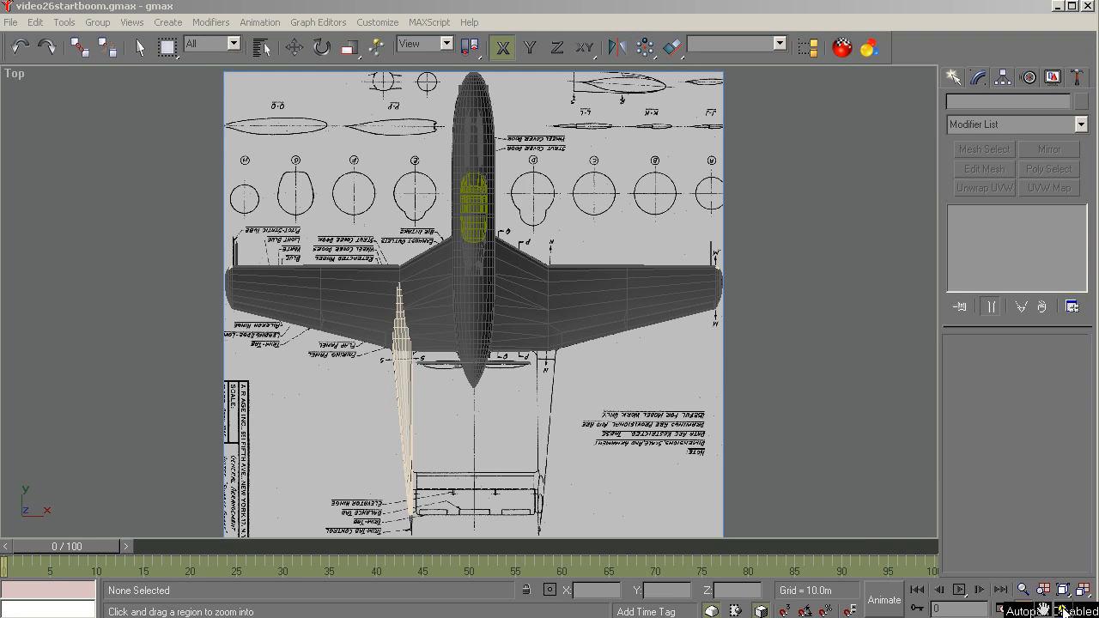
# Step: Examine the model from an angled view and compare the tail boom with the top-view blueprint
pyautogui.click(1064, 610)
pyautogui.moveTo(441, 380); pyautogui.dragTo(743, 242)
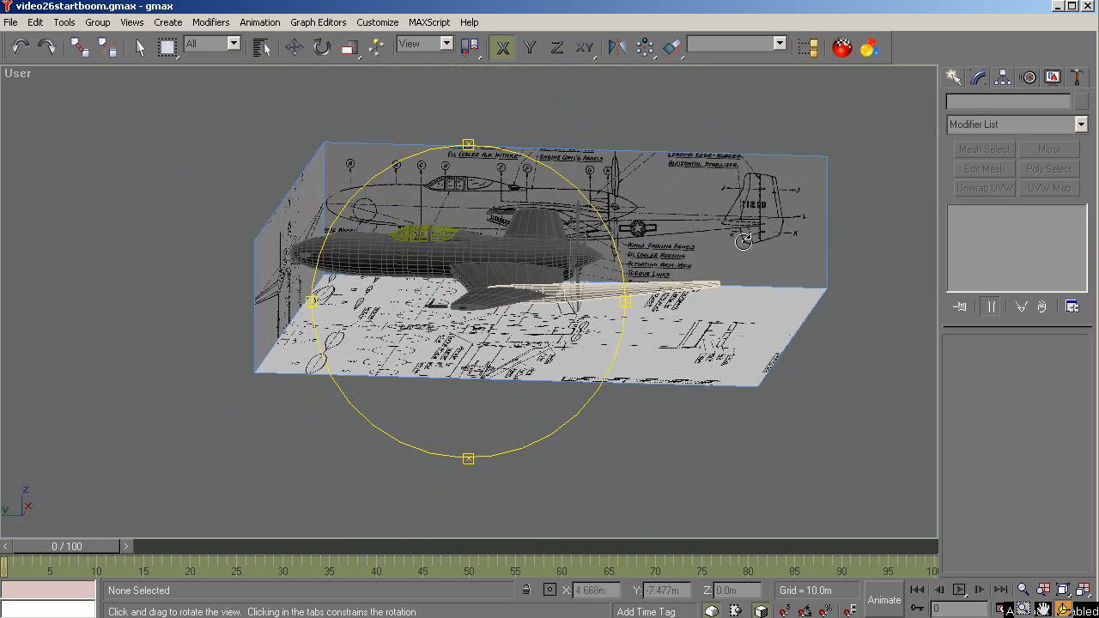
pyautogui.click(140, 48)
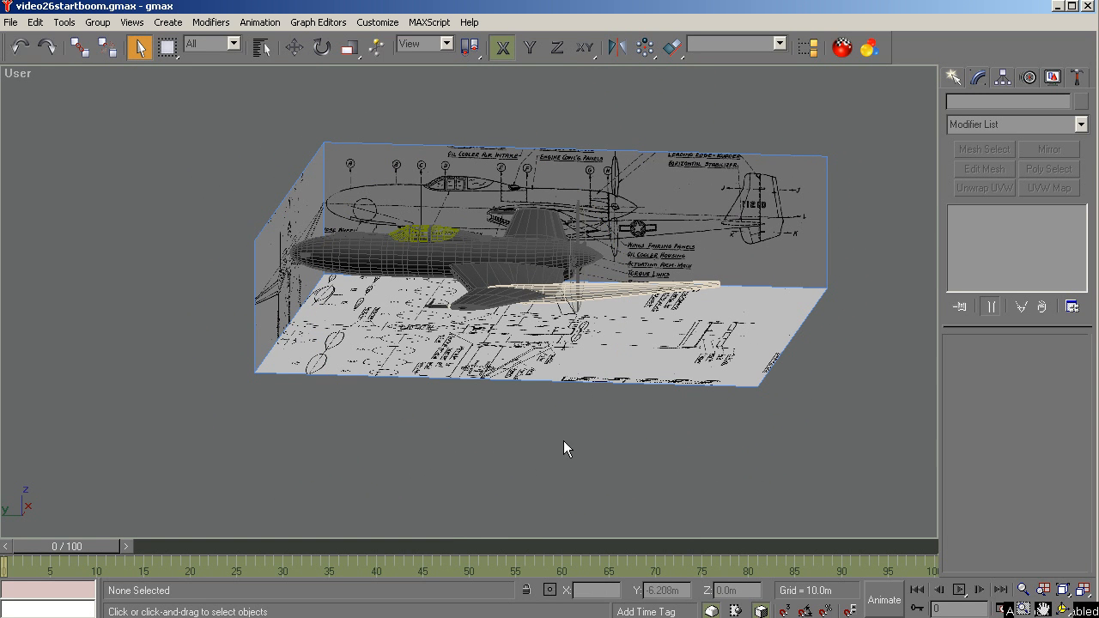
pyautogui.press('t')
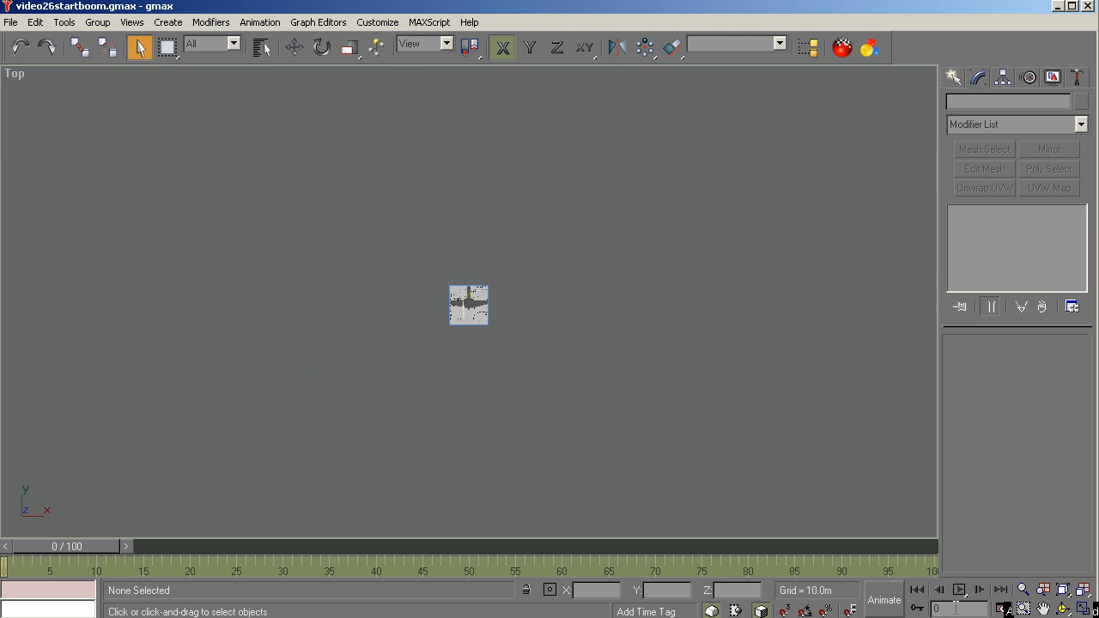
pyautogui.hotkey('ctrl', 'shift', 'z')
pyautogui.scroll(5, 451, 459)
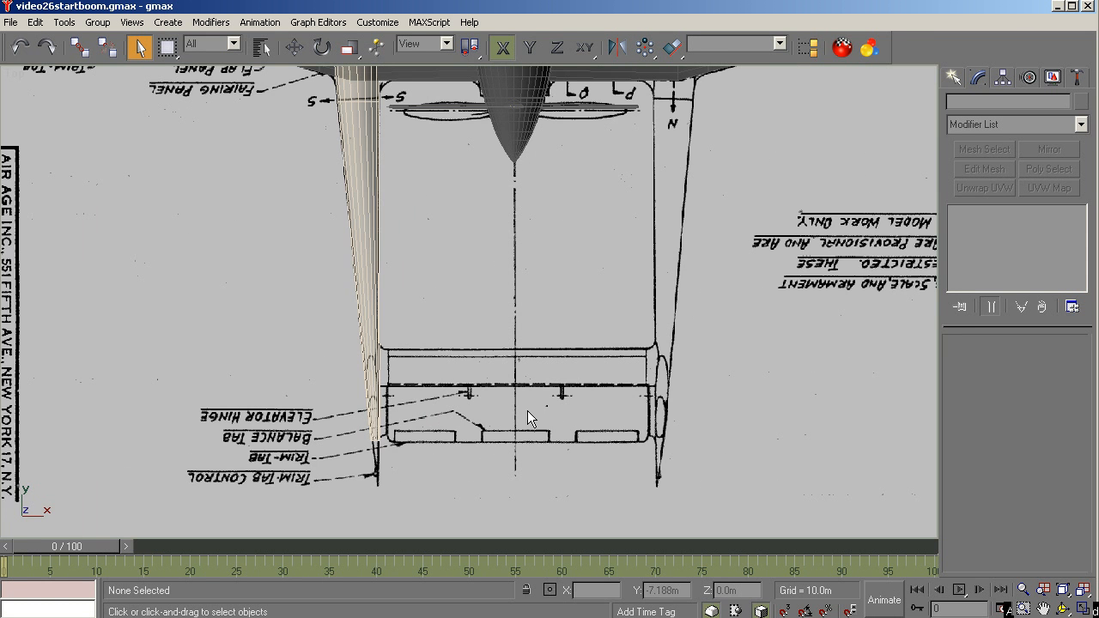
pyautogui.scroll(-2, 473, 449)
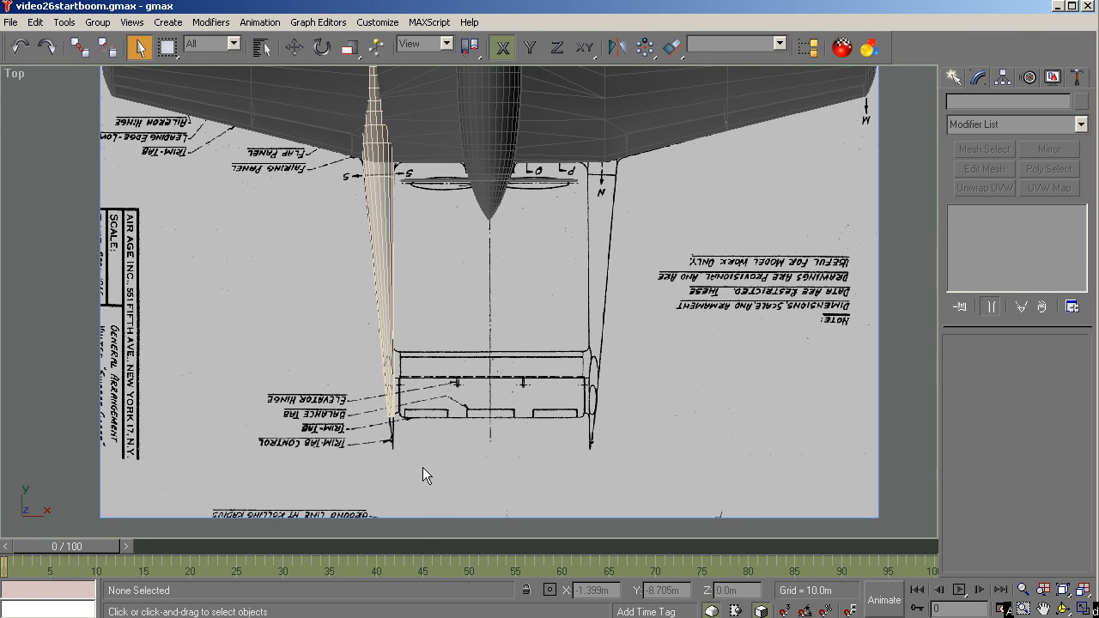
pyautogui.scroll(-2, 423, 513)
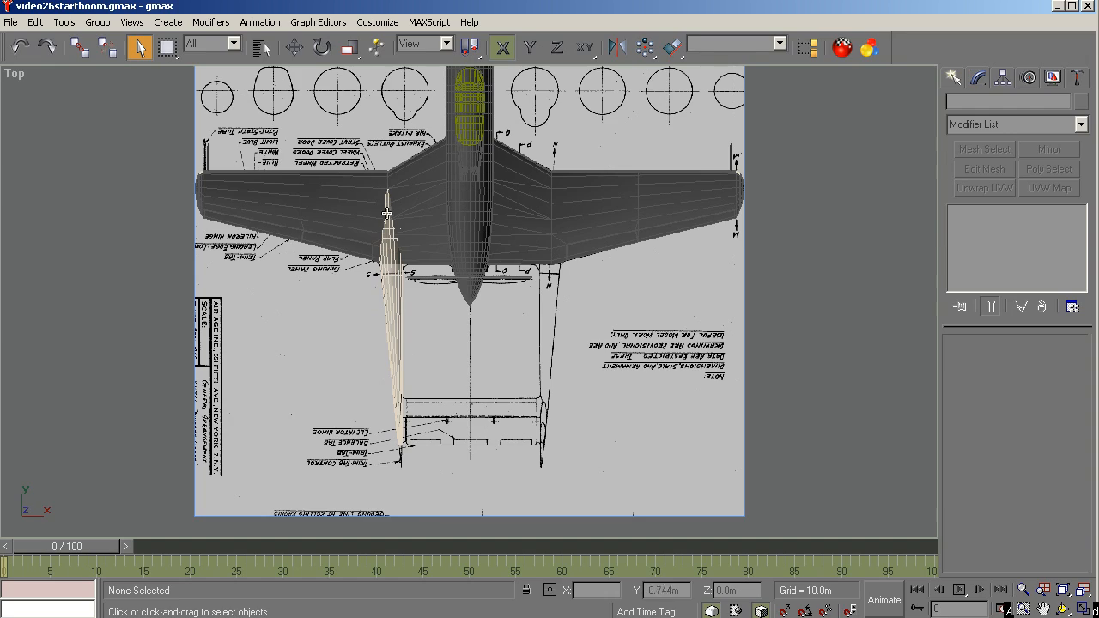
# Step: Inspect the tail boom and its junction with the wing from several rear angles
pyautogui.click(1063, 609)
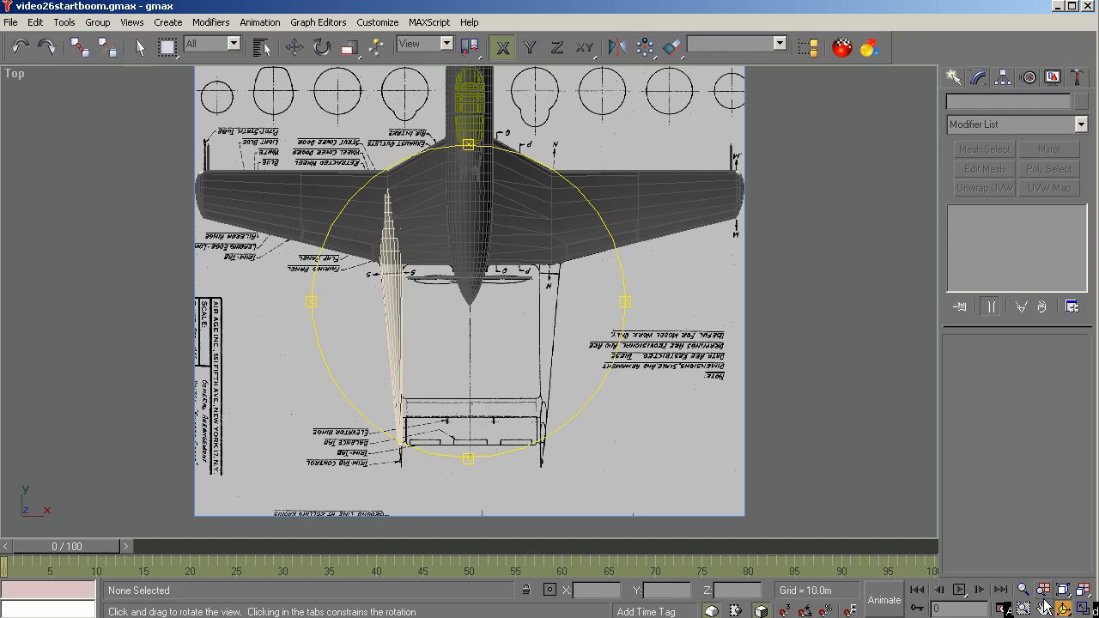
pyautogui.moveTo(455, 356); pyautogui.dragTo(546, 303)
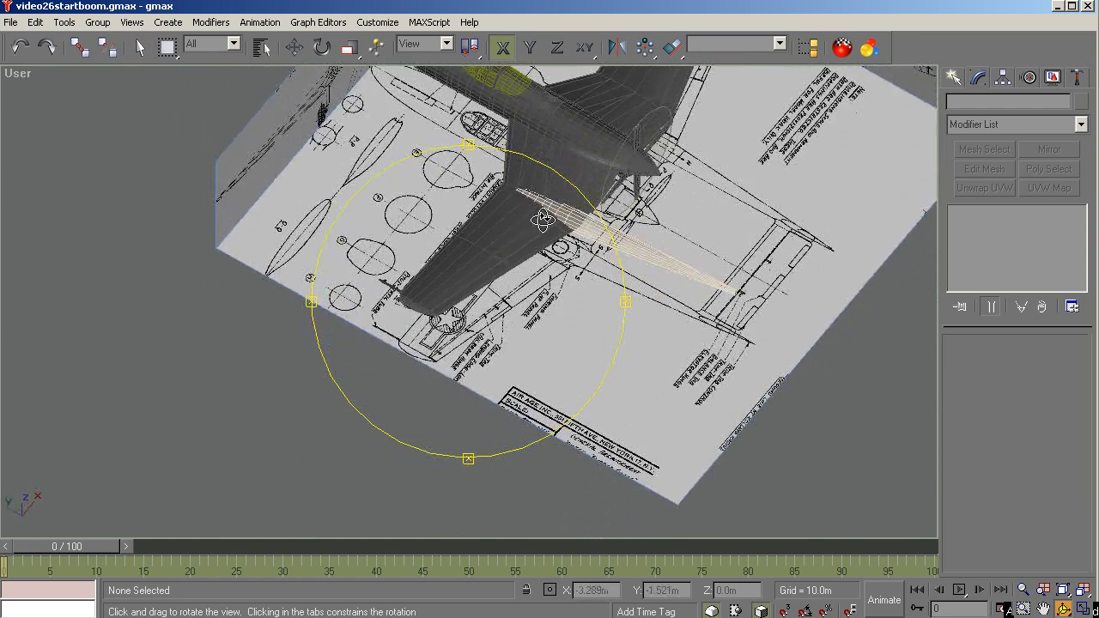
pyautogui.scroll(3, 546, 302)
pyautogui.scroll(2, 468, 328)
pyautogui.moveTo(457, 326); pyautogui.dragTo(447, 320)
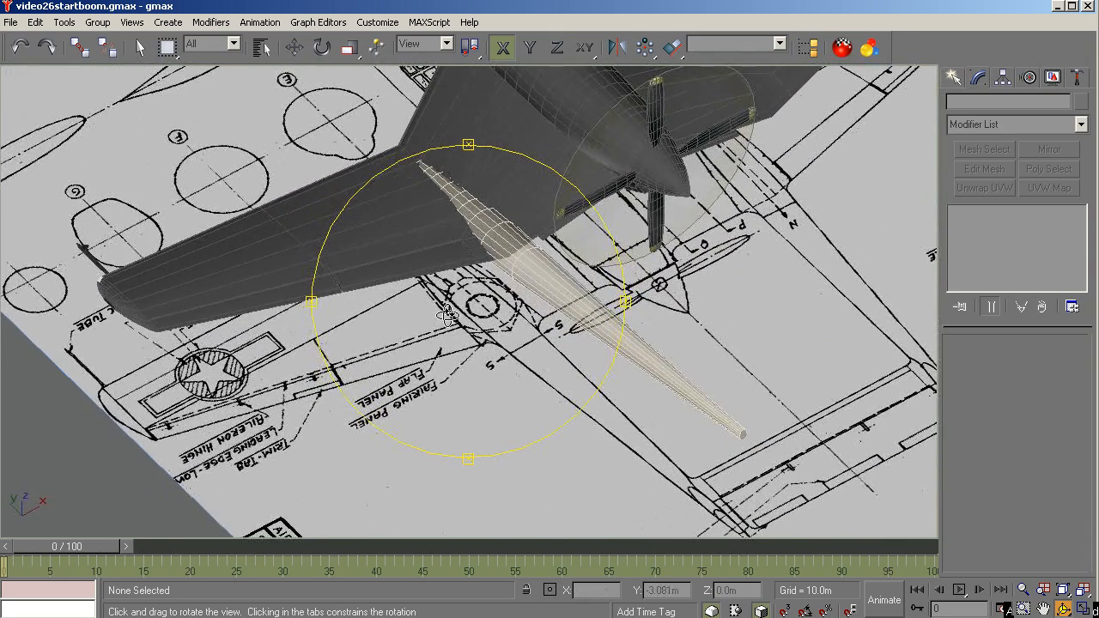
pyautogui.moveTo(507, 340); pyautogui.dragTo(493, 352)
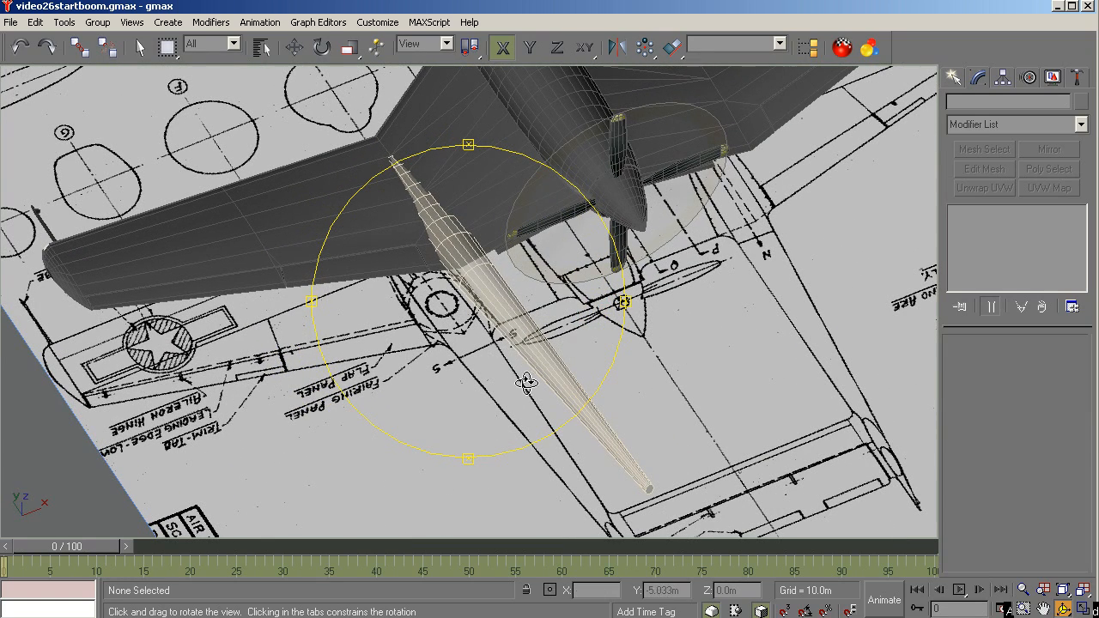
pyautogui.moveTo(498, 348); pyautogui.dragTo(502, 331)
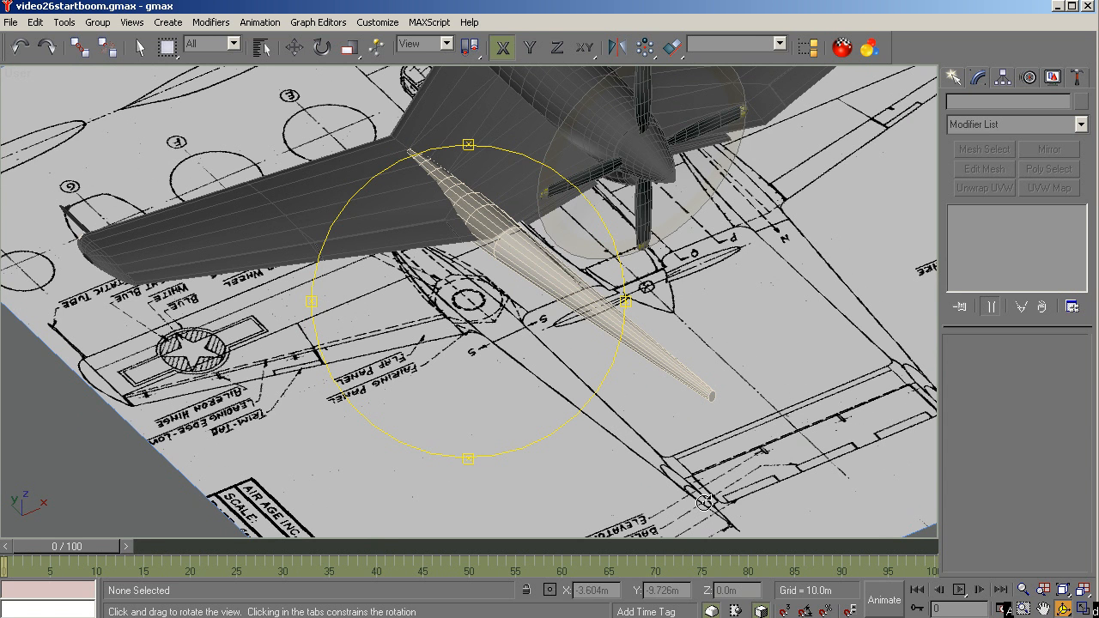
pyautogui.moveTo(554, 426); pyautogui.dragTo(501, 381)
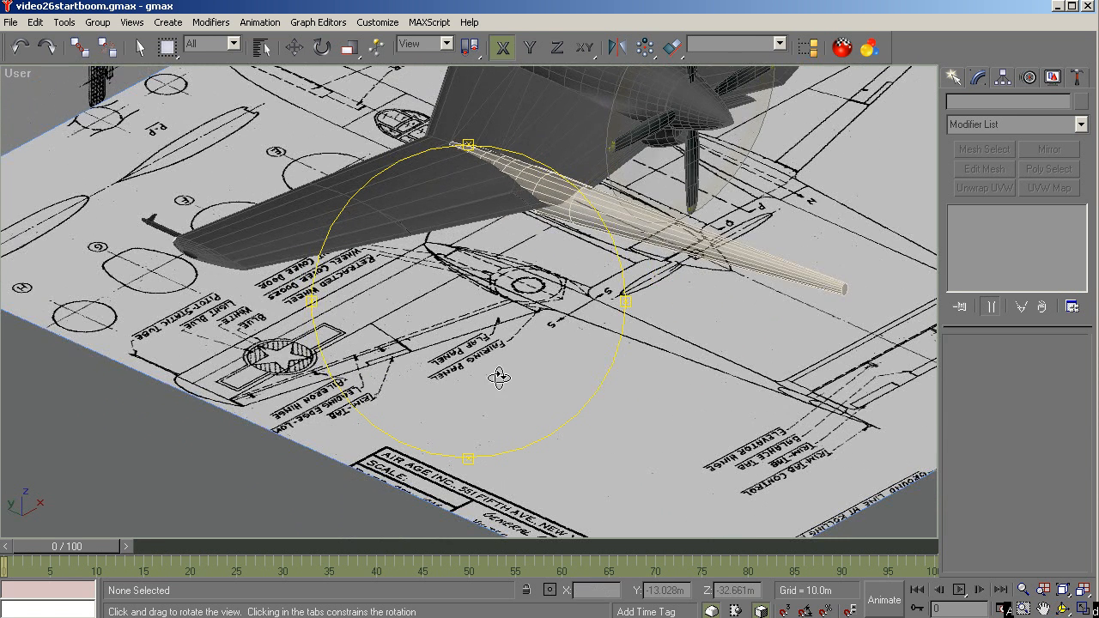
# Step: Compare the boom's rear end with the fin in the side blueprint and the stabilizer in the top blueprint
pyautogui.press('l')
pyautogui.hotkey('ctrl', 'alt', 'z')
pyautogui.hotkey('ctrl', 'alt', 'z')
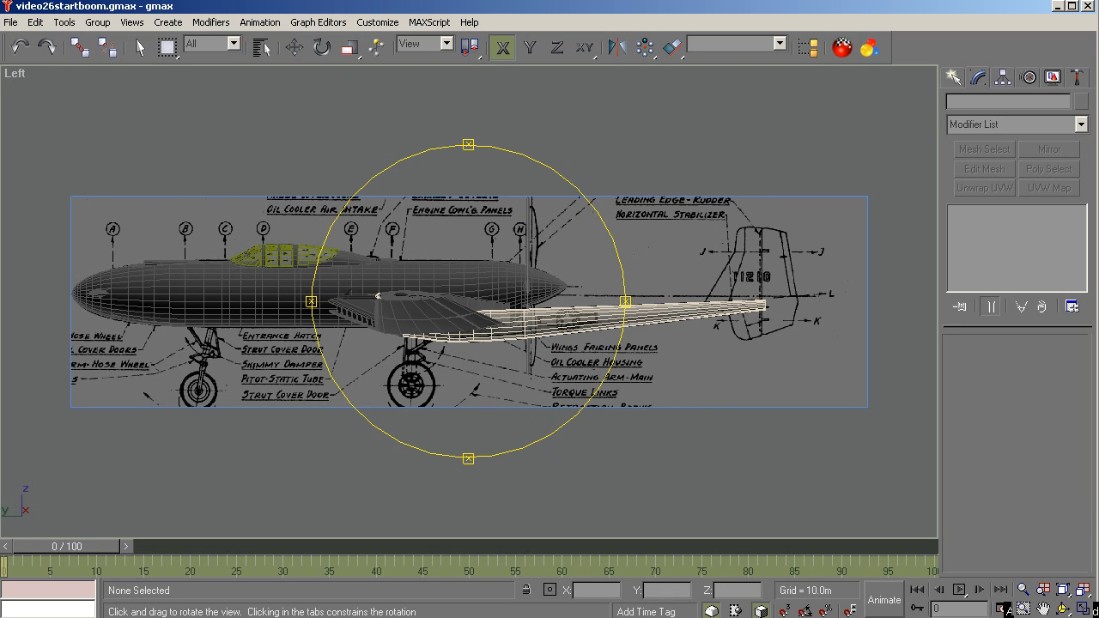
pyautogui.click(1025, 610)
pyautogui.moveTo(825, 217); pyautogui.dragTo(637, 384)
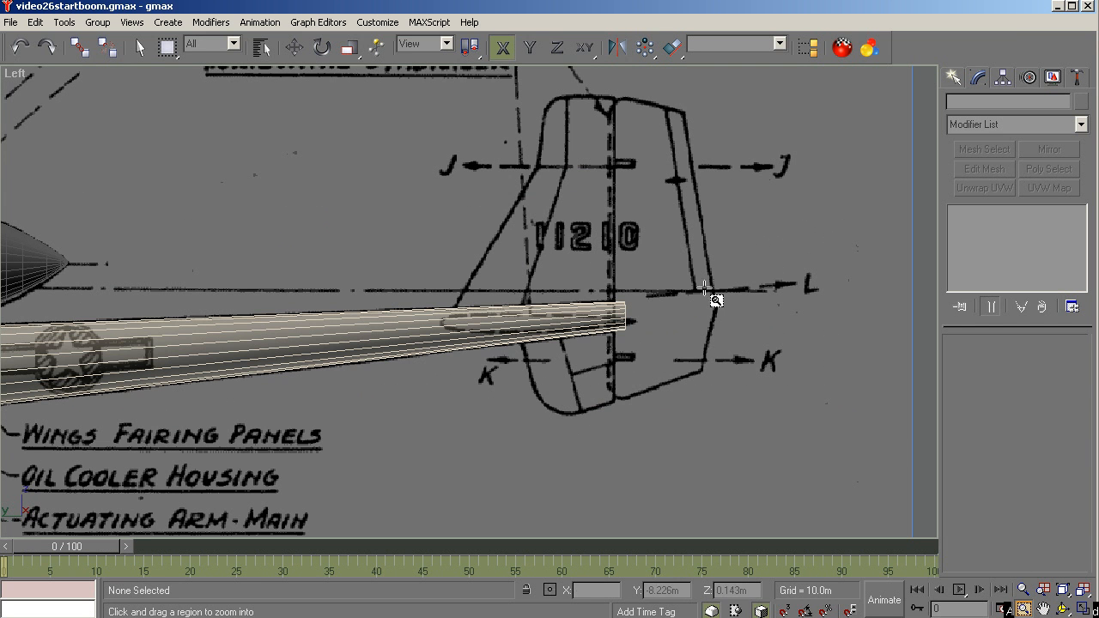
pyautogui.press('t')
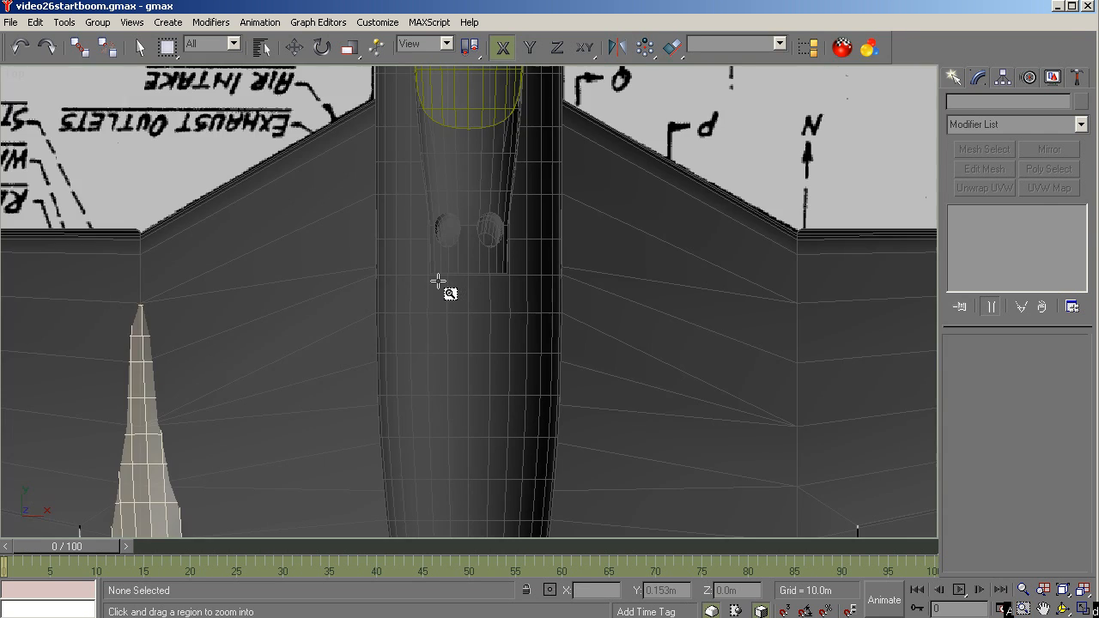
pyautogui.hotkey('ctrl', 'alt', 'z')
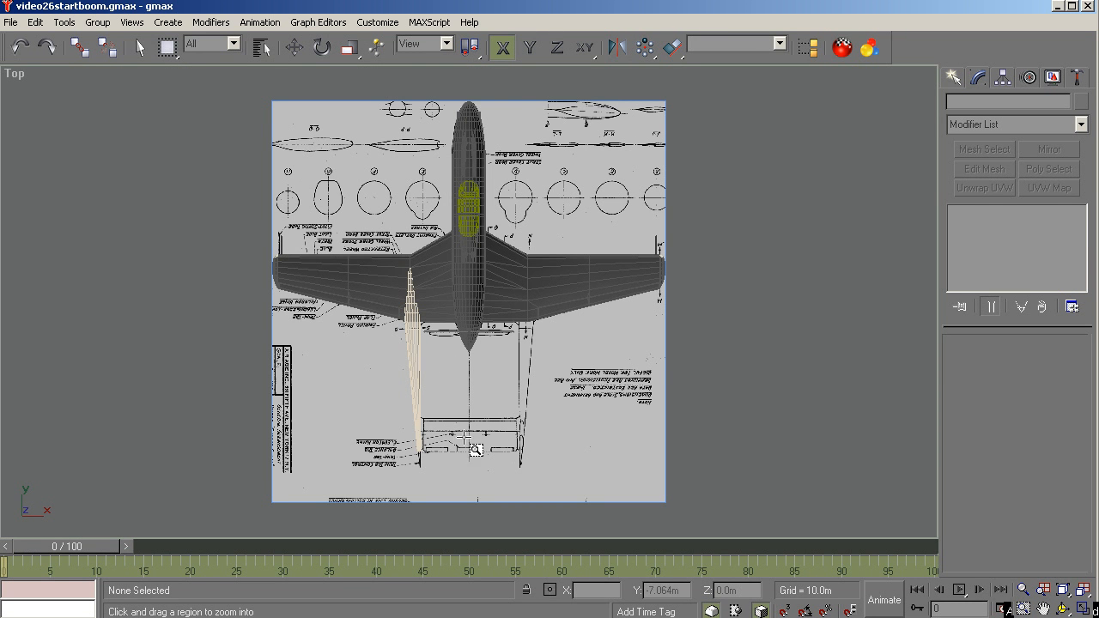
pyautogui.scroll(4, 459, 451)
pyautogui.scroll(4, 460, 451)
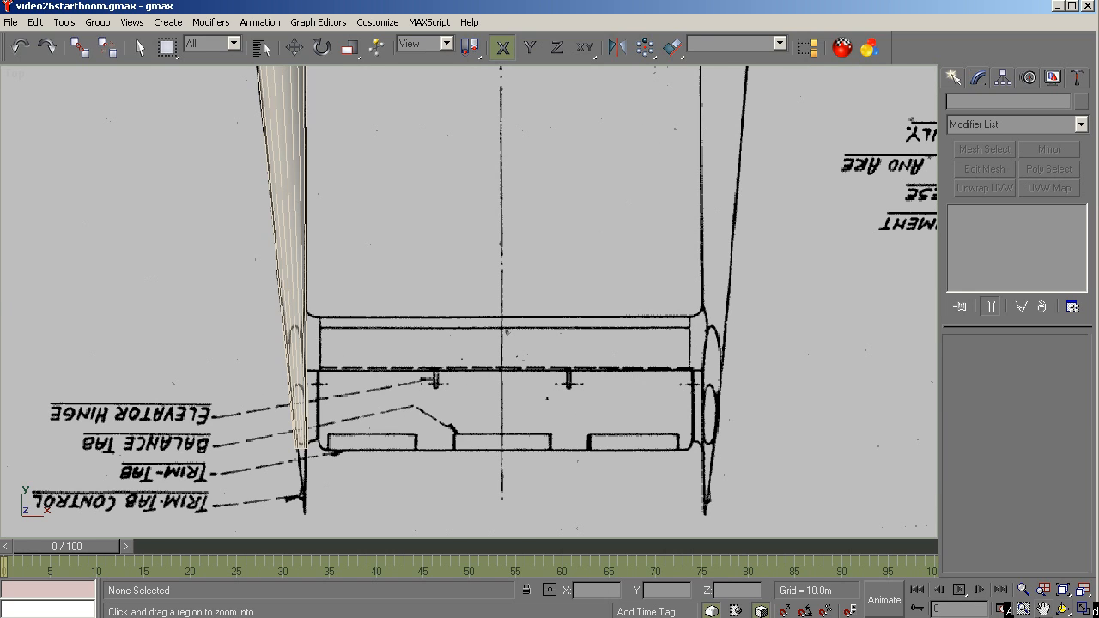
# Step: Examine how the tail boom lines up with the side and top blueprints from the side and from oblique angles
pyautogui.click(1063, 609)
pyautogui.moveTo(468, 356); pyautogui.dragTo(559, 324)
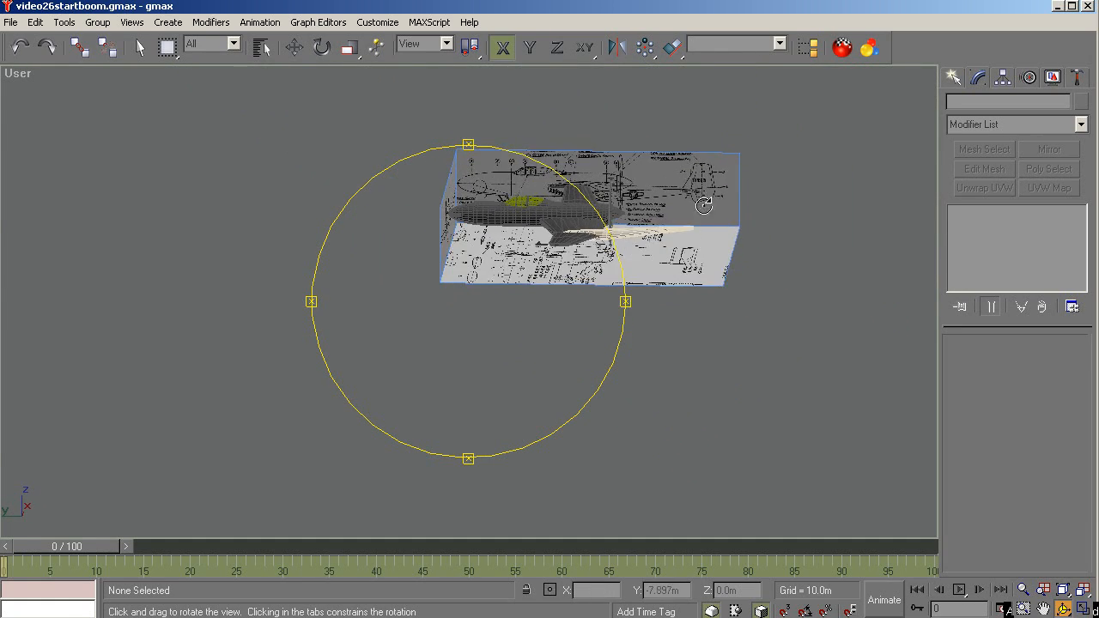
pyautogui.scroll(8, 703, 205)
pyautogui.scroll(-2, 701, 202)
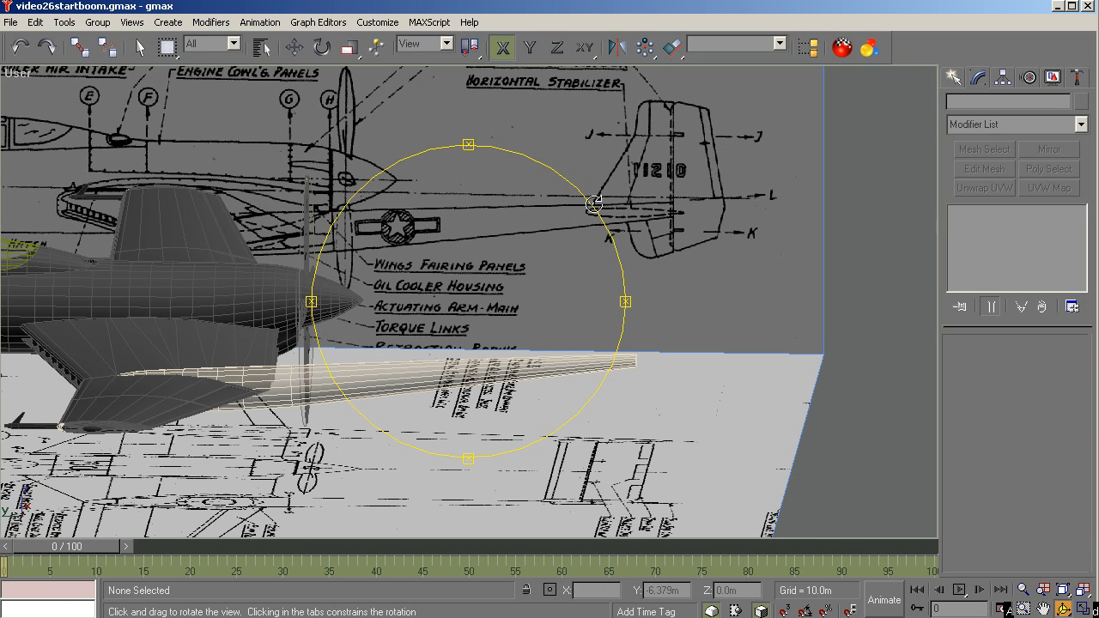
pyautogui.moveTo(593, 203); pyautogui.dragTo(530, 365)
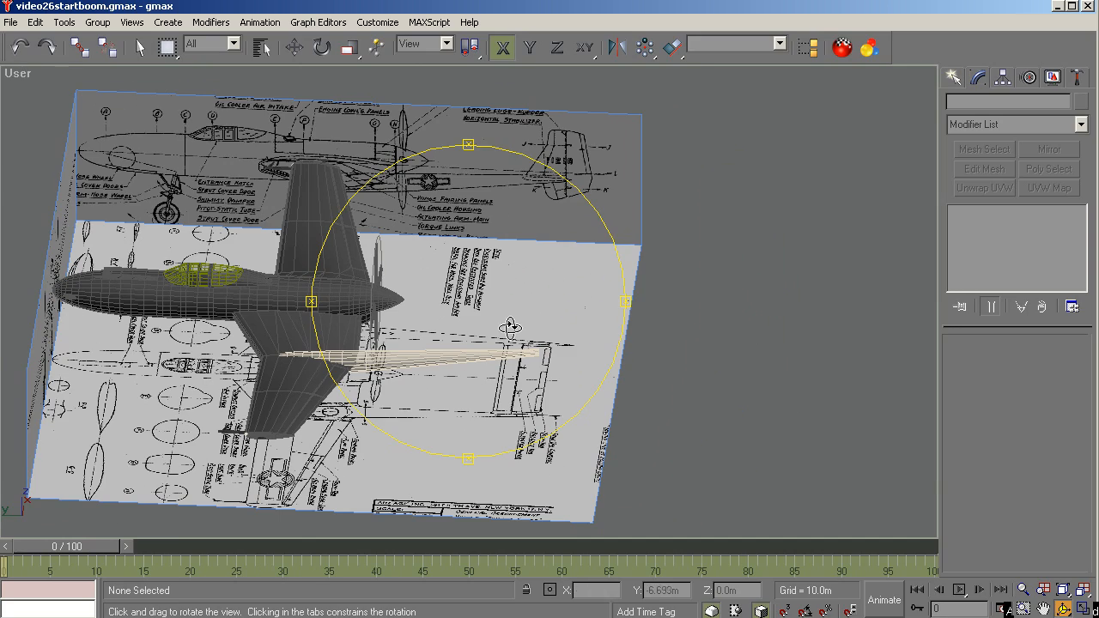
pyautogui.moveTo(511, 329)
pyautogui.mouseDown()
pyautogui.moveTo(511, 393)
pyautogui.moveTo(509, 321)
pyautogui.mouseUp()
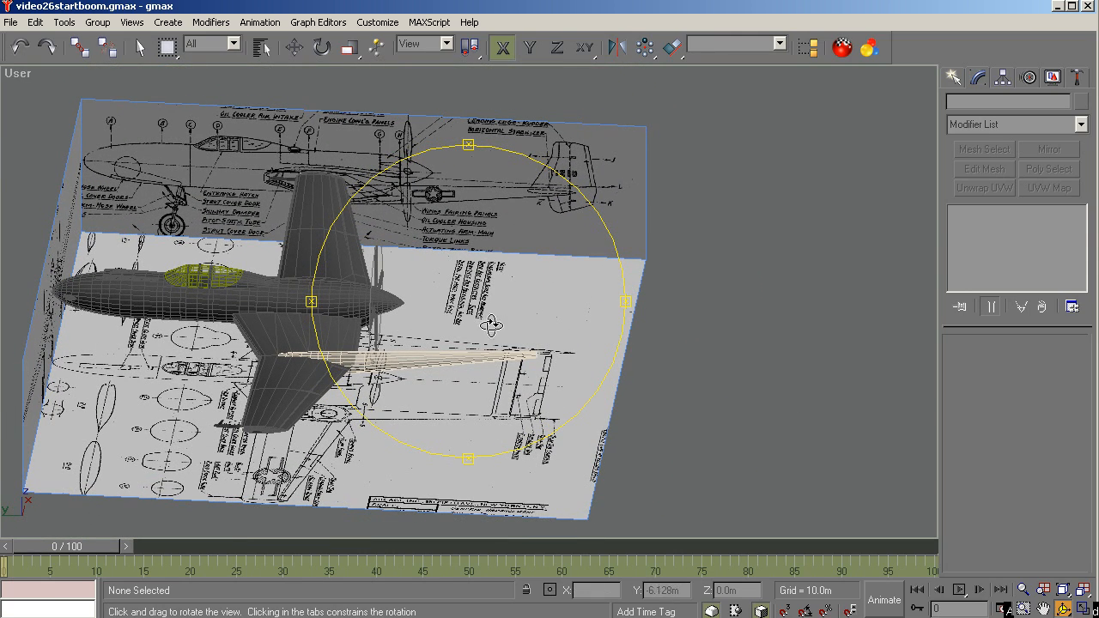
pyautogui.moveTo(524, 287); pyautogui.dragTo(534, 240)
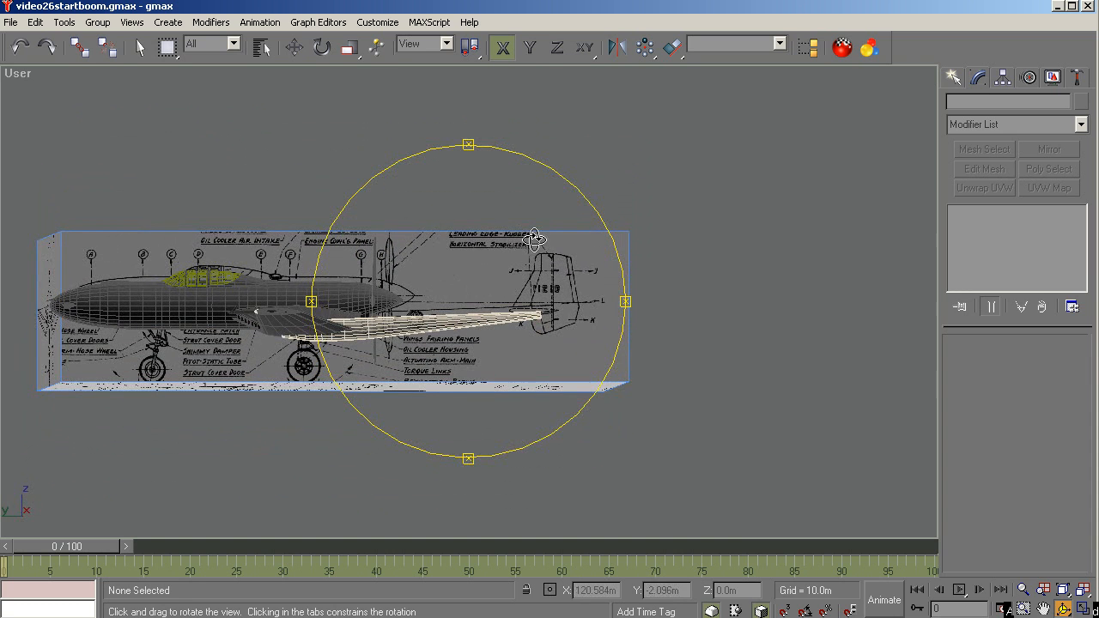
pyautogui.press('l')
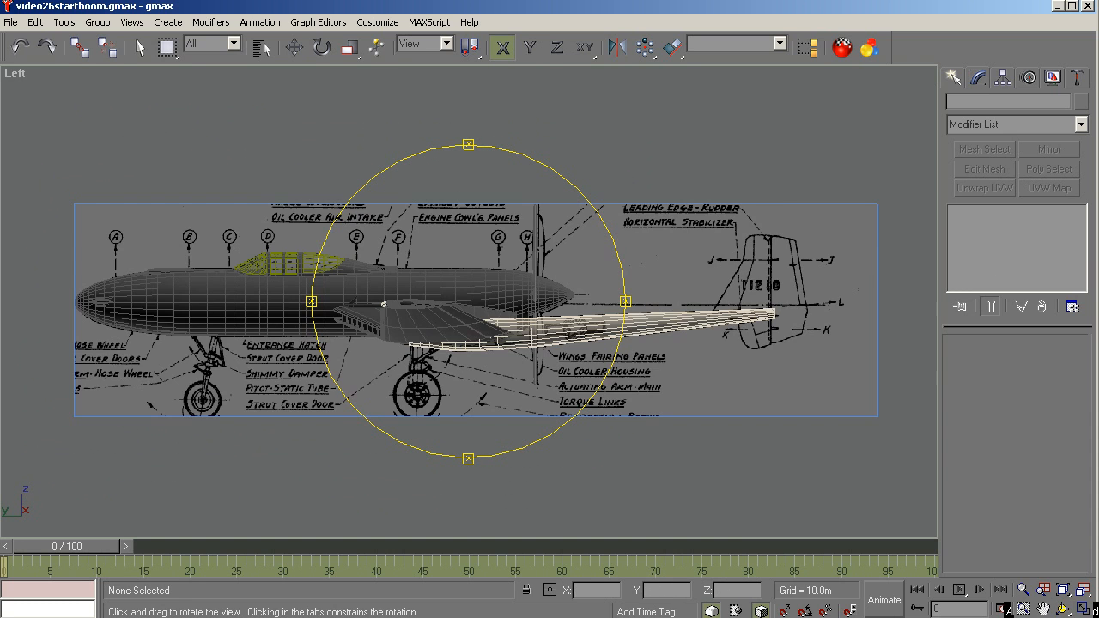
pyautogui.scroll(2, 614, 374)
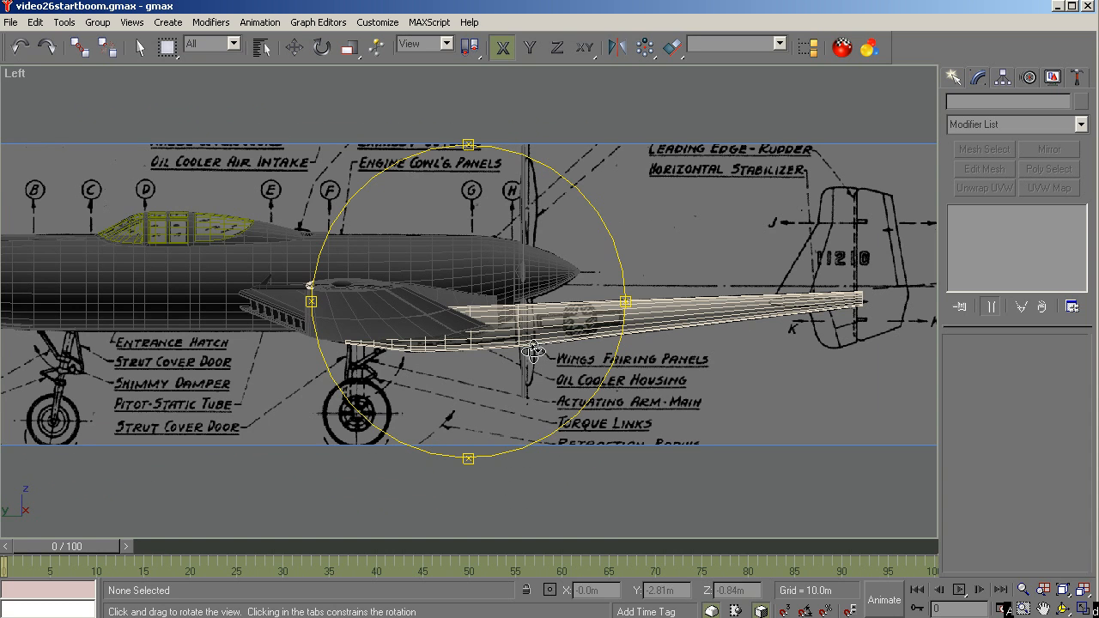
pyautogui.moveTo(515, 354); pyautogui.dragTo(509, 391)
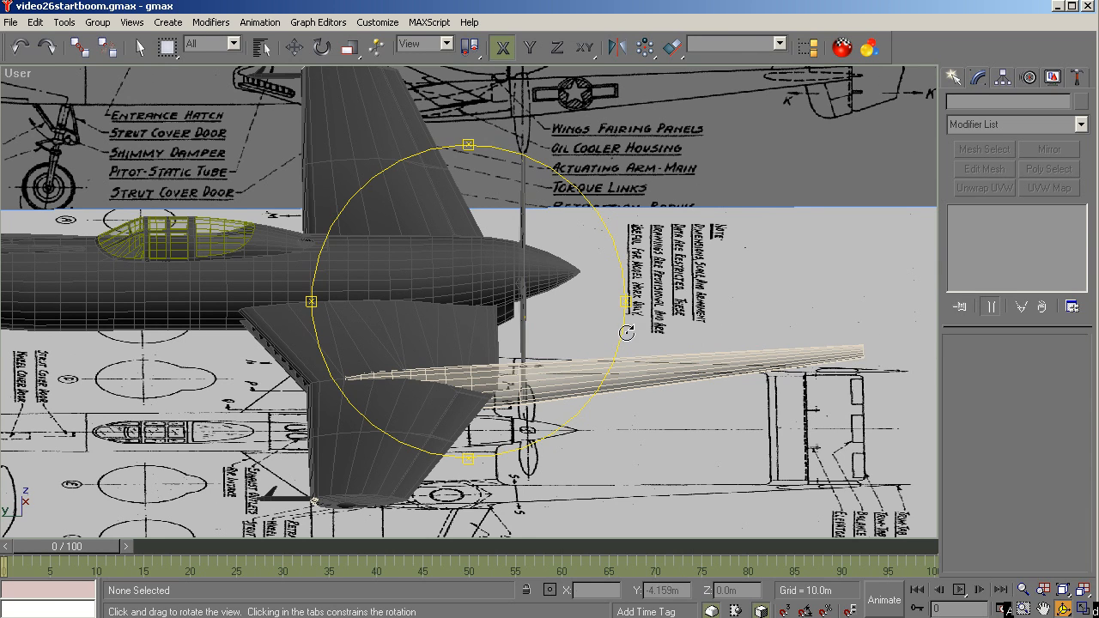
pyautogui.moveTo(627, 332); pyautogui.dragTo(495, 359)
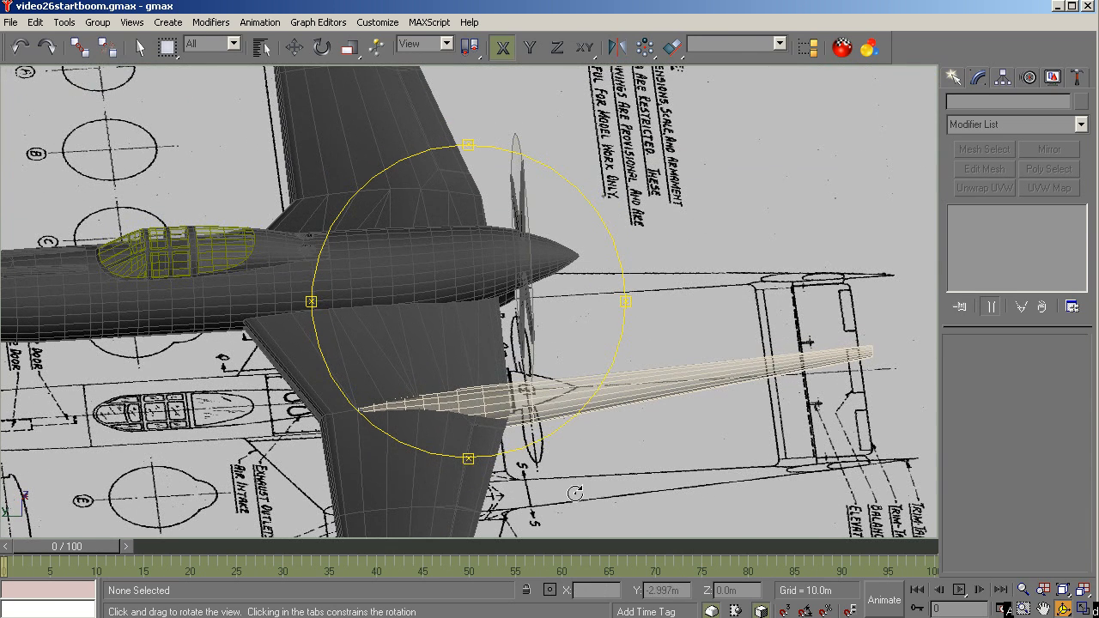
pyautogui.moveTo(537, 368); pyautogui.dragTo(525, 331)
pyautogui.rightClick(673, 434)
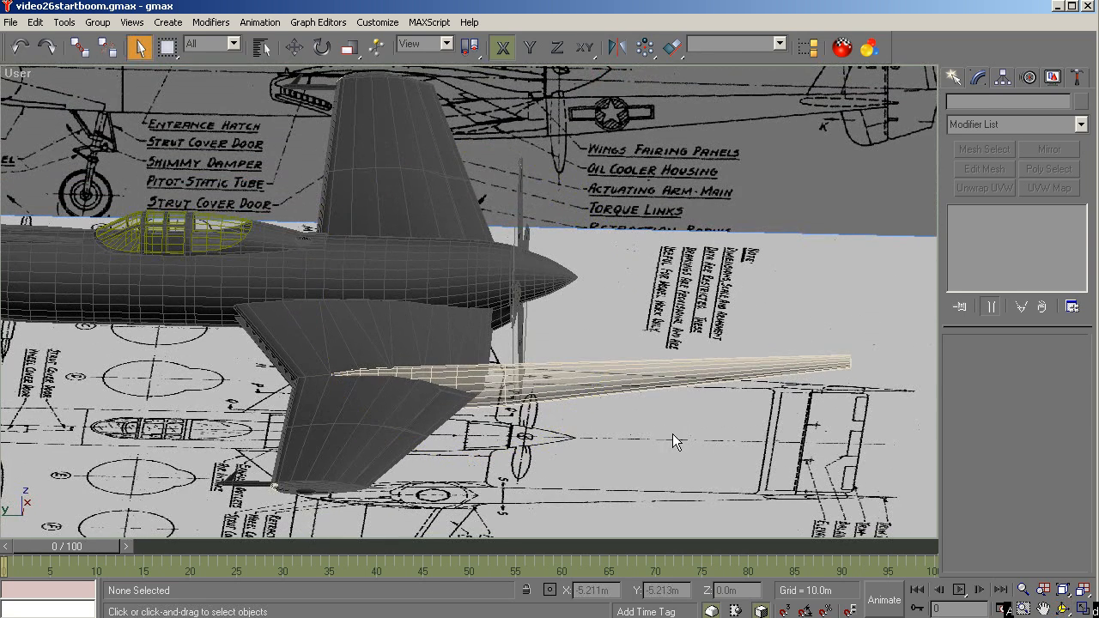
# Step: Hide the tail boom object Cylinder01
pyautogui.click(619, 371)
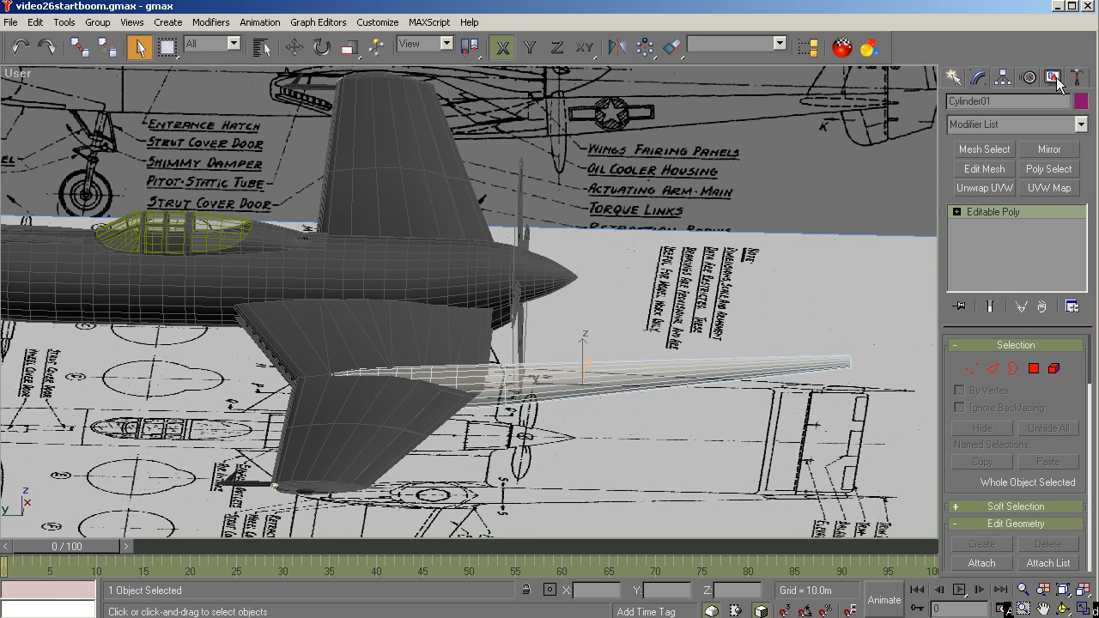
pyautogui.click(1053, 79)
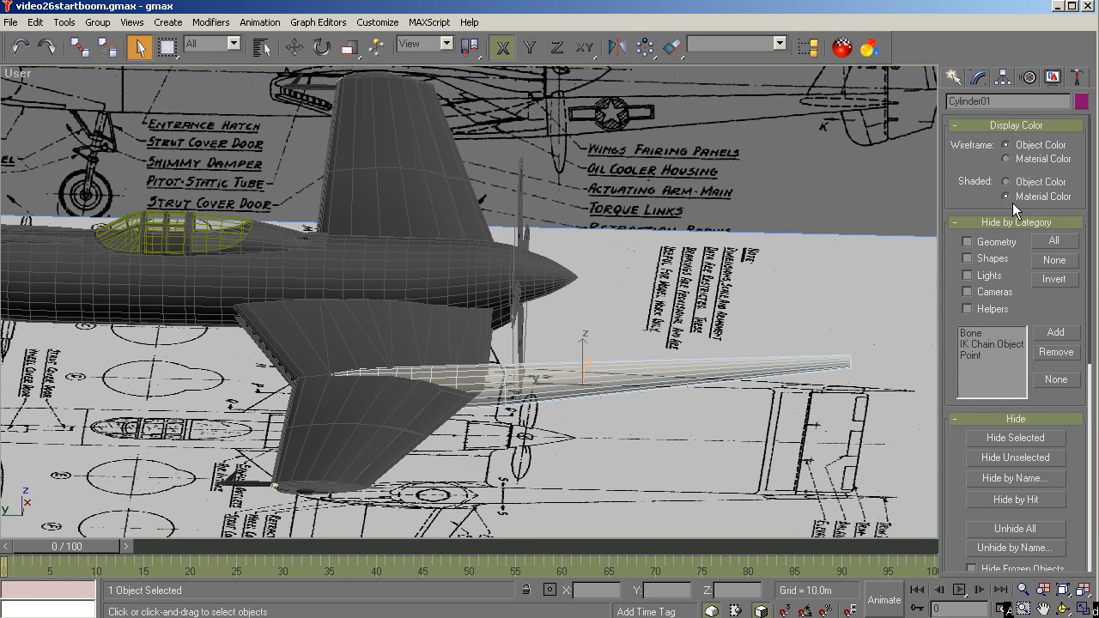
pyautogui.click(1004, 438)
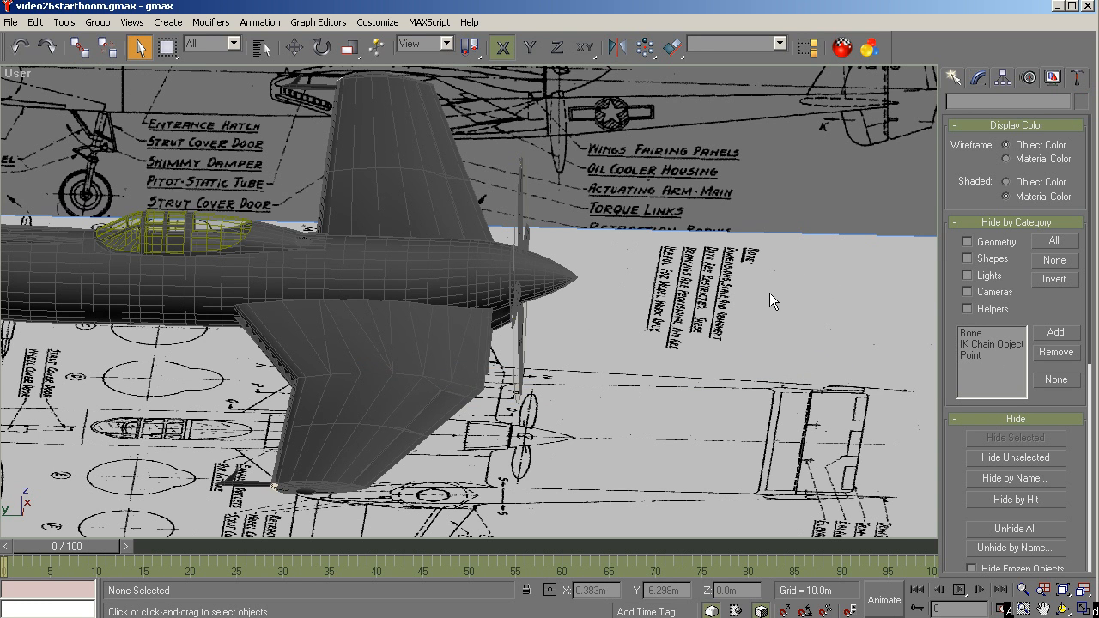
# Step: Select all remaining aircraft objects by name and hide them so only the blueprint planes remain
pyautogui.click(260, 49)
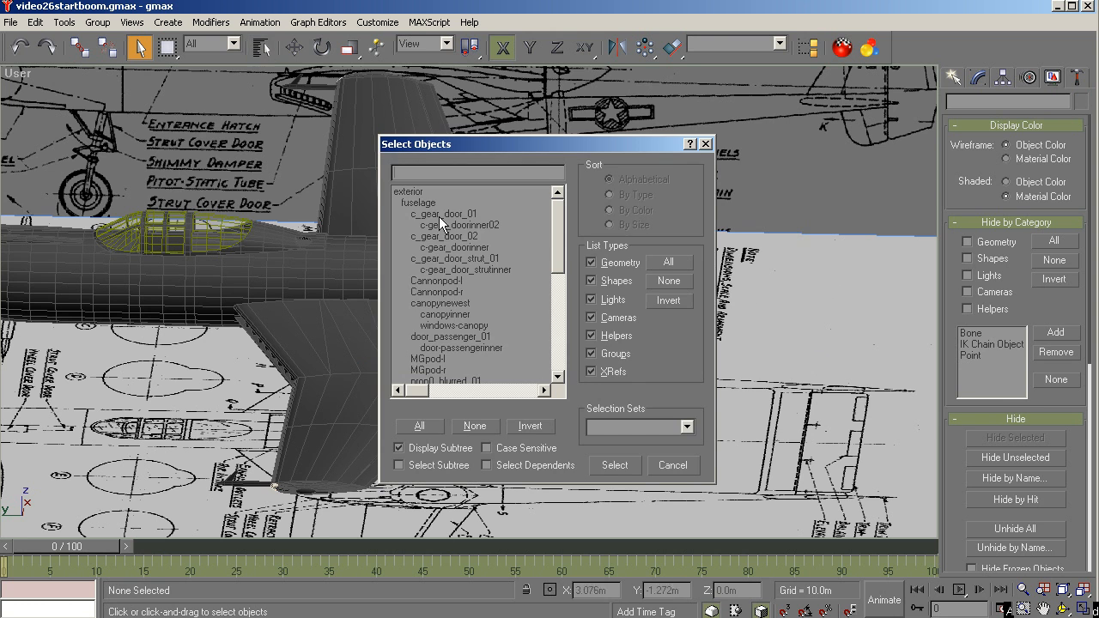
pyautogui.click(420, 427)
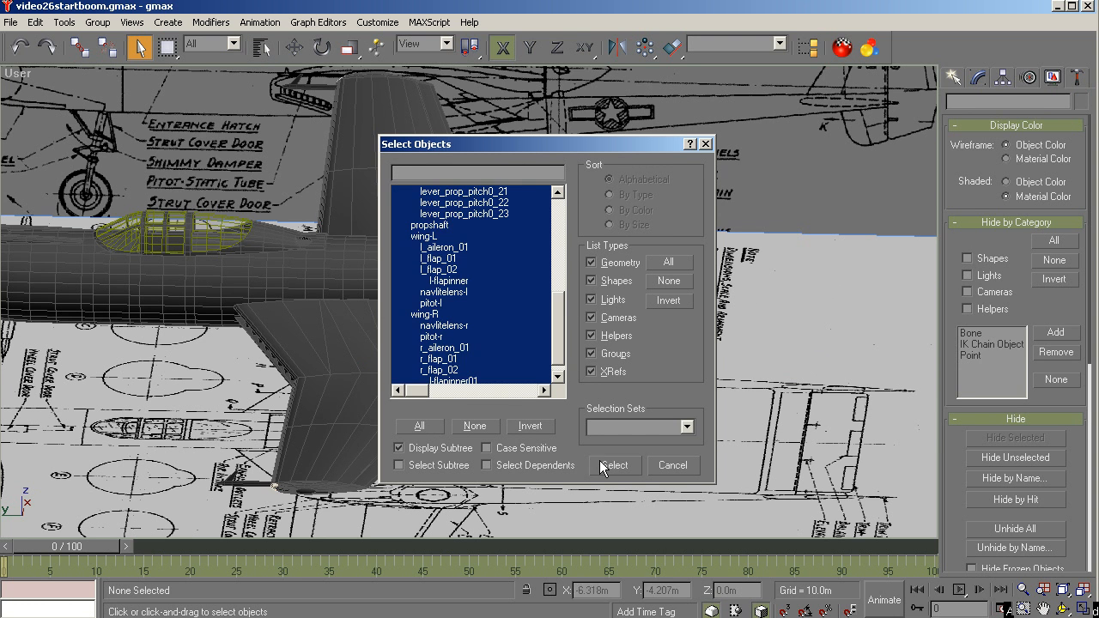
pyautogui.click(610, 466)
pyautogui.click(1015, 438)
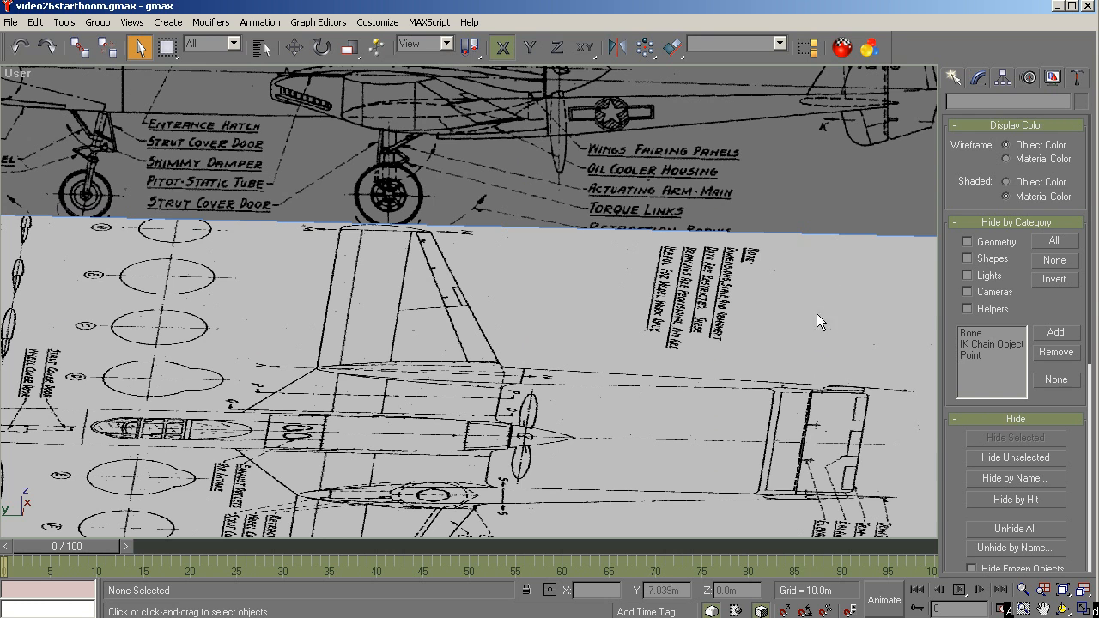
# Step: Create a cylinder about 0.34 m in radius and 0.92 m high over the small circular cross-section beside the nose in the top blueprint
pyautogui.press('t')
pyautogui.press('z')
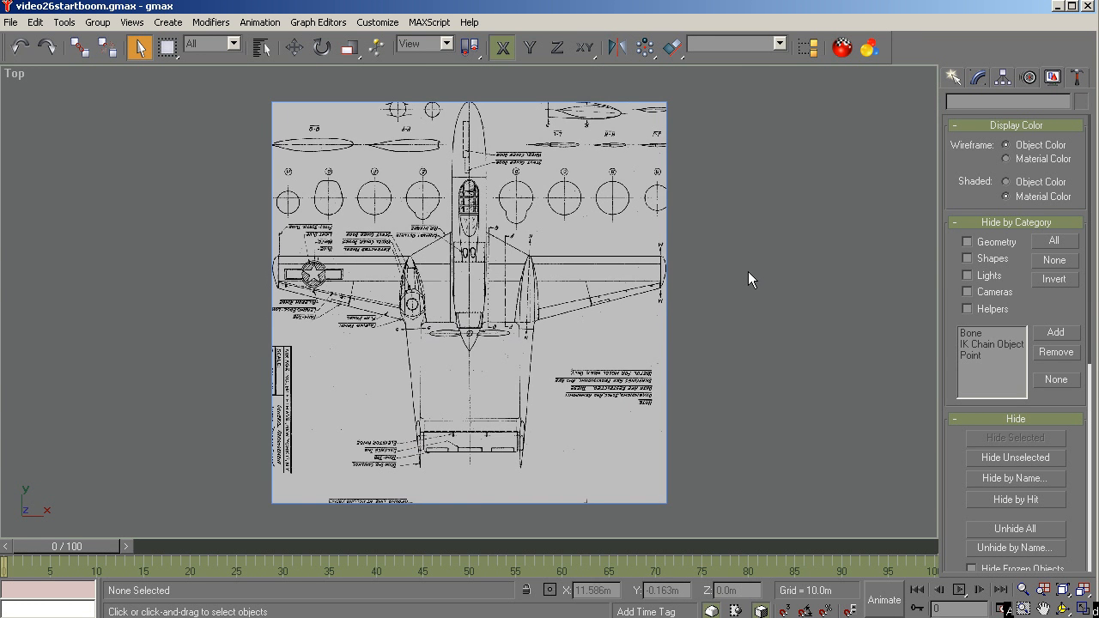
pyautogui.click(1022, 609)
pyautogui.moveTo(429, 264); pyautogui.dragTo(398, 486)
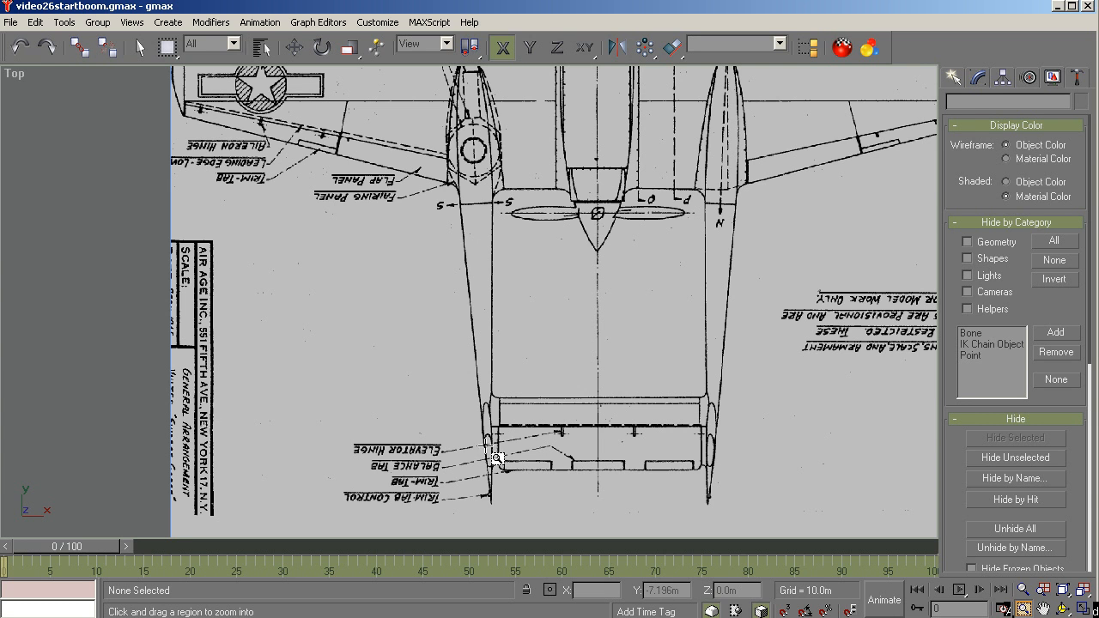
pyautogui.click(954, 78)
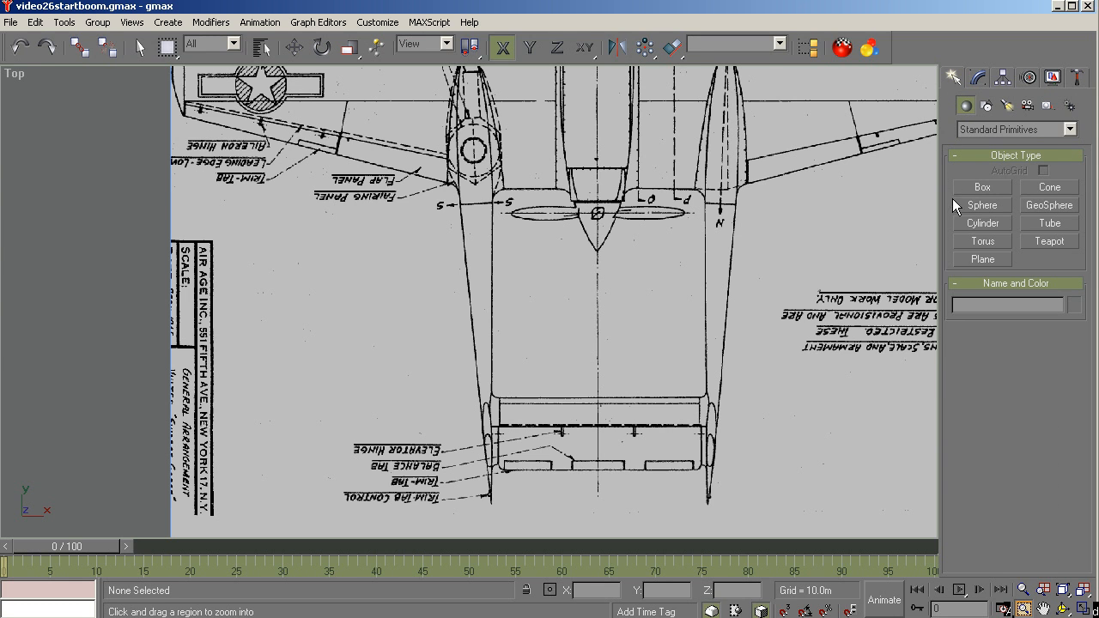
pyautogui.click(971, 222)
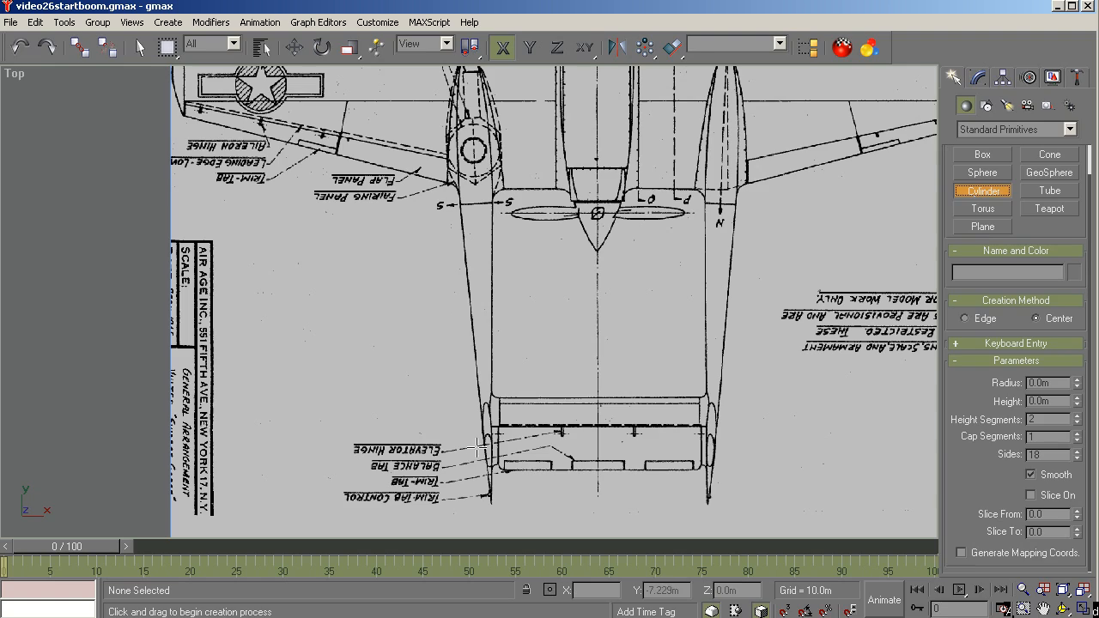
pyautogui.click(1023, 589)
pyautogui.moveTo(547, 477); pyautogui.dragTo(545, 598)
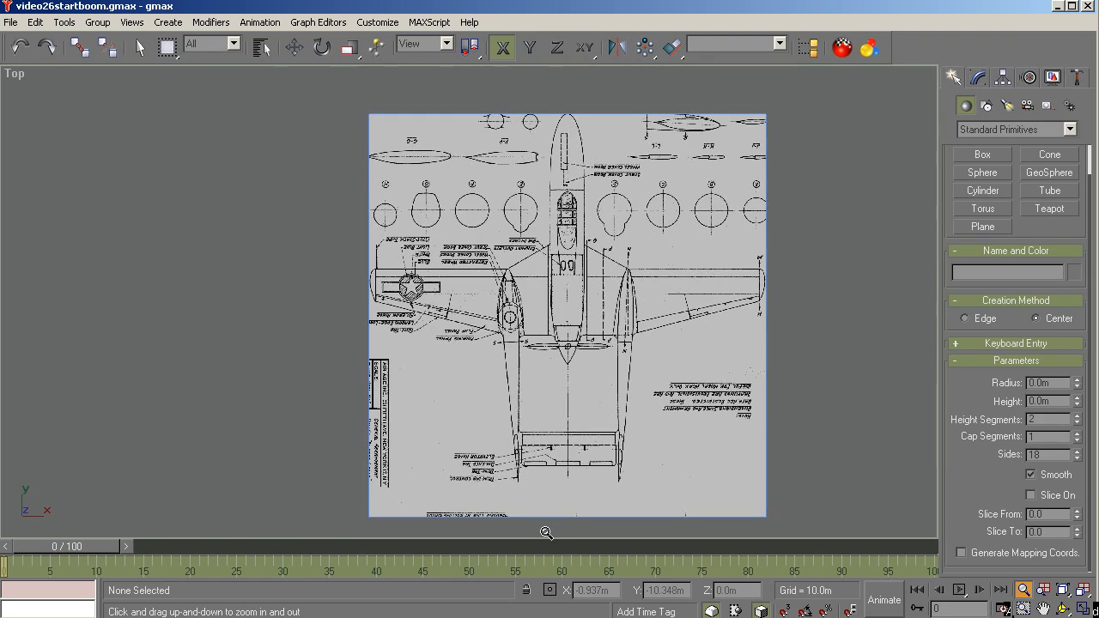
pyautogui.moveTo(495, 118); pyautogui.dragTo(495, 14)
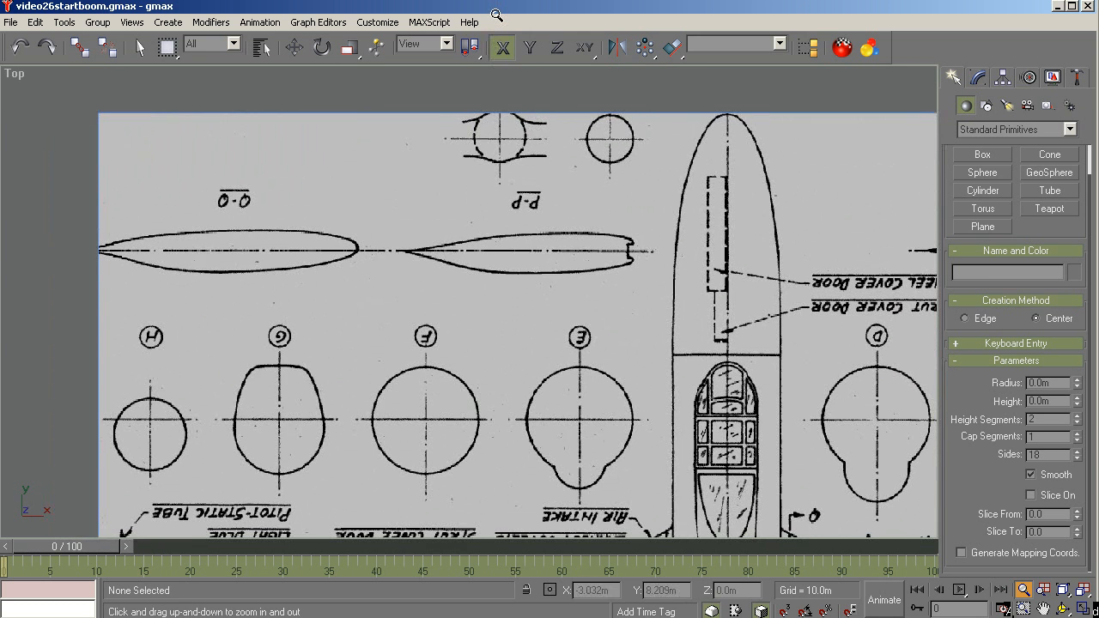
pyautogui.rightClick(610, 144)
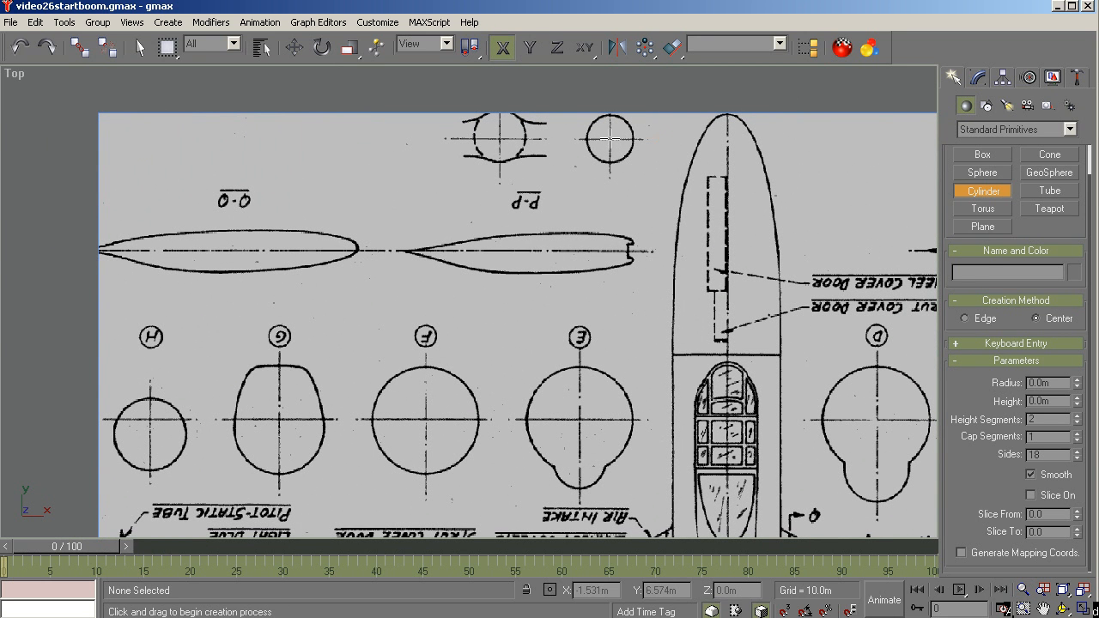
pyautogui.moveTo(611, 138); pyautogui.dragTo(610, 161)
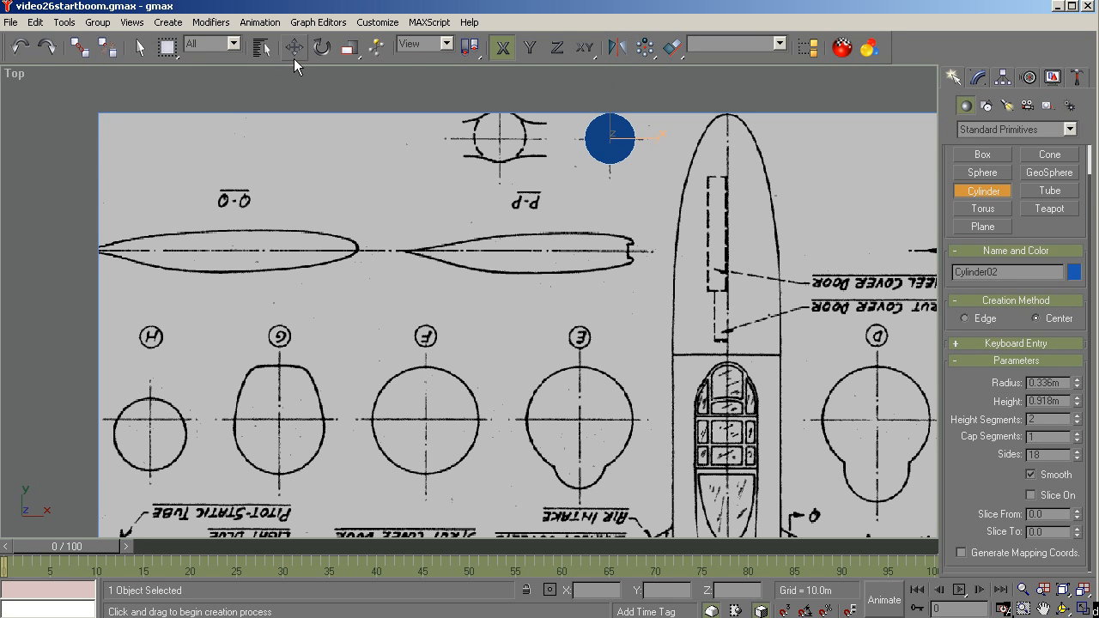
# Step: Move the cylinder along Y to about -4.0 m, just behind the wing and beside the left boom in the top blueprint
pyautogui.click(297, 51)
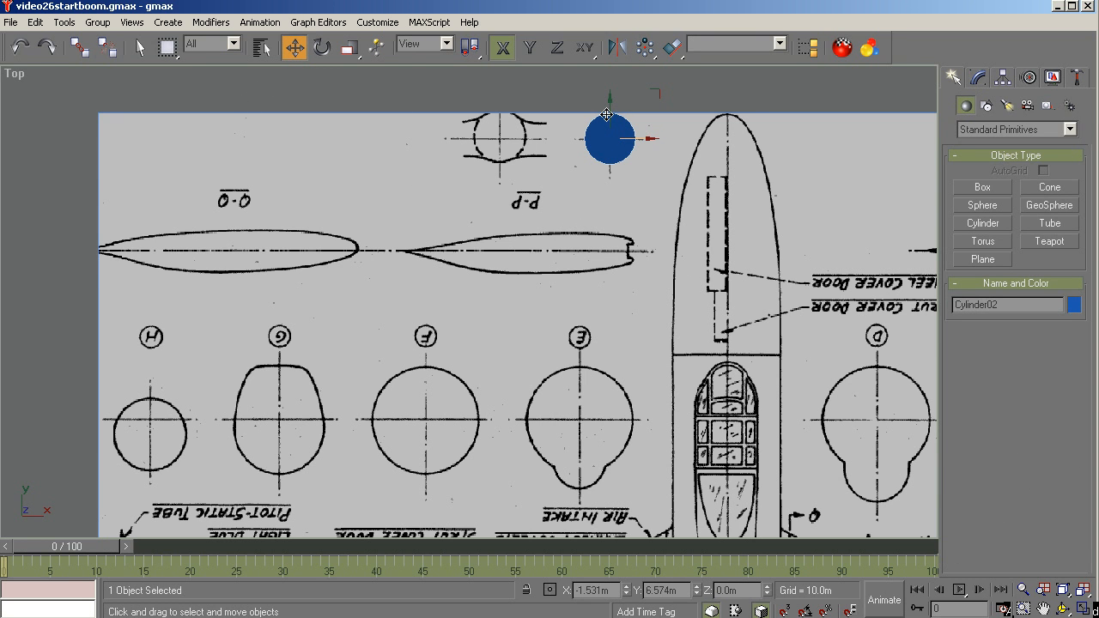
pyautogui.moveTo(606, 114); pyautogui.dragTo(606, 453)
pyautogui.scroll(-4, 532, 233)
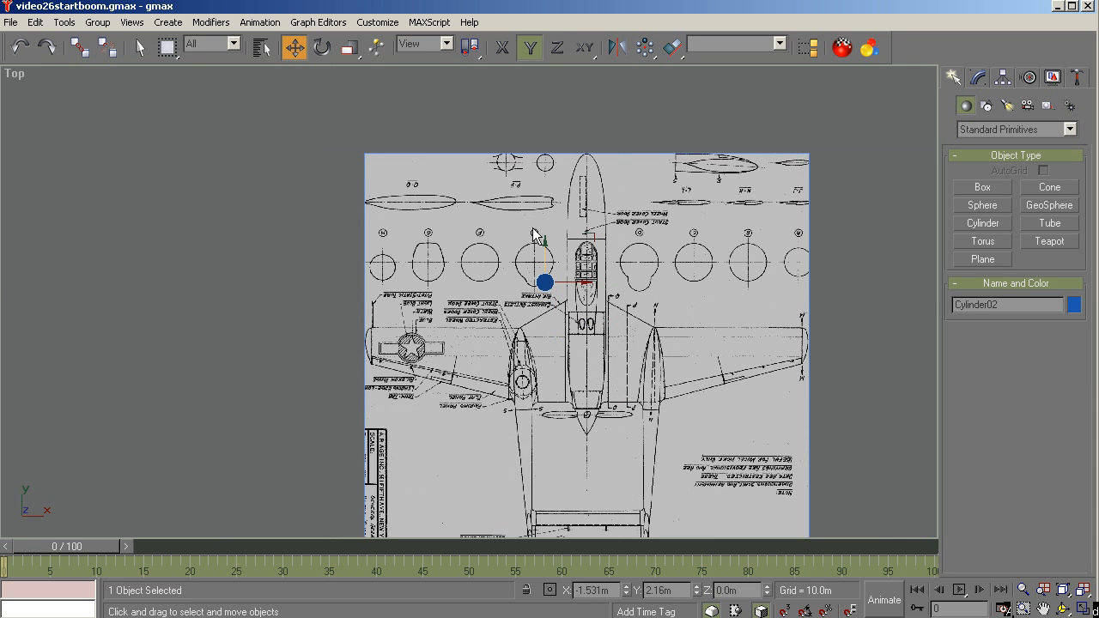
pyautogui.moveTo(547, 249); pyautogui.dragTo(545, 416)
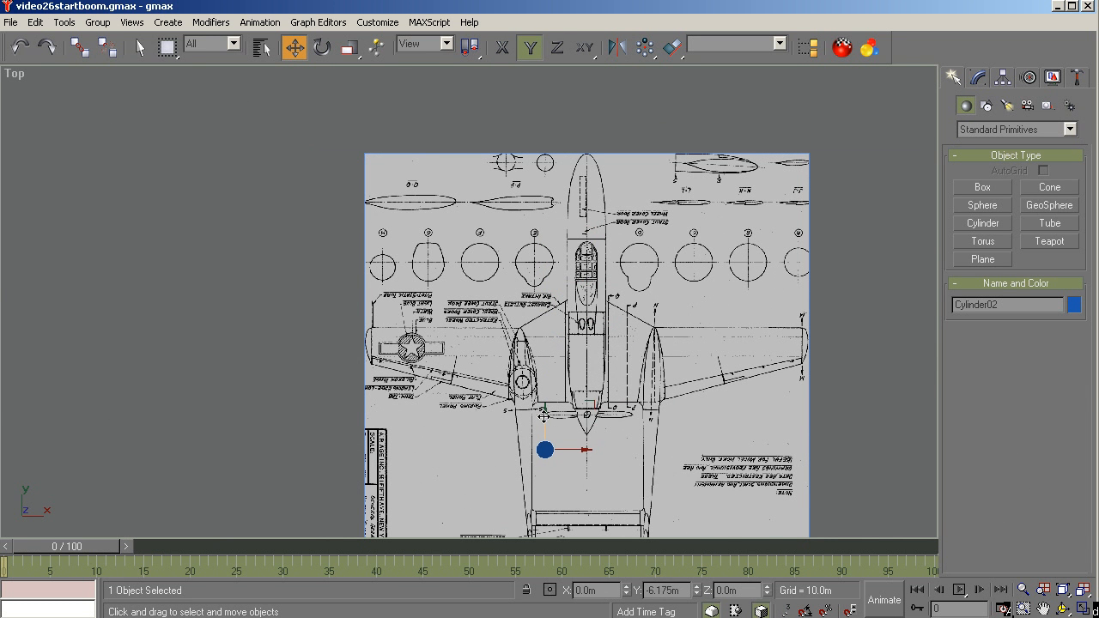
pyautogui.scroll(4, 579, 472)
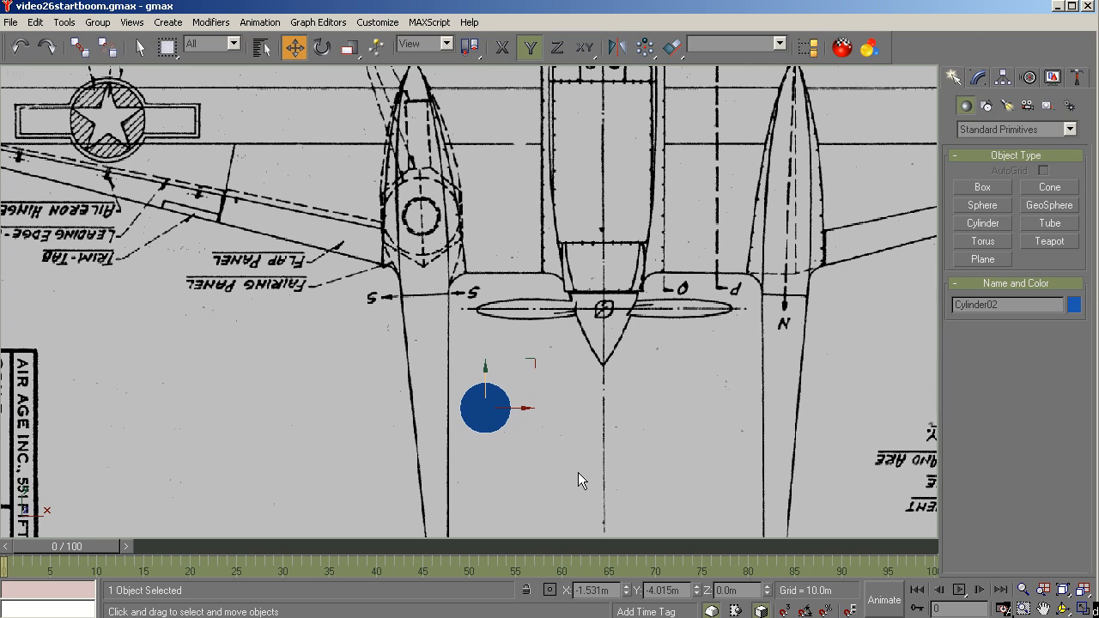
# Step: Rotate the cylinder about 90 degrees around X so it lies lengthwise, and move it onto the left boom at X about -2.28 m
pyautogui.click(322, 47)
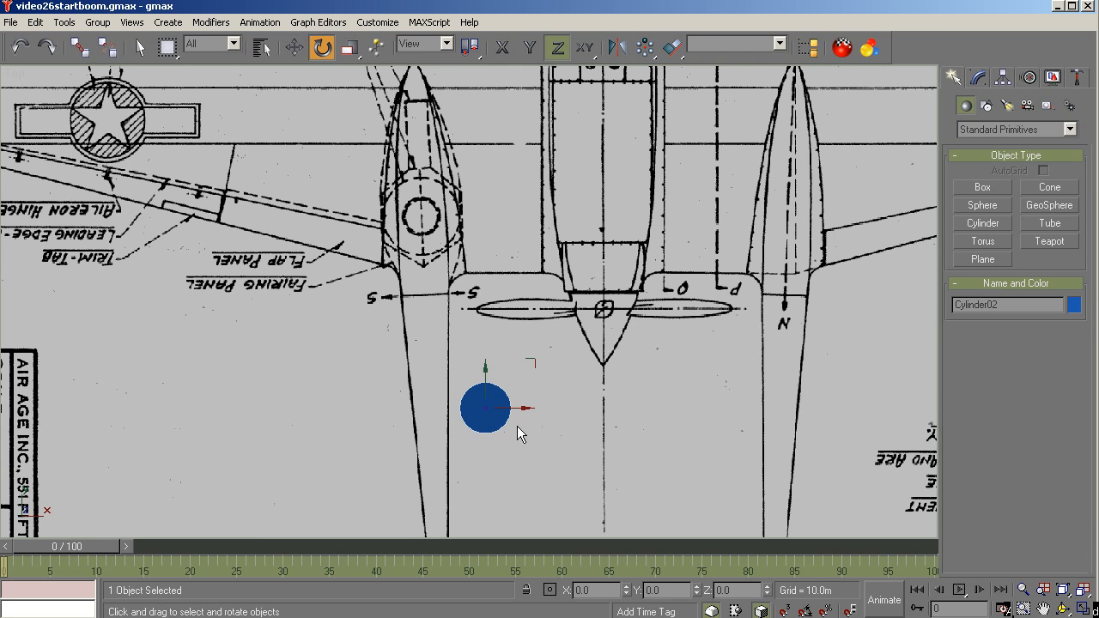
pyautogui.moveTo(515, 409); pyautogui.dragTo(453, 343)
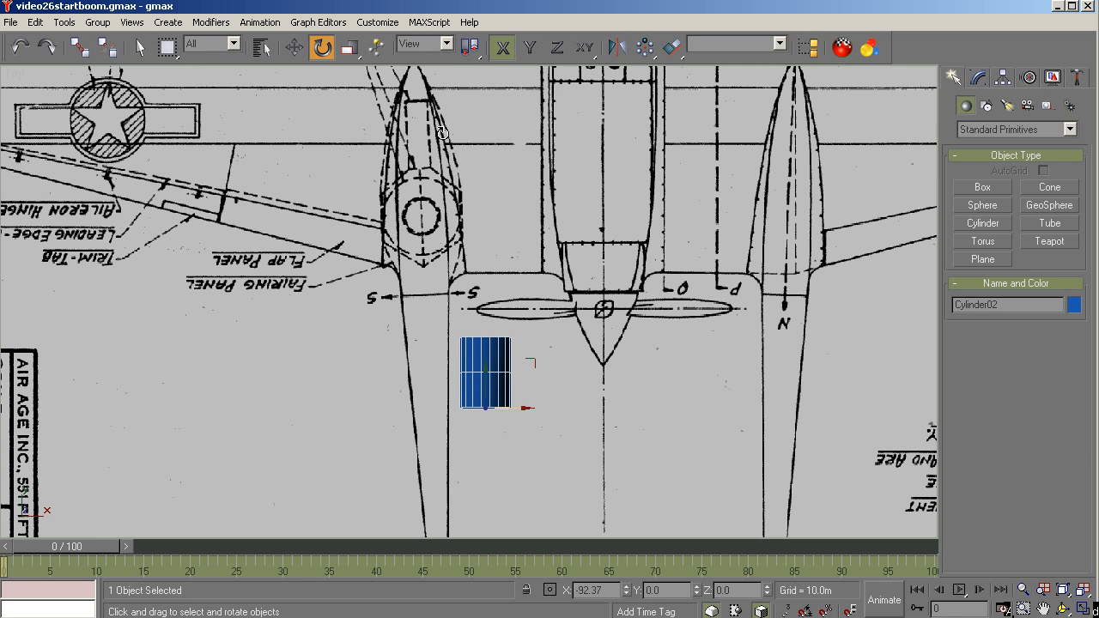
pyautogui.moveTo(441, 134); pyautogui.dragTo(445, 338)
pyautogui.click(293, 47)
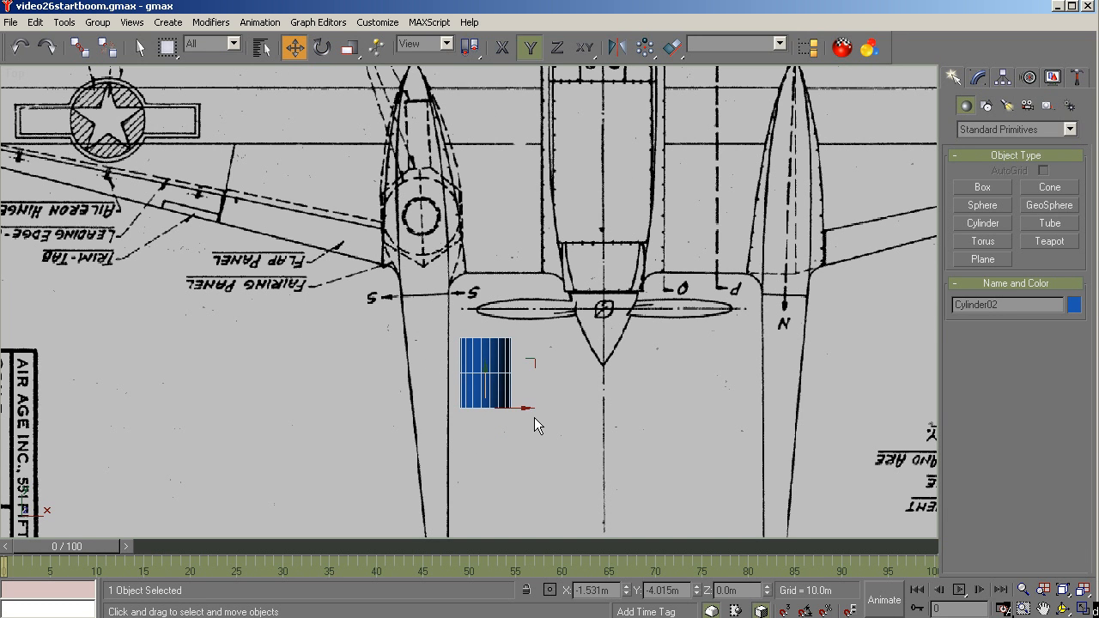
pyautogui.moveTo(519, 408); pyautogui.dragTo(452, 388)
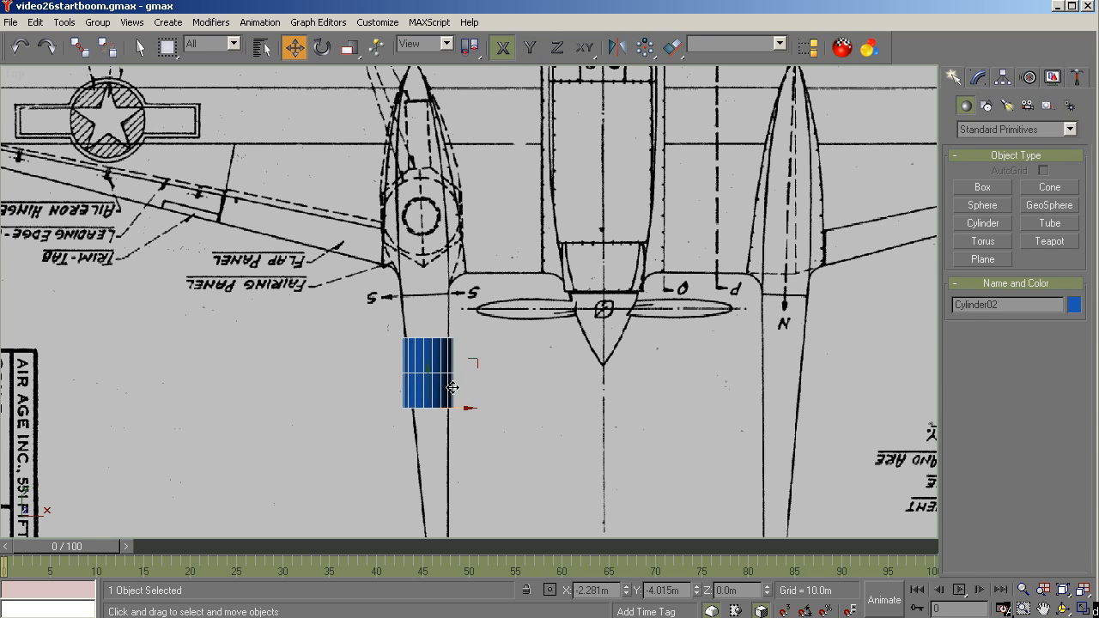
# Step: Make the cylinder see-through so the blueprint lines show beneath it
pyautogui.click(1052, 77)
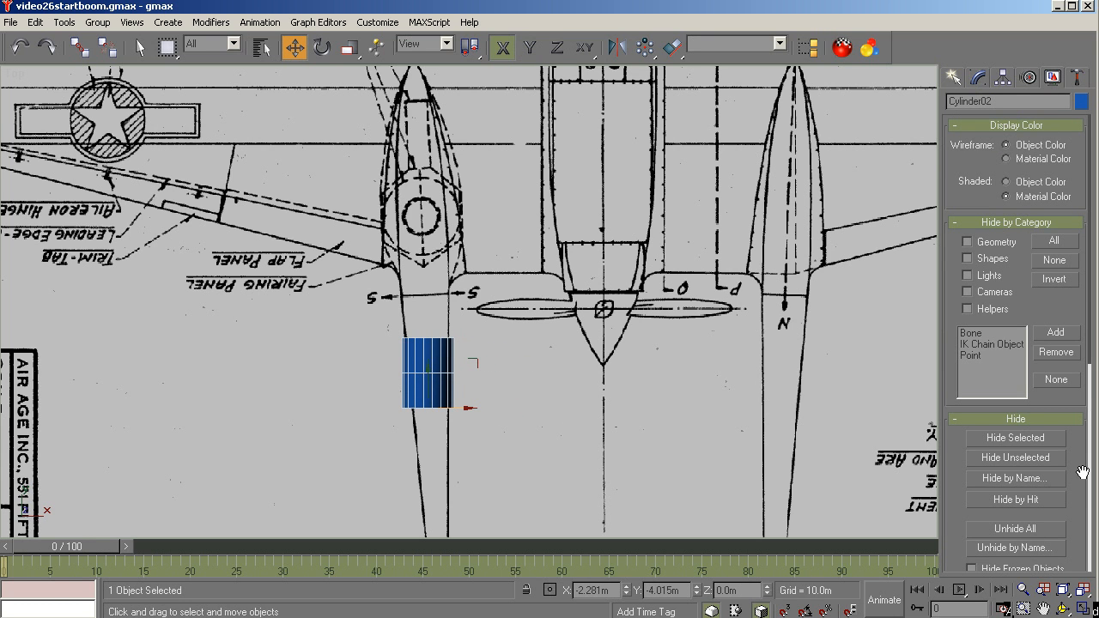
pyautogui.click(957, 222)
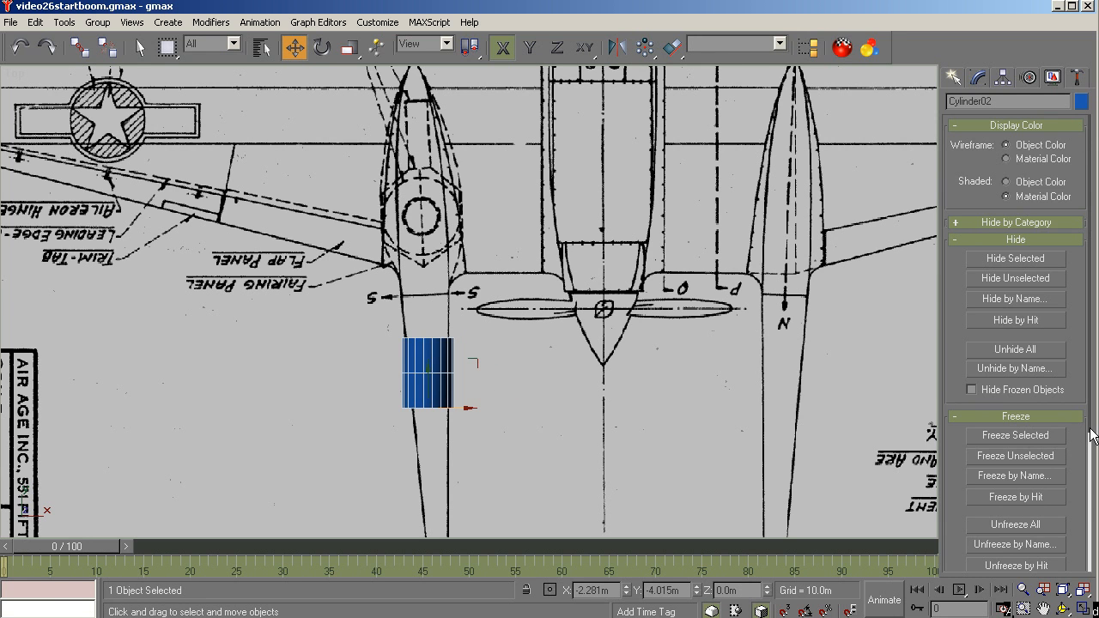
pyautogui.moveTo(1091, 429); pyautogui.dragTo(1091, 541)
pyautogui.click(970, 526)
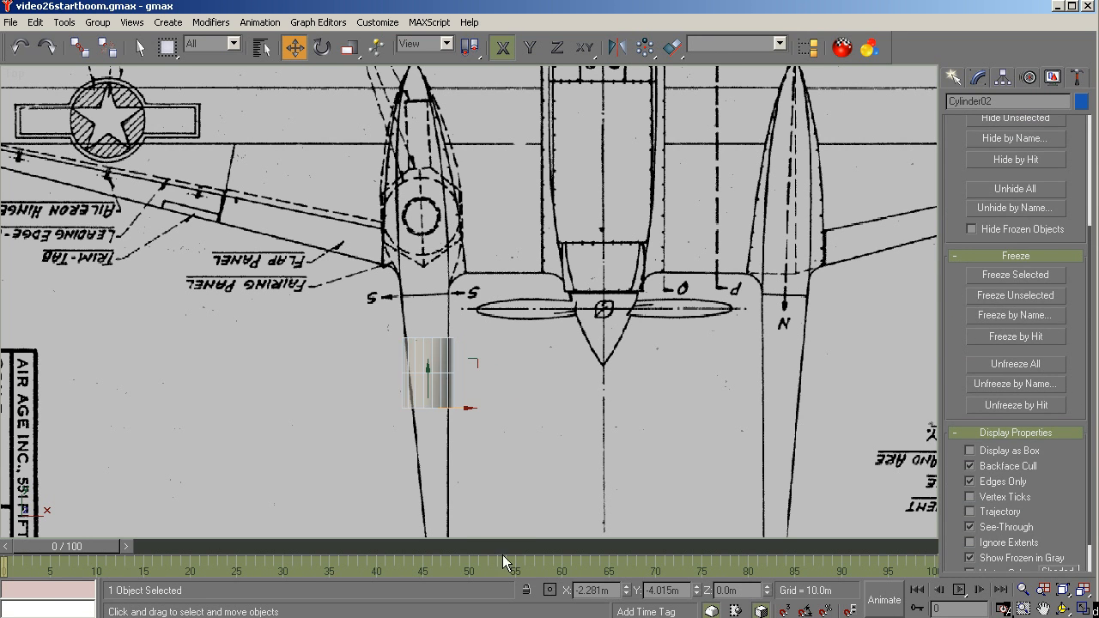
# Step: Center the cylinder on the boom's S-S section line, at X about -2.31 m and Y about -3.0 m
pyautogui.press('F6')
pyautogui.moveTo(429, 377); pyautogui.dragTo(413, 300)
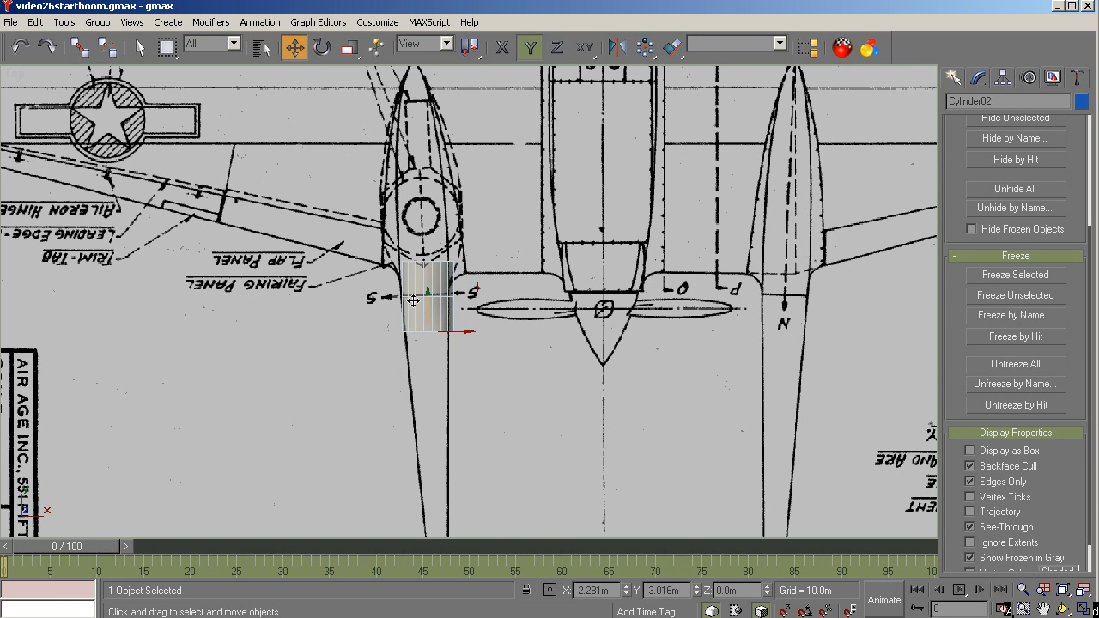
pyautogui.scroll(5, 402, 326)
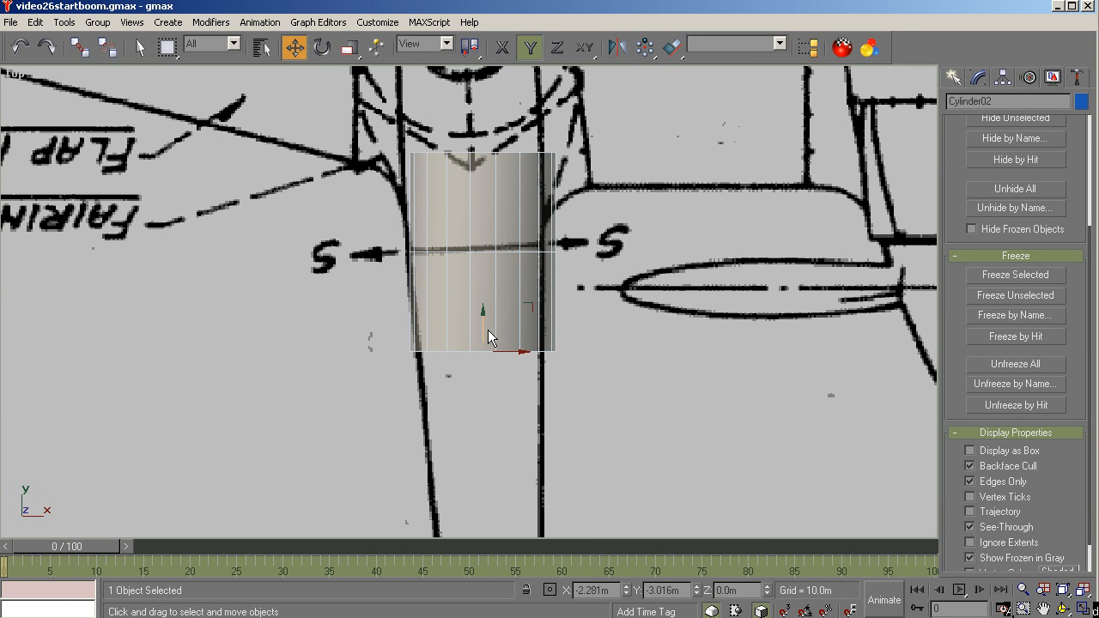
pyautogui.moveTo(482, 326); pyautogui.dragTo(504, 349)
pyautogui.press('F5')
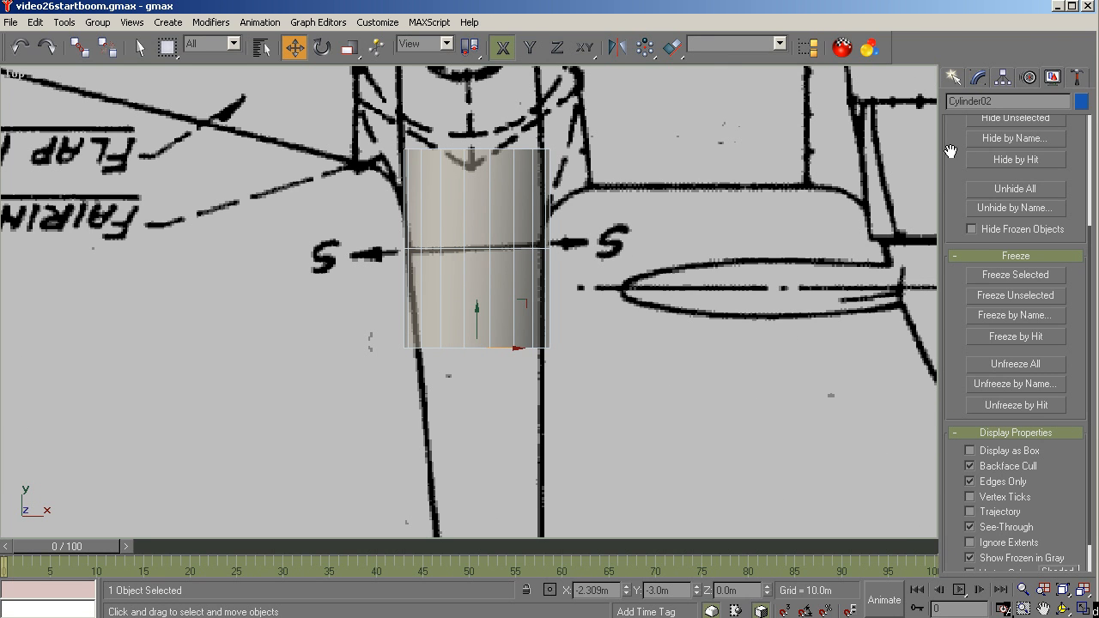
# Step: Set the cylinder's radius to 0.33 m and shift it along X to about -2.32 m to match the boom's outline
pyautogui.click(979, 78)
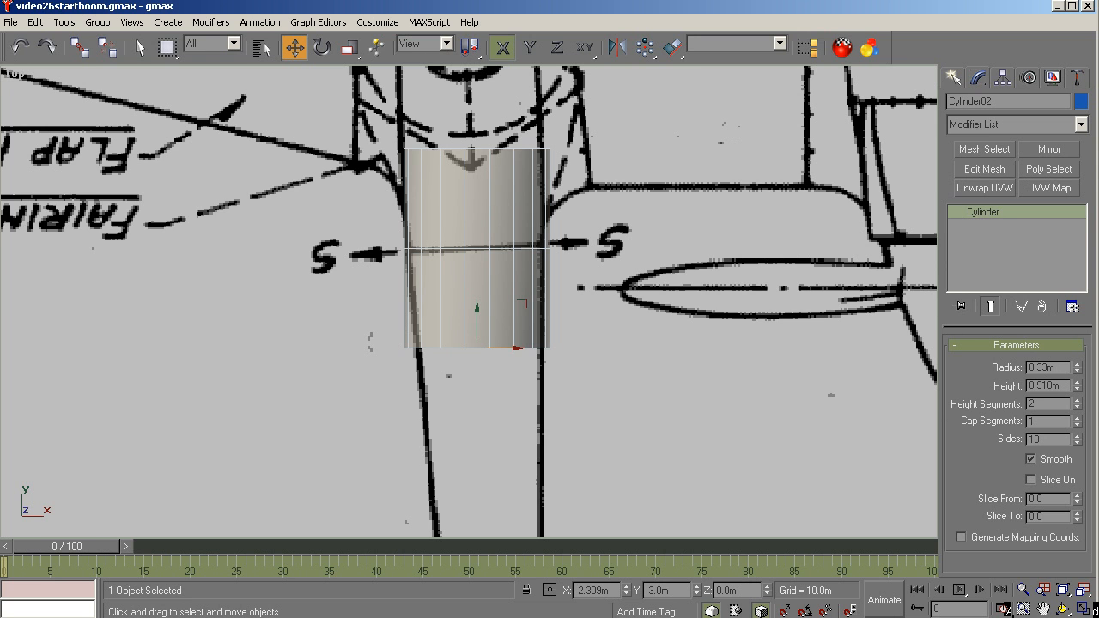
pyautogui.press('Tab')
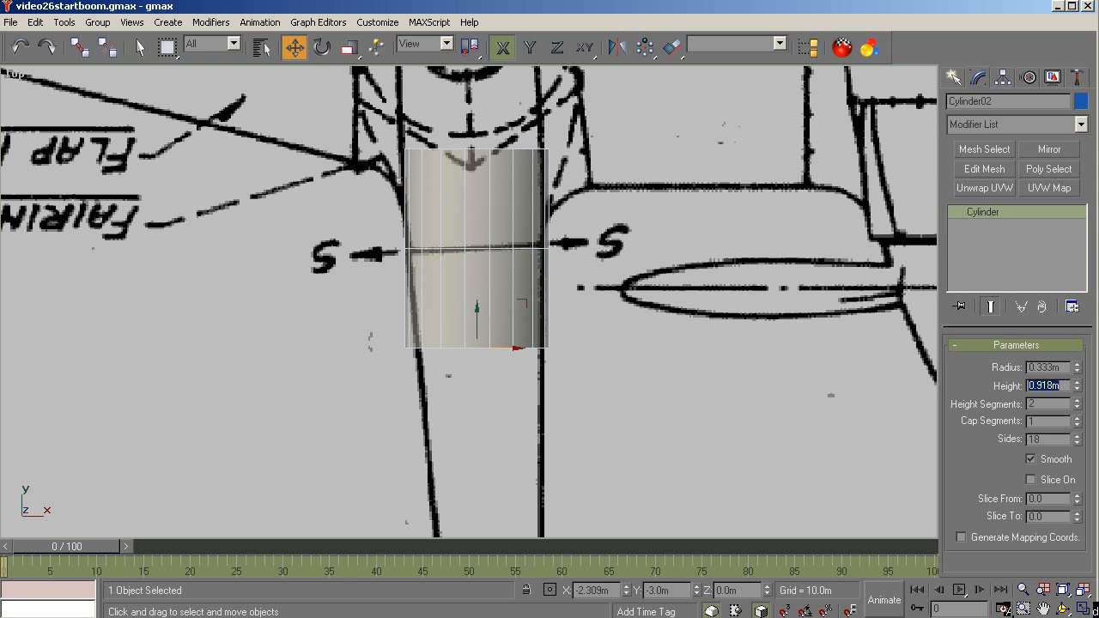
pyautogui.hotkey('shift', 'Tab')
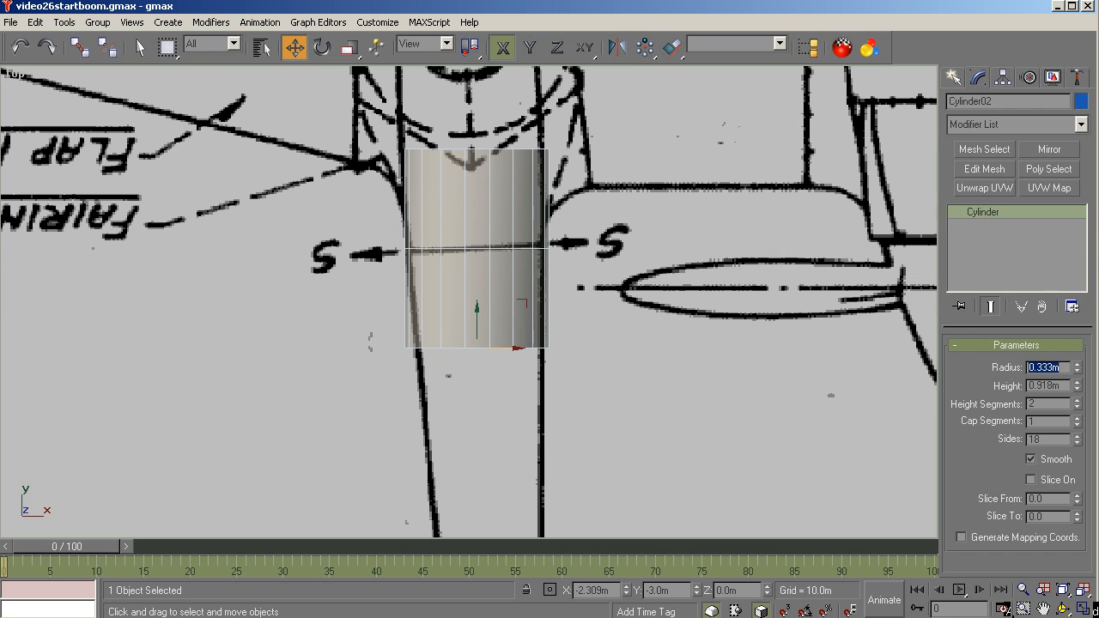
pyautogui.click(1061, 368)
pyautogui.press('Return')
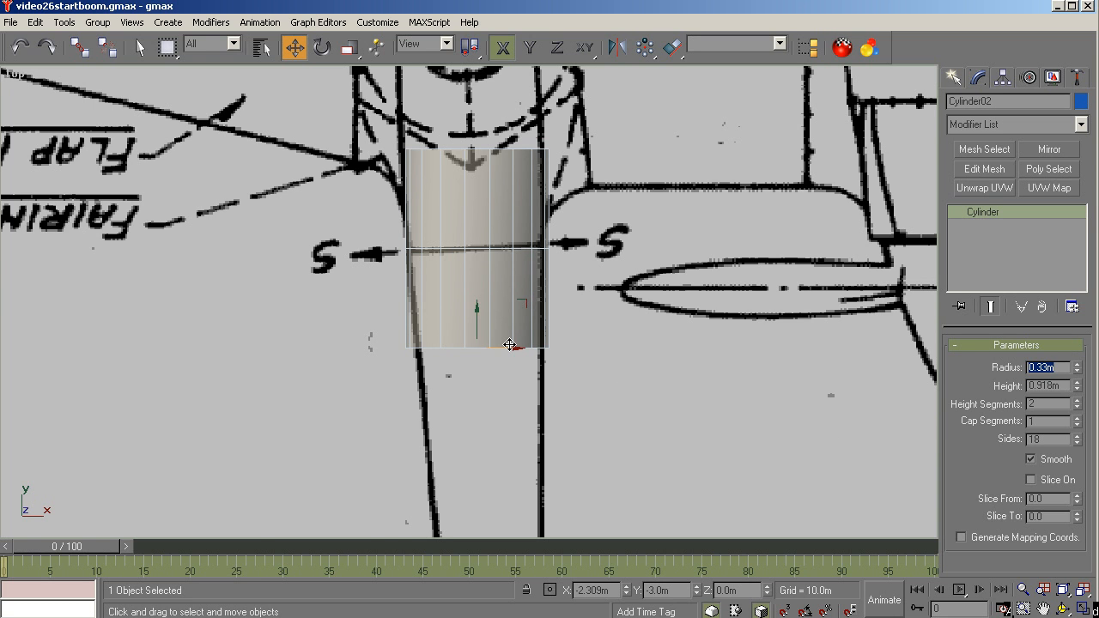
pyautogui.moveTo(512, 342); pyautogui.dragTo(508, 344)
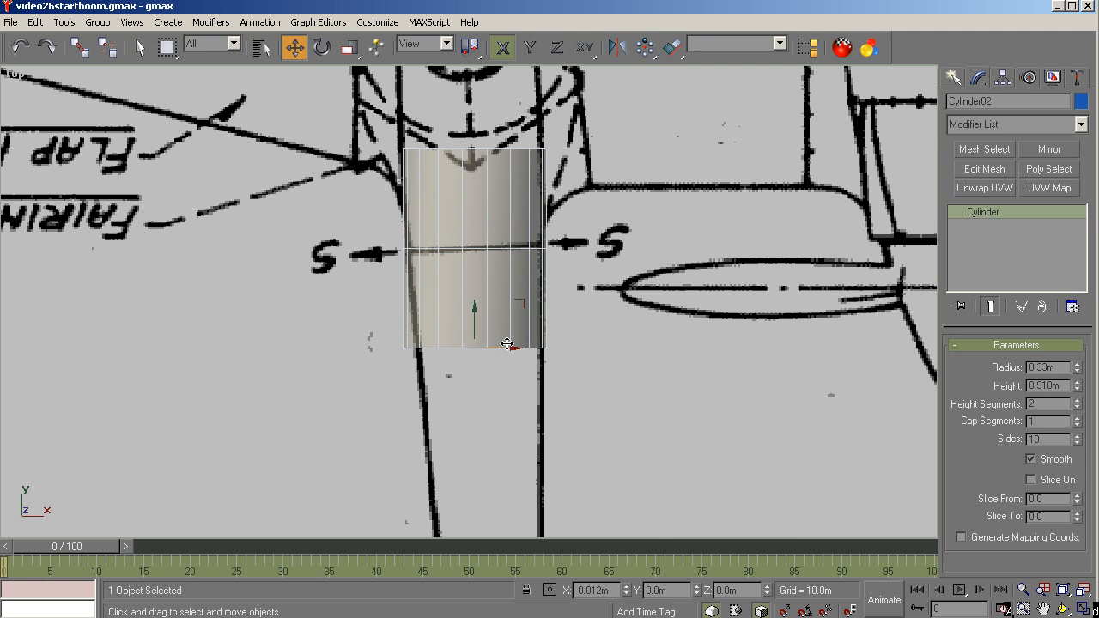
# Step: Convert the cylinder to an Editable Poly
pyautogui.scroll(-5, 463, 202)
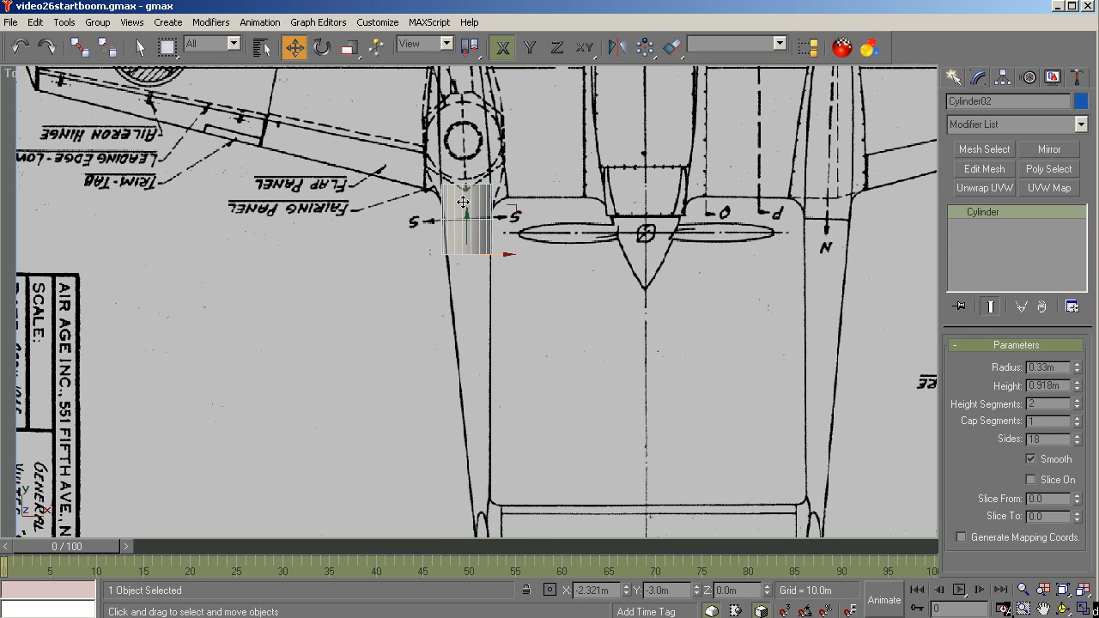
pyautogui.rightClick(978, 212)
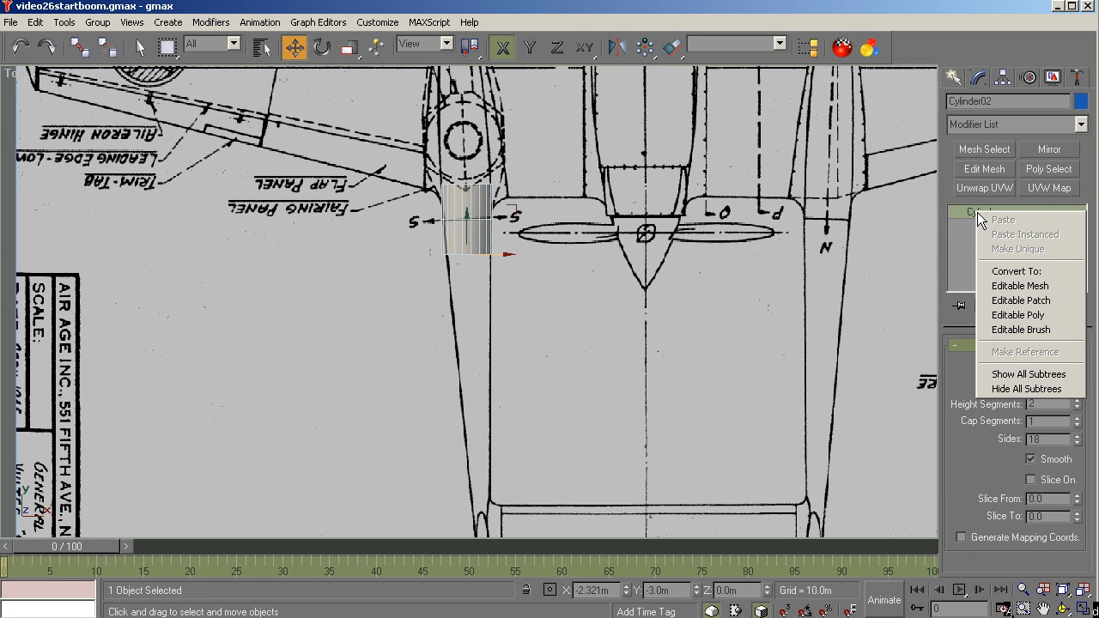
pyautogui.click(1017, 316)
# Step: Select the cylinder's rear ring of vertices and move it back along Y to about -7.39 m, near the elevator in the top blueprint
pyautogui.click(972, 368)
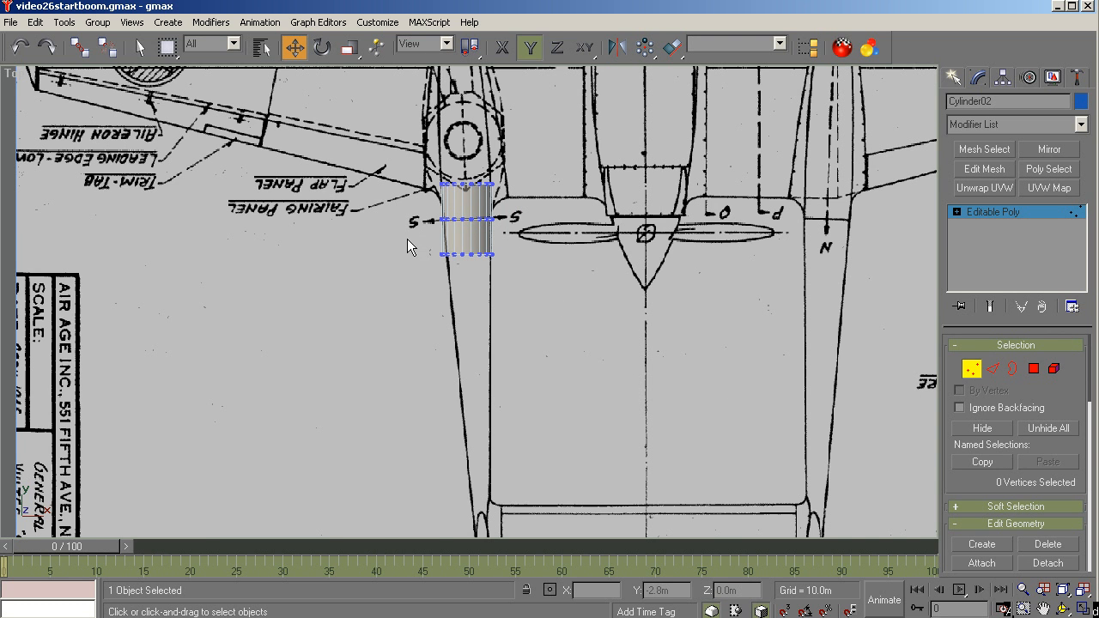
pyautogui.moveTo(542, 292); pyautogui.dragTo(543, 293)
pyautogui.scroll(-2, 549, 296)
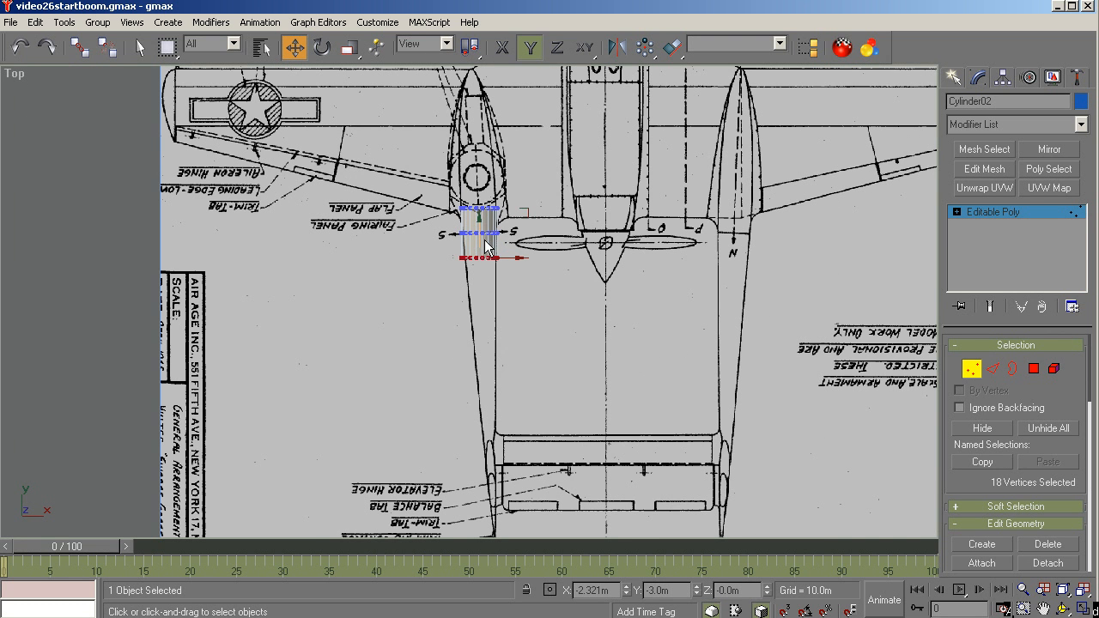
pyautogui.moveTo(481, 233); pyautogui.dragTo(500, 470)
pyautogui.scroll(4, 573, 395)
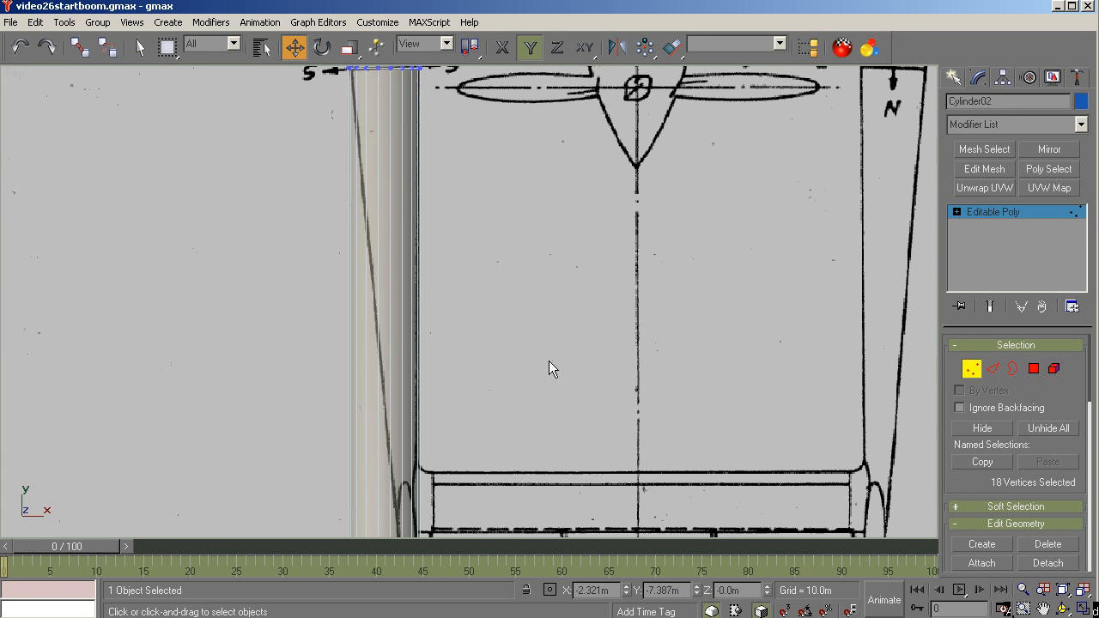
pyautogui.scroll(-2, 549, 365)
pyautogui.scroll(-3, 523, 361)
pyautogui.scroll(3, 507, 452)
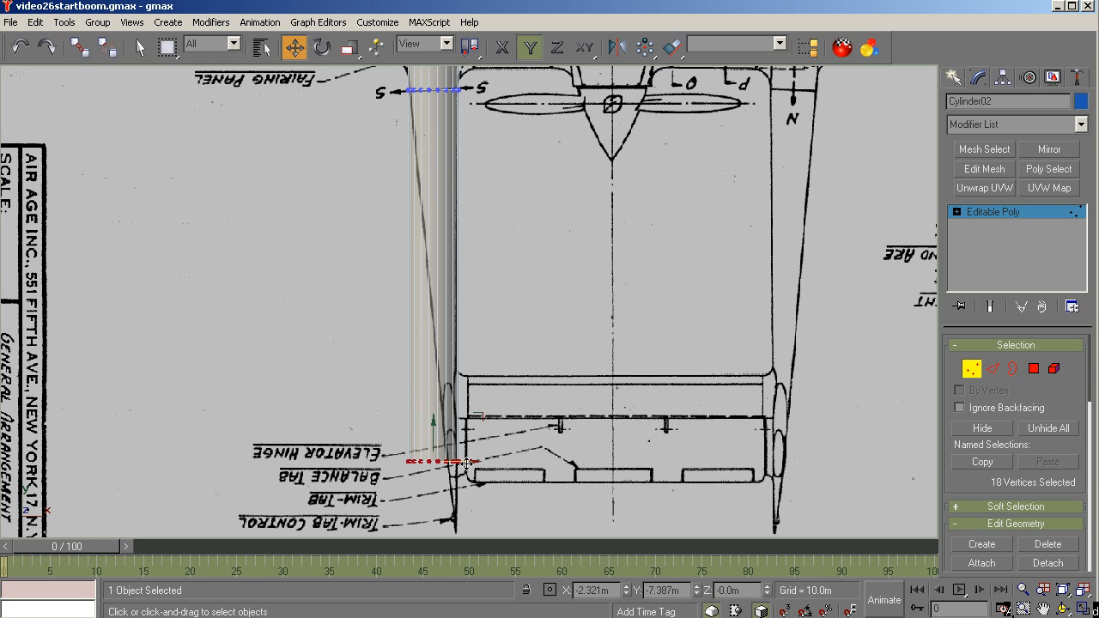
# Step: Shift the rear ring of vertices along X to about -2.10 m and scale it uniformly to about 17% so the boom tapers along the blueprint
pyautogui.moveTo(465, 463); pyautogui.dragTo(484, 457)
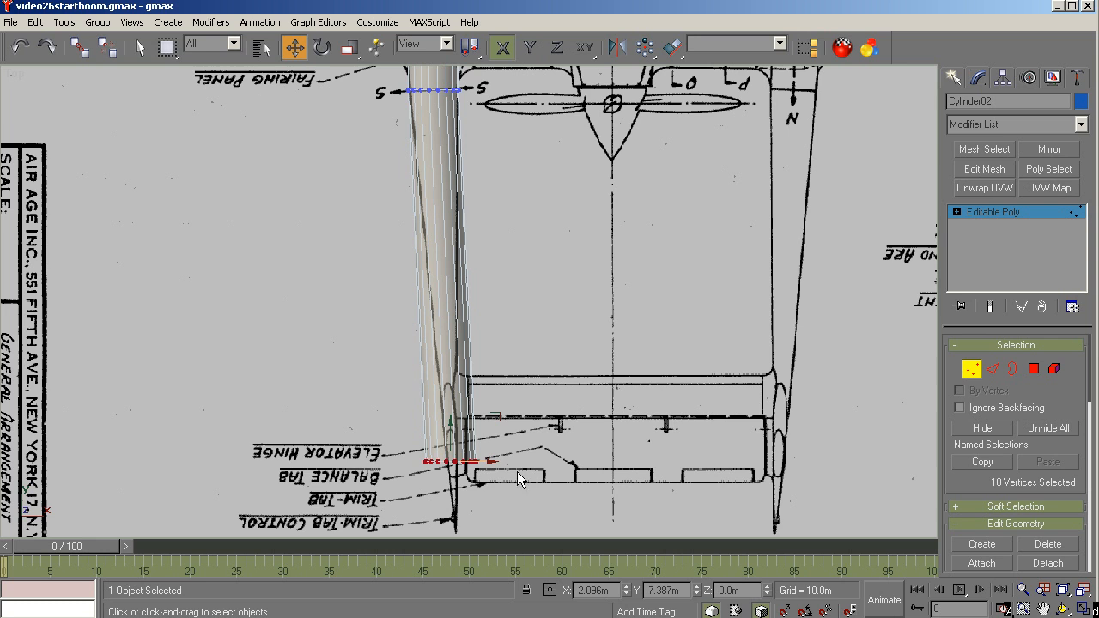
pyautogui.moveTo(350, 49); pyautogui.dragTo(351, 76)
pyautogui.moveTo(471, 462); pyautogui.dragTo(471, 562)
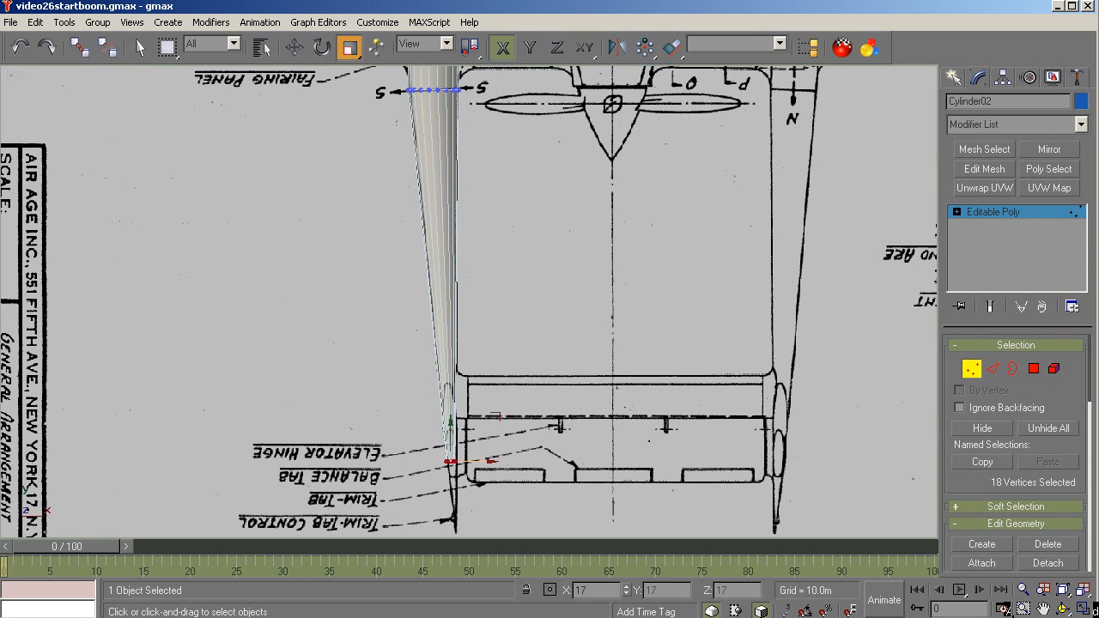
# Step: Shift the boom's rear ring of vertices along X to about -2.07 m and check the taper against the top blueprint's outline
pyautogui.scroll(4, 478, 468)
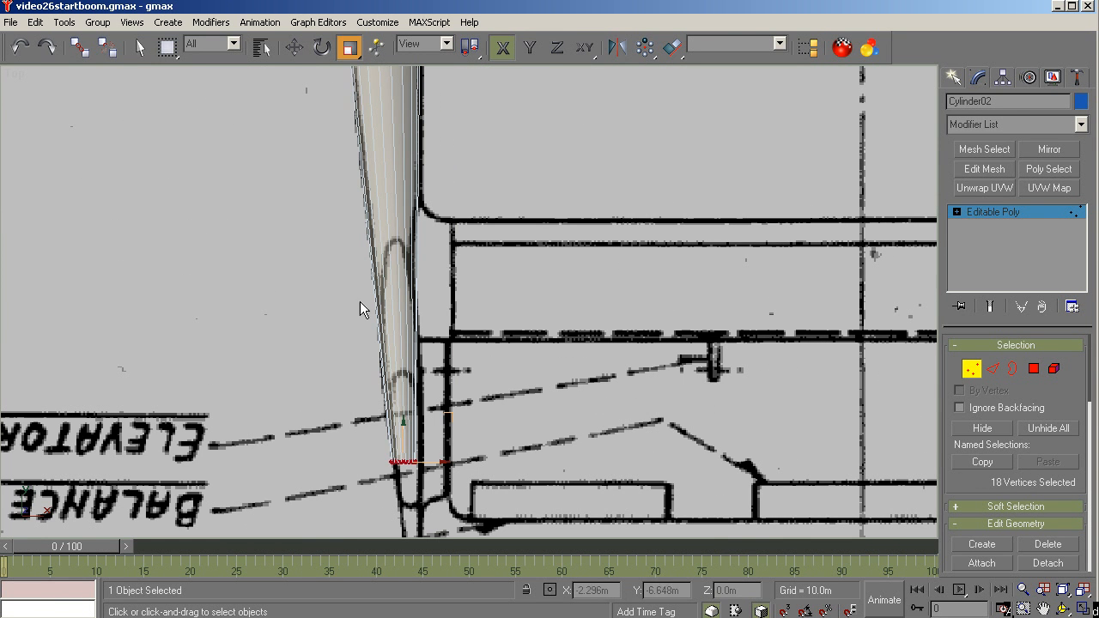
pyautogui.click(292, 50)
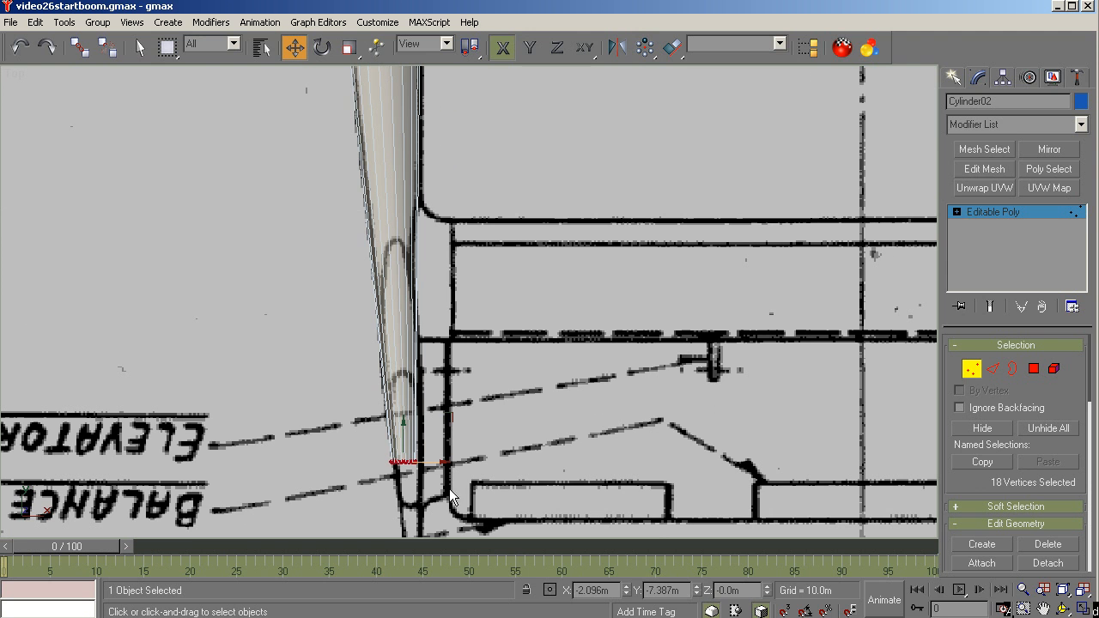
pyautogui.moveTo(425, 462); pyautogui.dragTo(434, 462)
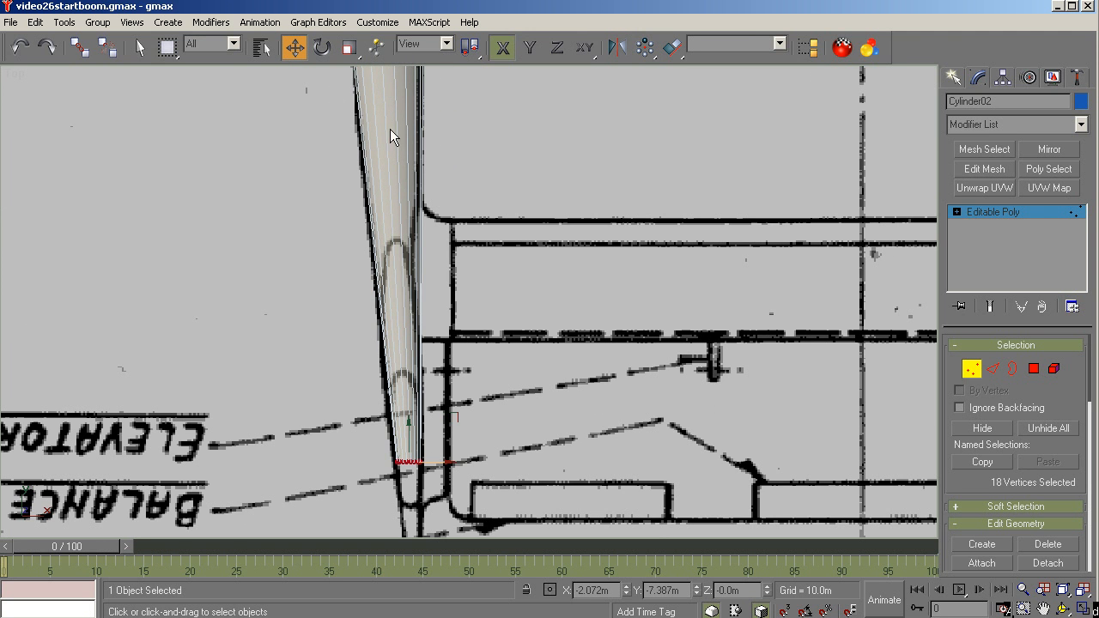
pyautogui.scroll(-5, 392, 133)
pyautogui.scroll(5, 400, 114)
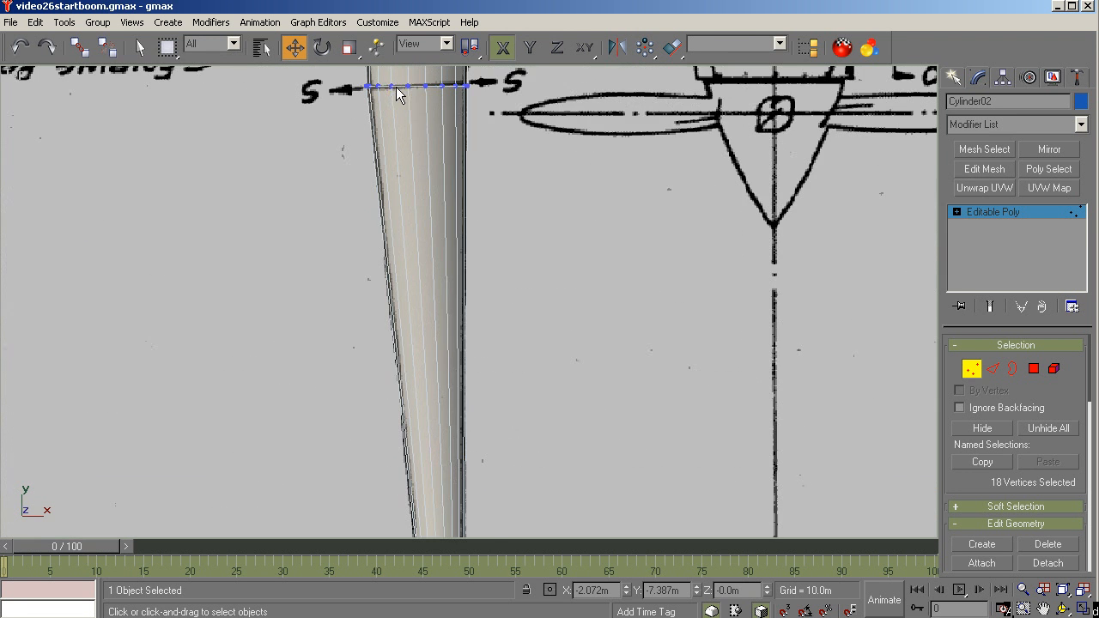
pyautogui.scroll(-6, 427, 122)
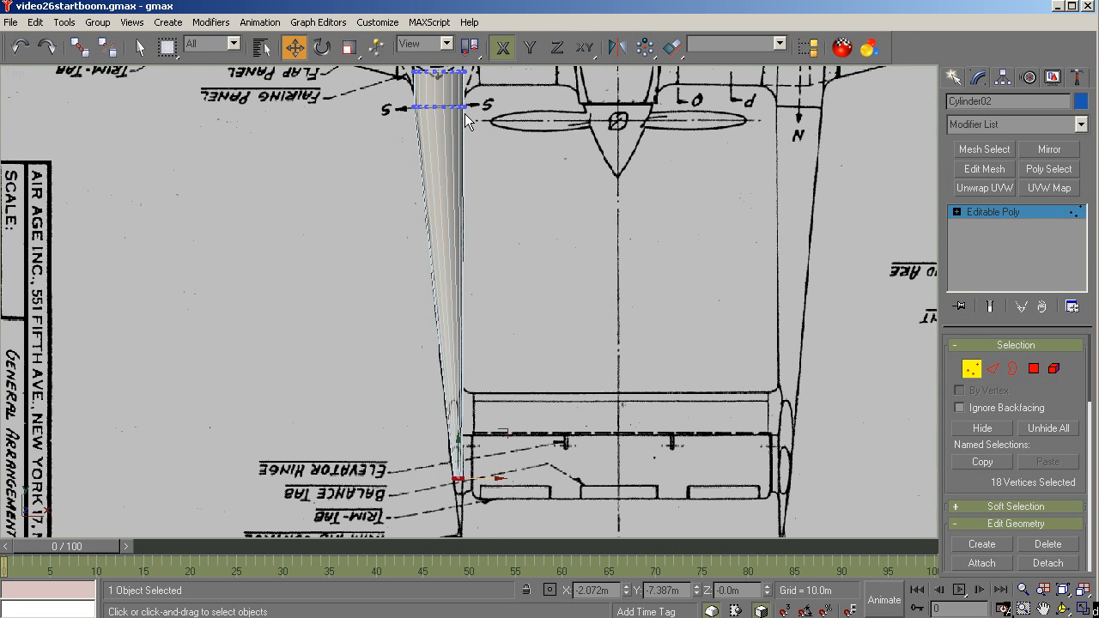
pyautogui.scroll(2, 435, 104)
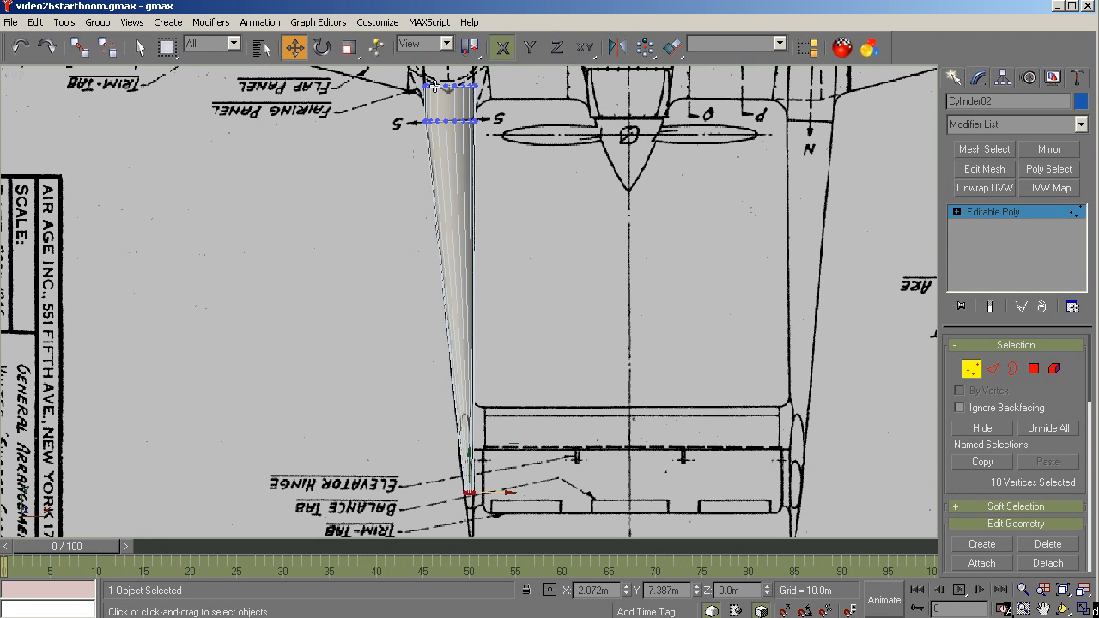
# Step: In the left side view, lower the rear ring of vertices to about -0.11 m in Z, toward the boom's tail outline
pyautogui.press('l')
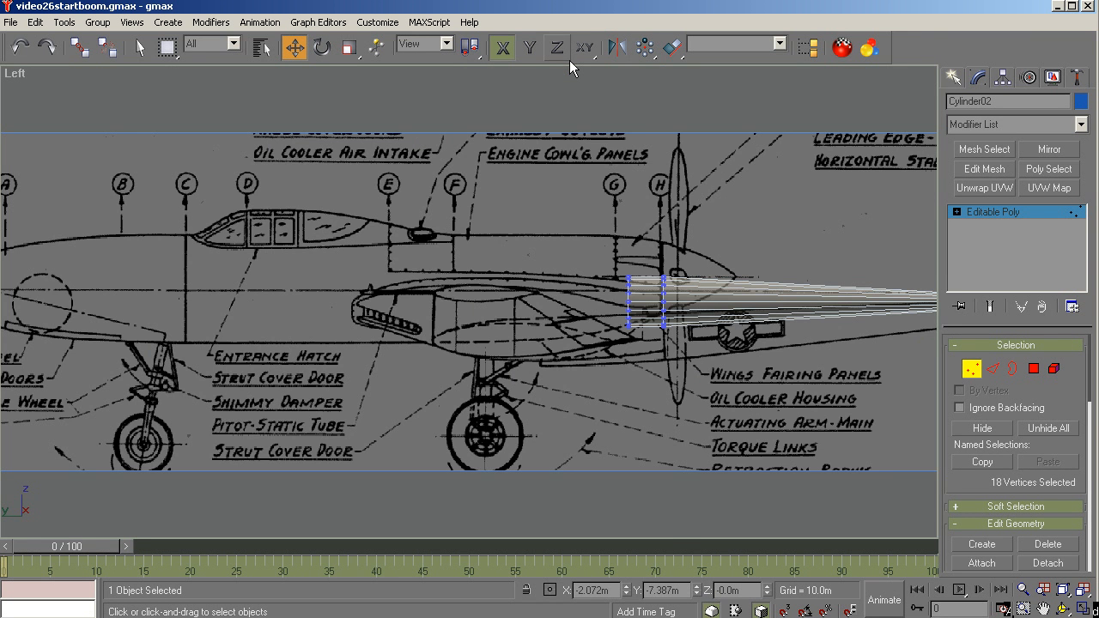
pyautogui.press('z')
pyautogui.scroll(-6, 722, 155)
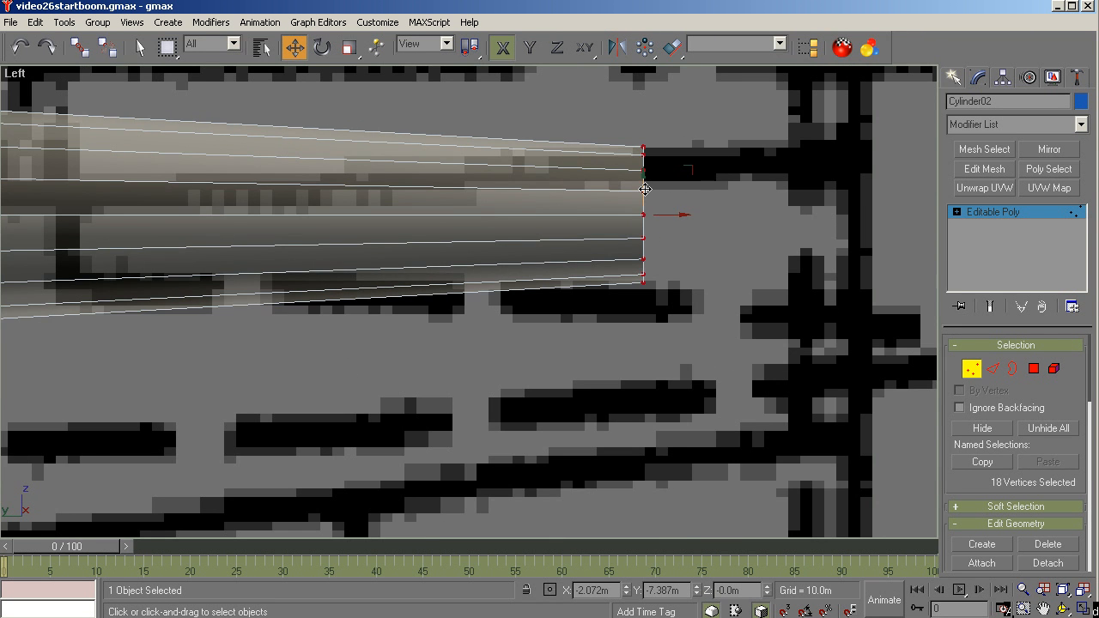
pyautogui.moveTo(645, 189); pyautogui.dragTo(646, 208)
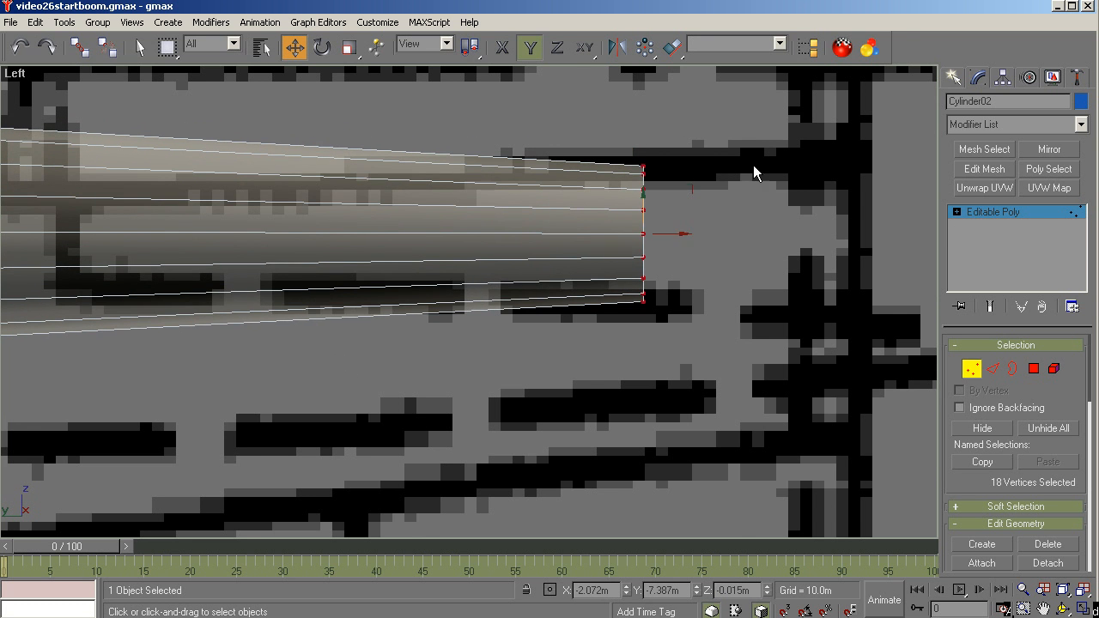
pyautogui.scroll(-5, 642, 245)
pyautogui.scroll(-6, 658, 265)
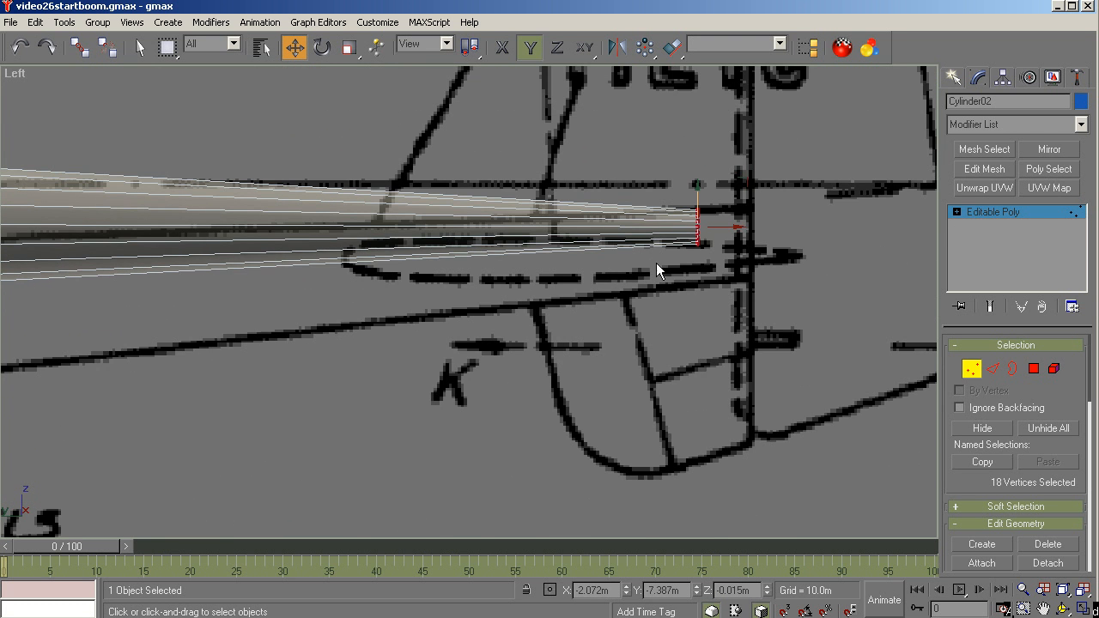
pyautogui.scroll(5, 230, 275)
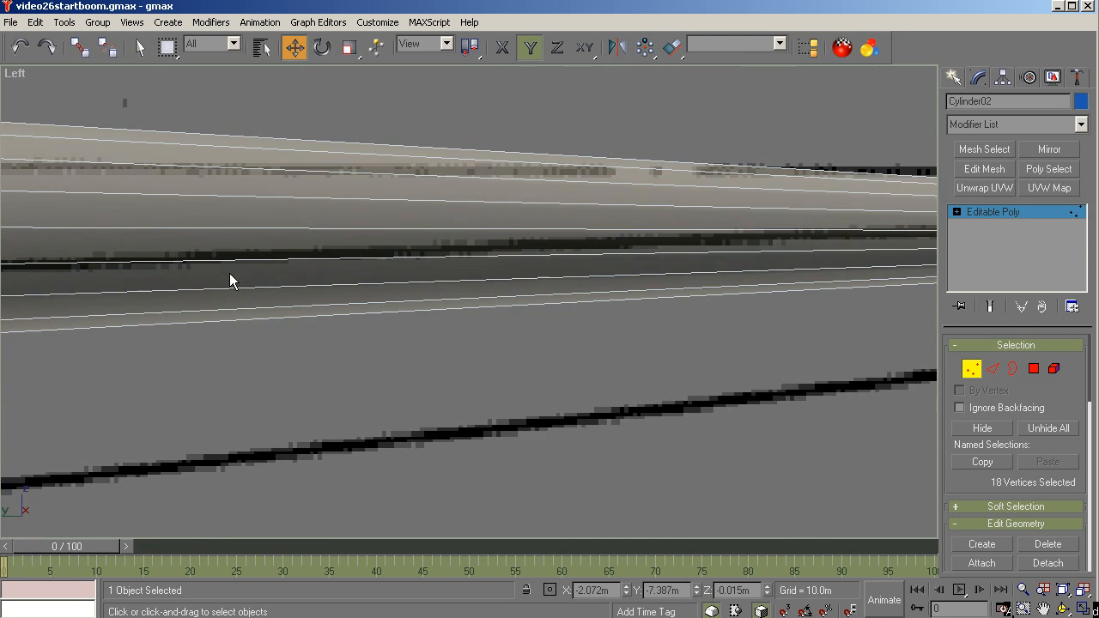
pyautogui.scroll(-5, 529, 245)
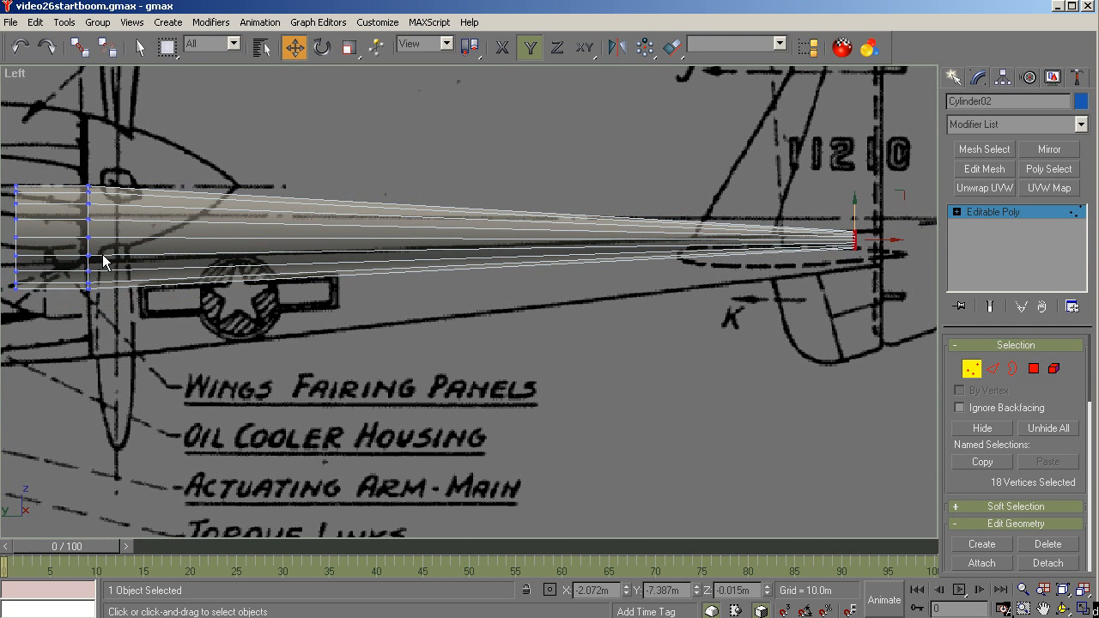
pyautogui.scroll(8, 462, 235)
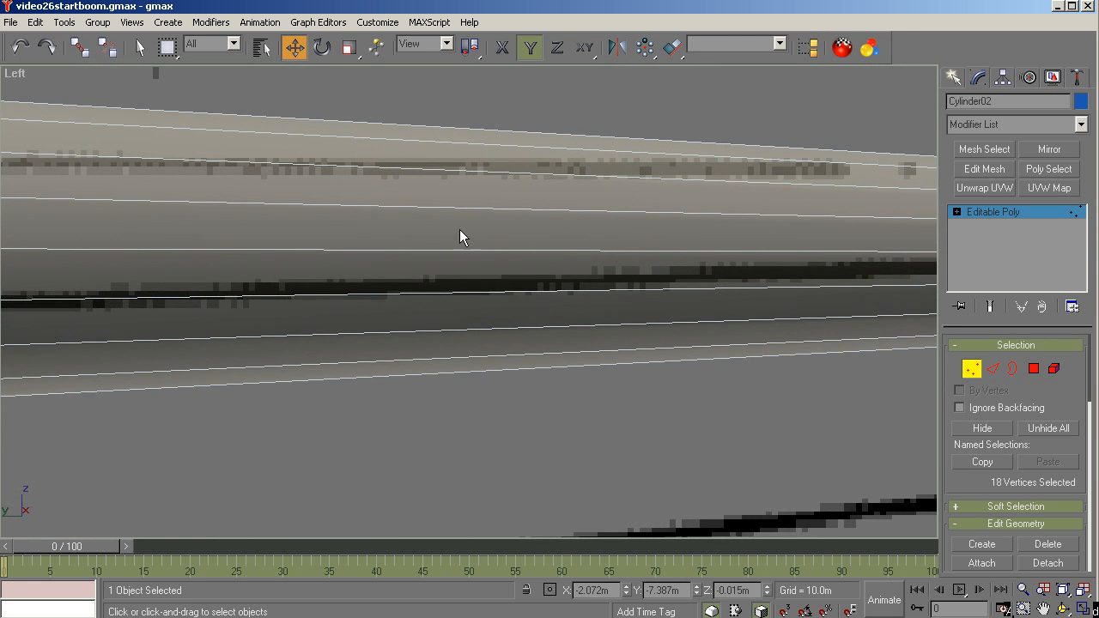
pyautogui.scroll(-8, 456, 228)
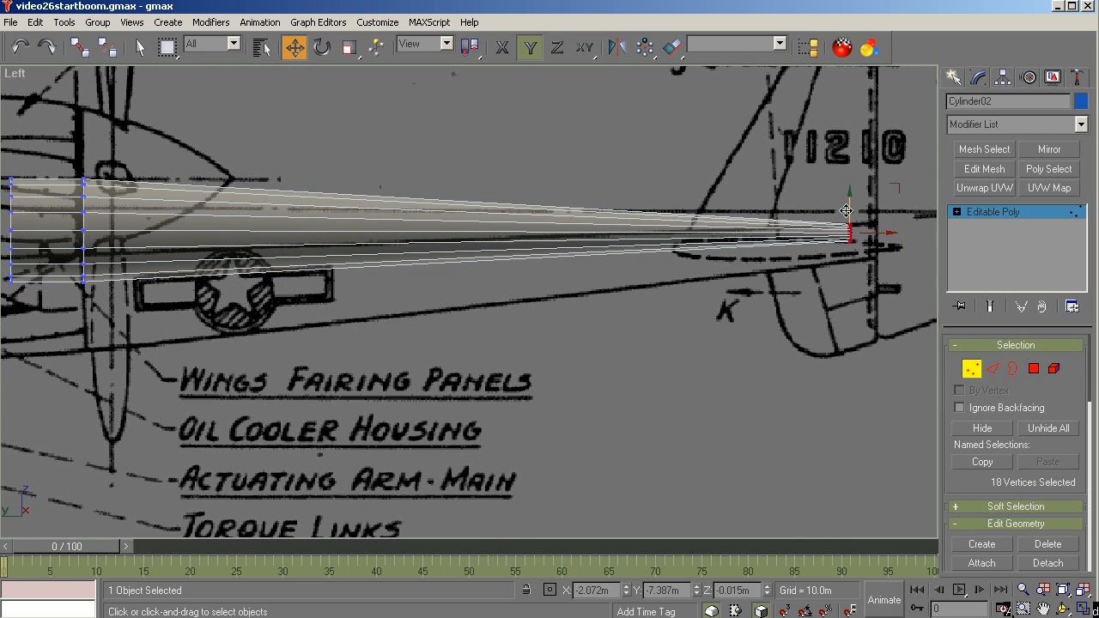
pyautogui.moveTo(850, 206); pyautogui.dragTo(850, 195)
pyautogui.moveTo(851, 124); pyautogui.dragTo(872, 232)
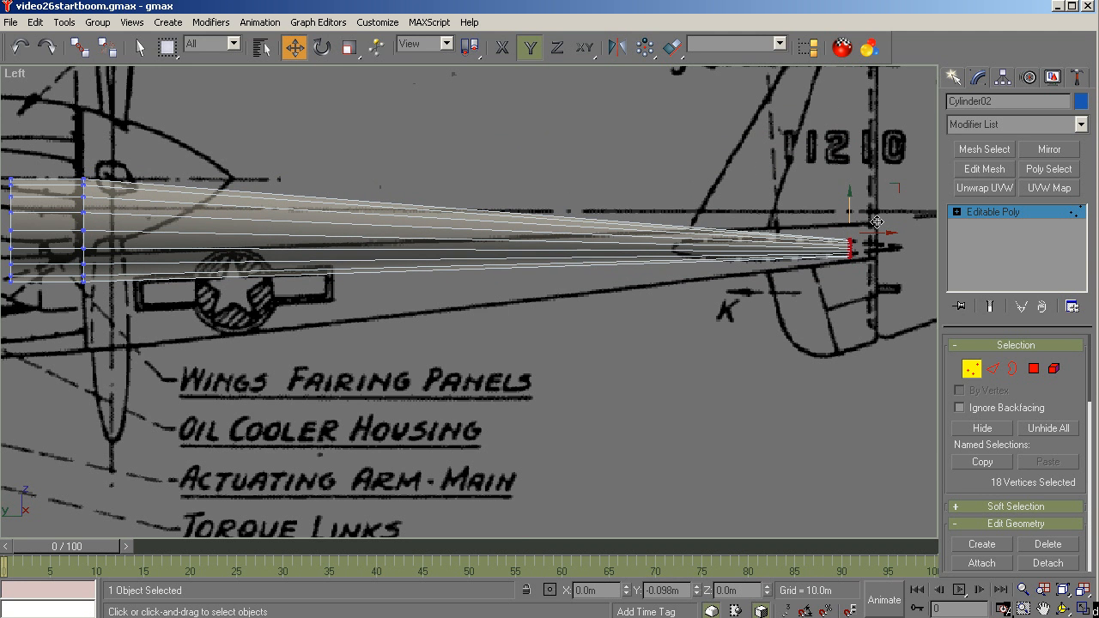
# Step: Select the boom's two front rings of vertices and lower them to about -0.47 m in Z to match the side blueprint
pyautogui.scroll(-2, 467, 426)
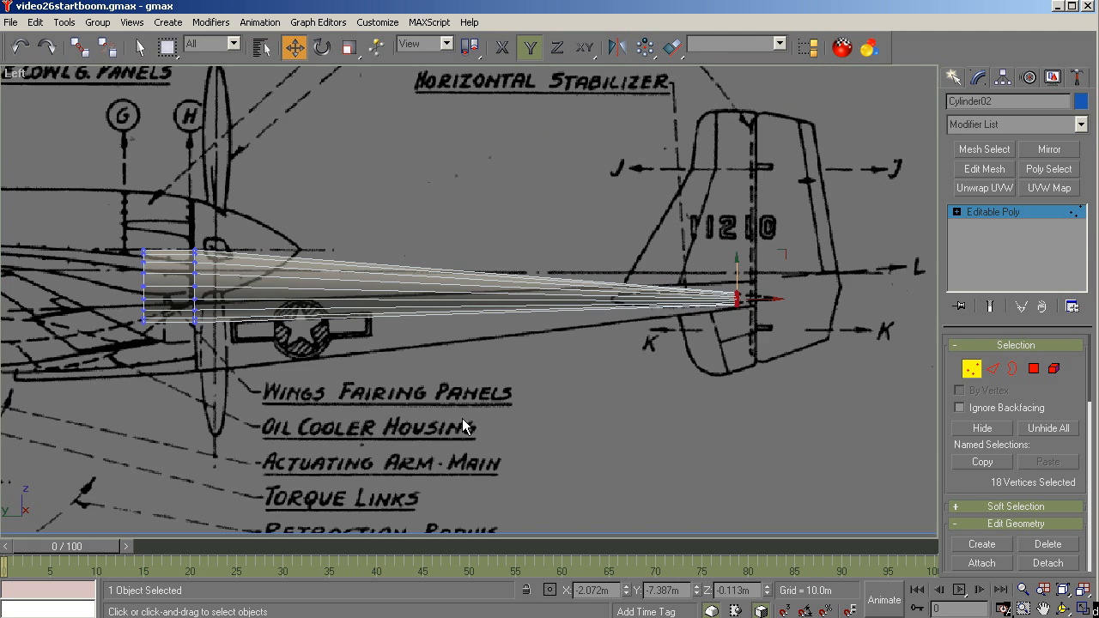
pyautogui.moveTo(156, 333); pyautogui.dragTo(155, 335)
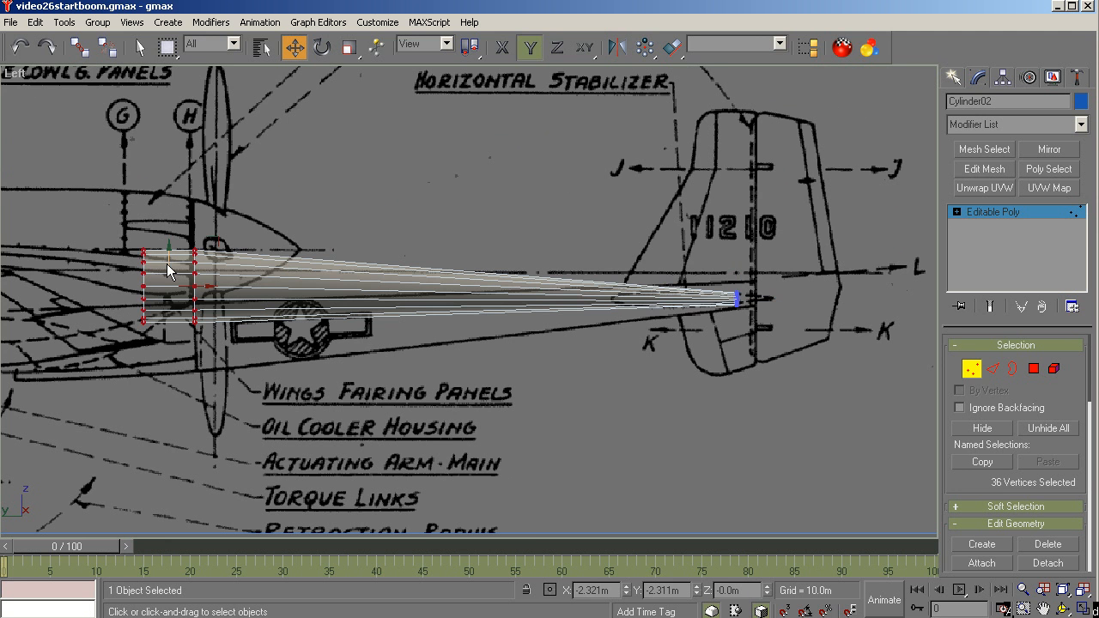
pyautogui.moveTo(162, 268); pyautogui.dragTo(163, 316)
pyautogui.scroll(5, 144, 346)
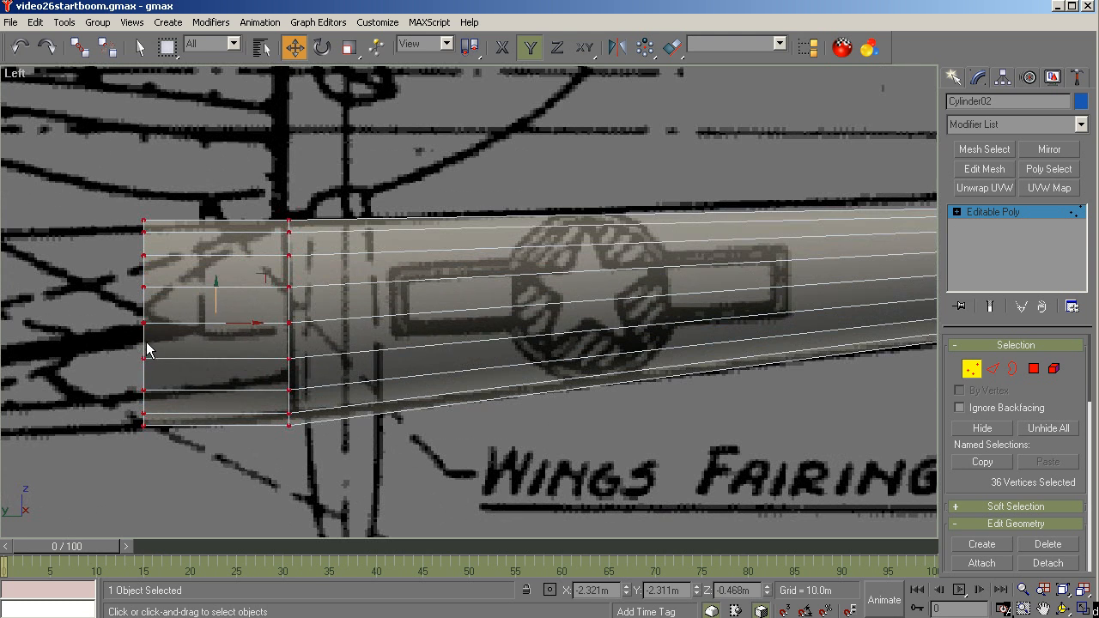
# Step: Scale the two front rings of vertices slightly to fit the boom's depth in the side blueprint
pyautogui.click(349, 48)
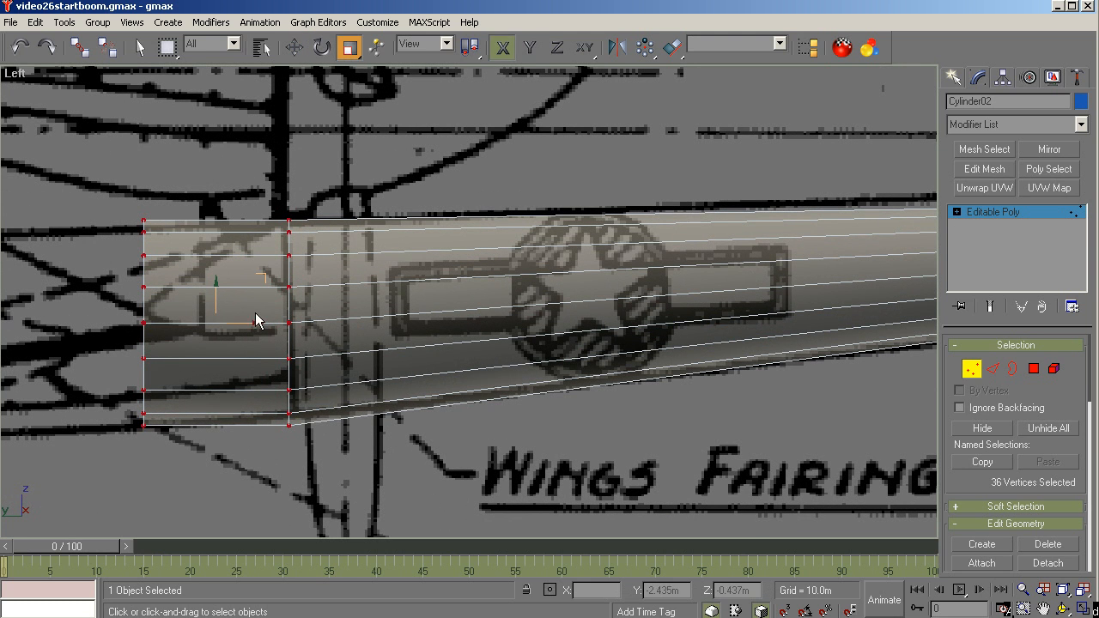
pyautogui.press('F6')
pyautogui.moveTo(215, 303); pyautogui.dragTo(216, 306)
pyautogui.hotkey('ctrl', 'alt', 'z')
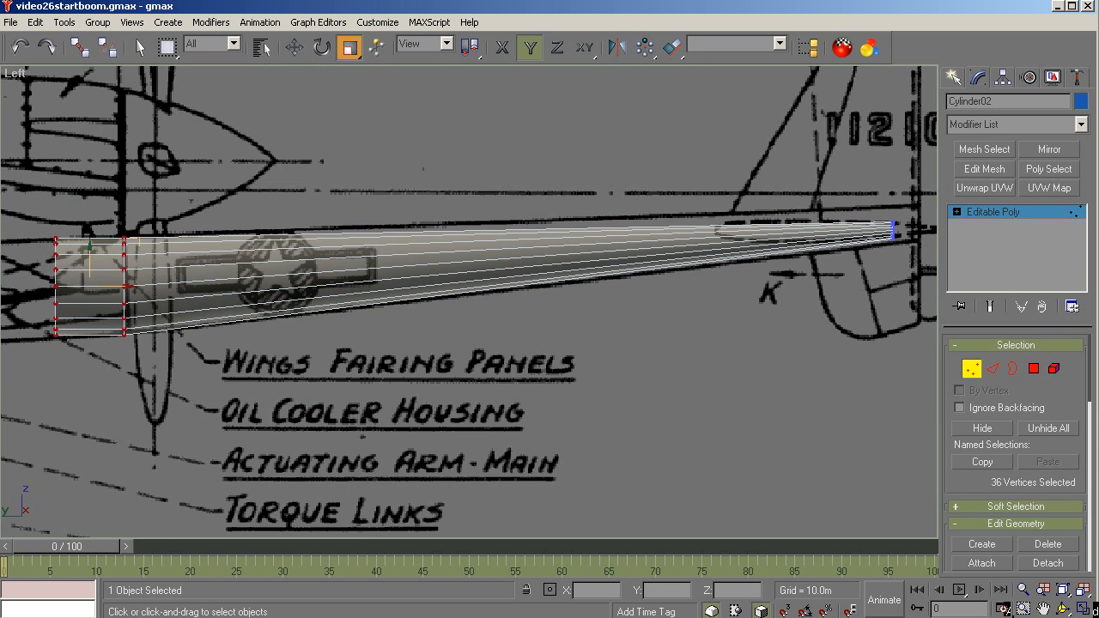
pyautogui.scroll(-2, 773, 228)
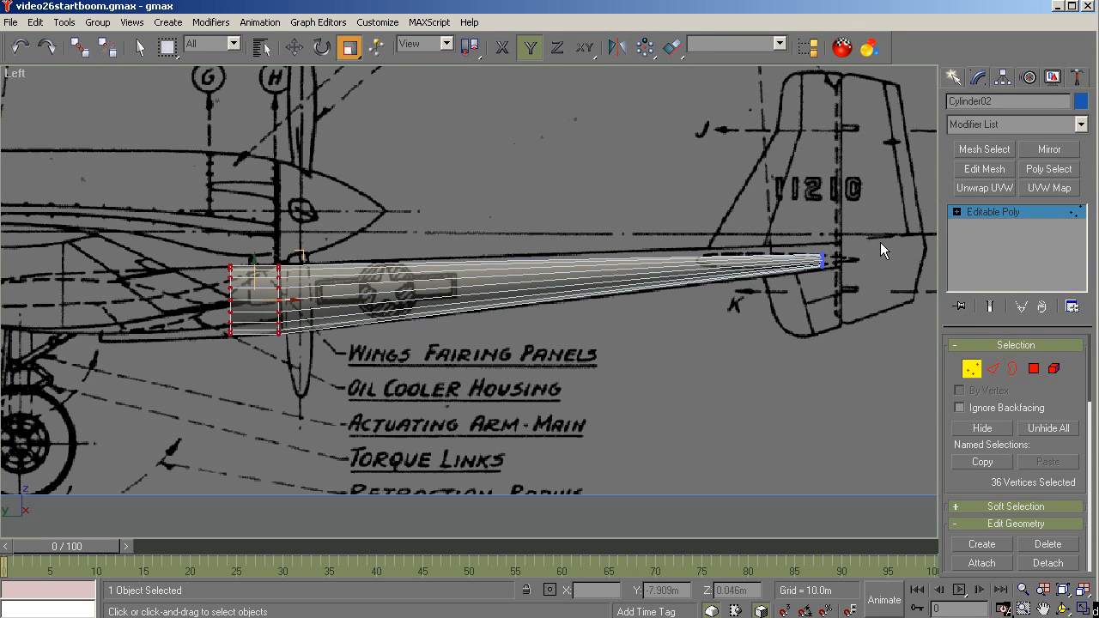
# Step: Select the rear ring of vertices again and raise it to about -0.09 m in Z, centring it within the side outline
pyautogui.moveTo(401, 362); pyautogui.dragTo(402, 363)
pyautogui.click(1024, 608)
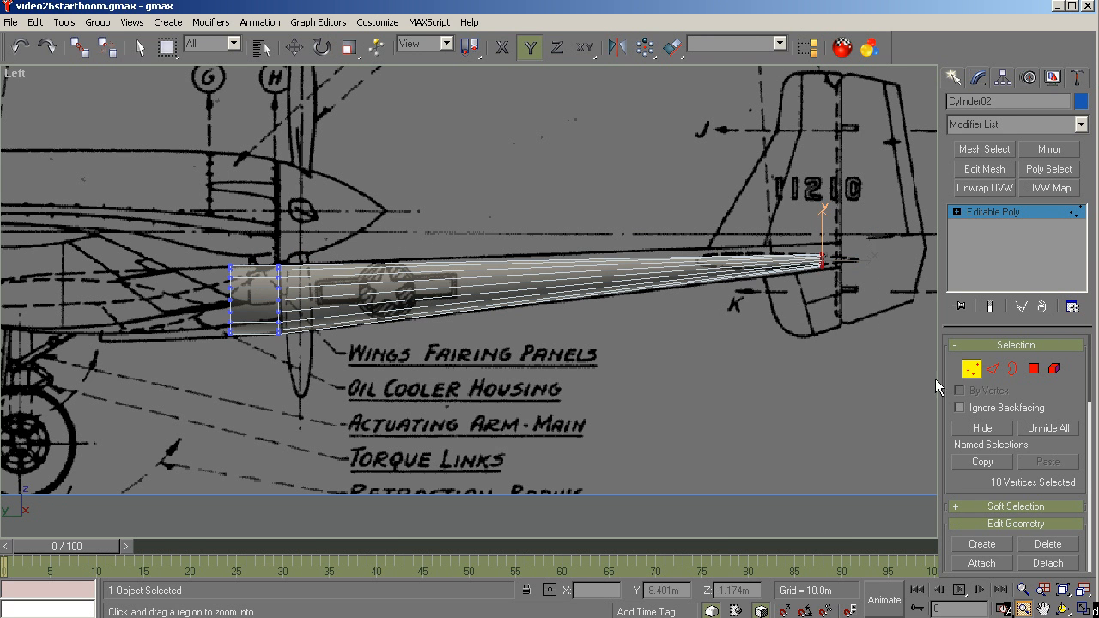
pyautogui.moveTo(850, 207); pyautogui.dragTo(385, 424)
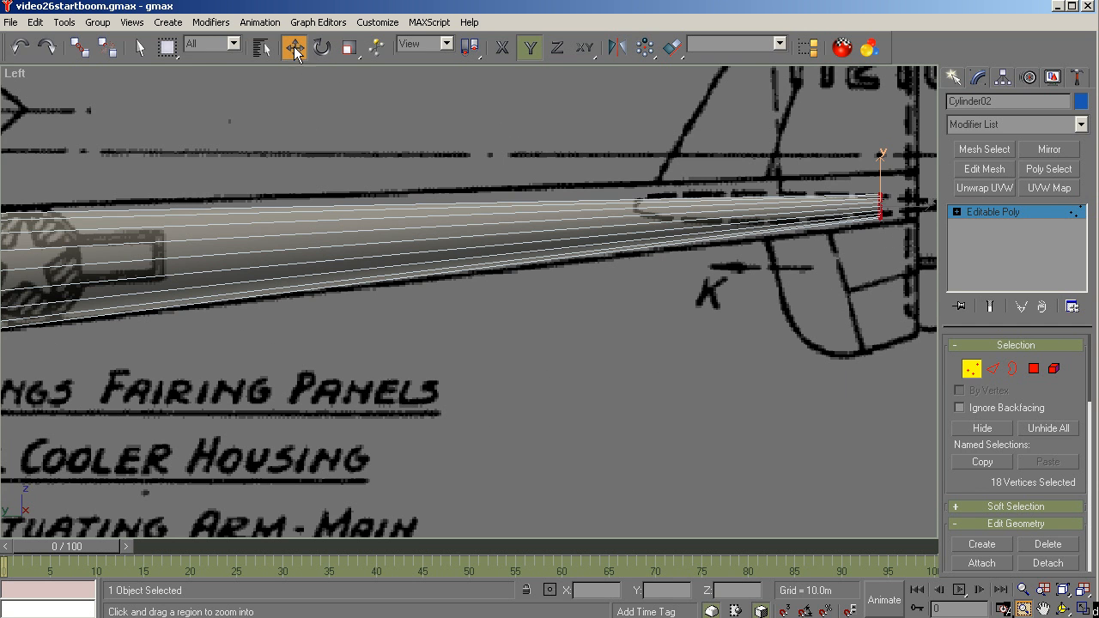
pyautogui.click(295, 49)
pyautogui.moveTo(879, 176)
pyautogui.mouseDown()
pyautogui.moveTo(874, 261)
pyautogui.moveTo(844, 70)
pyautogui.moveTo(868, 174)
pyautogui.mouseUp()
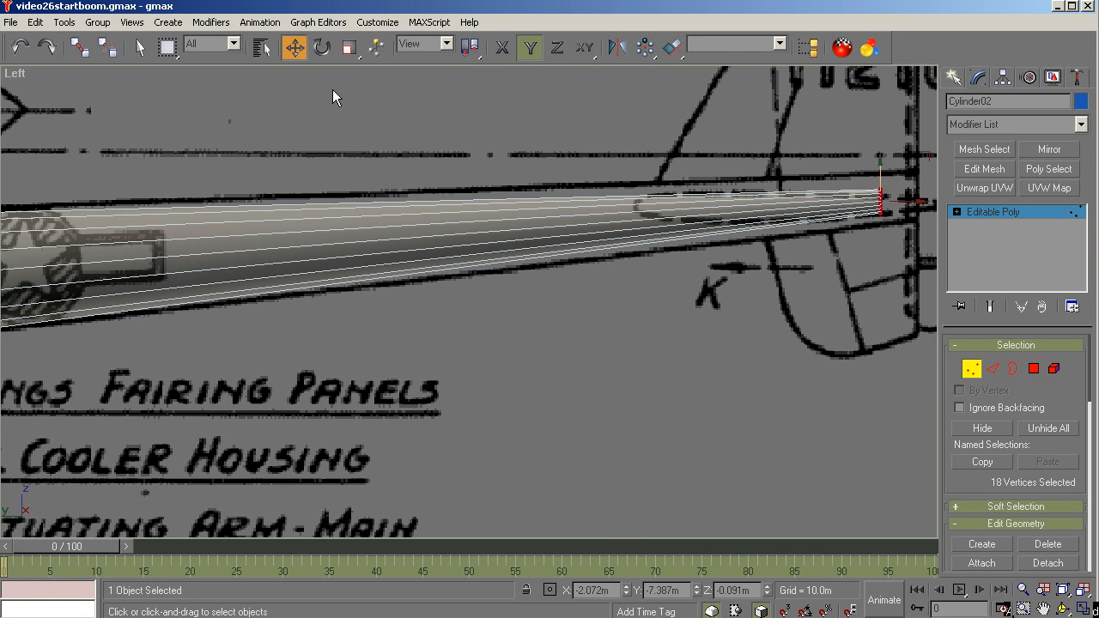
# Step: In the top view, shift the rear ring of vertices along X to about -2.08 m, between the blueprint's boom lines
pyautogui.press('t')
pyautogui.press('z')
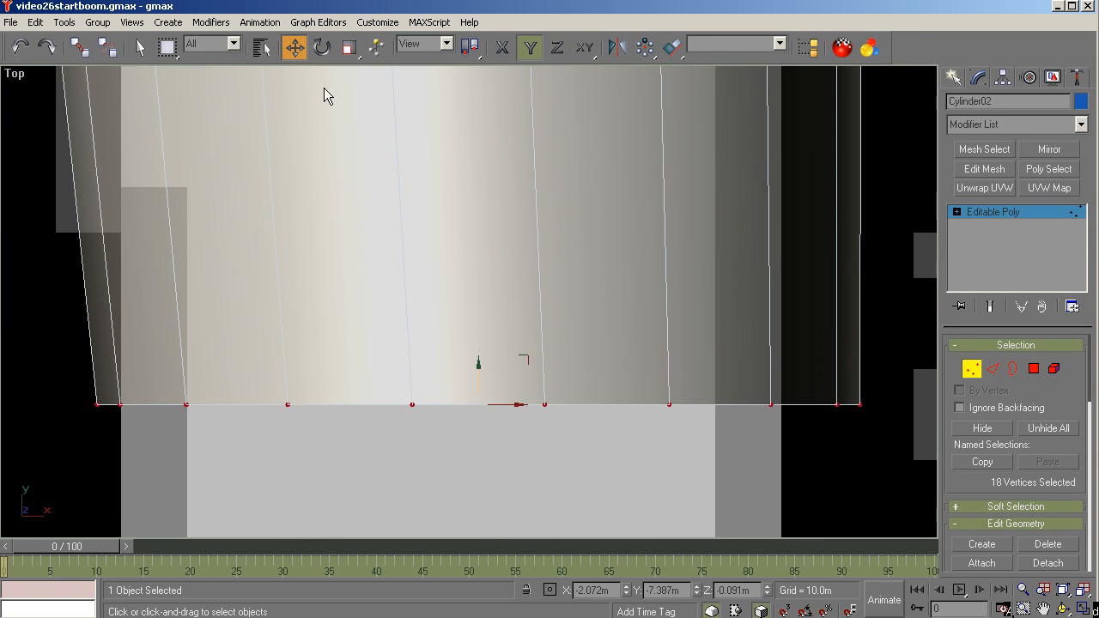
pyautogui.scroll(-10, 489, 171)
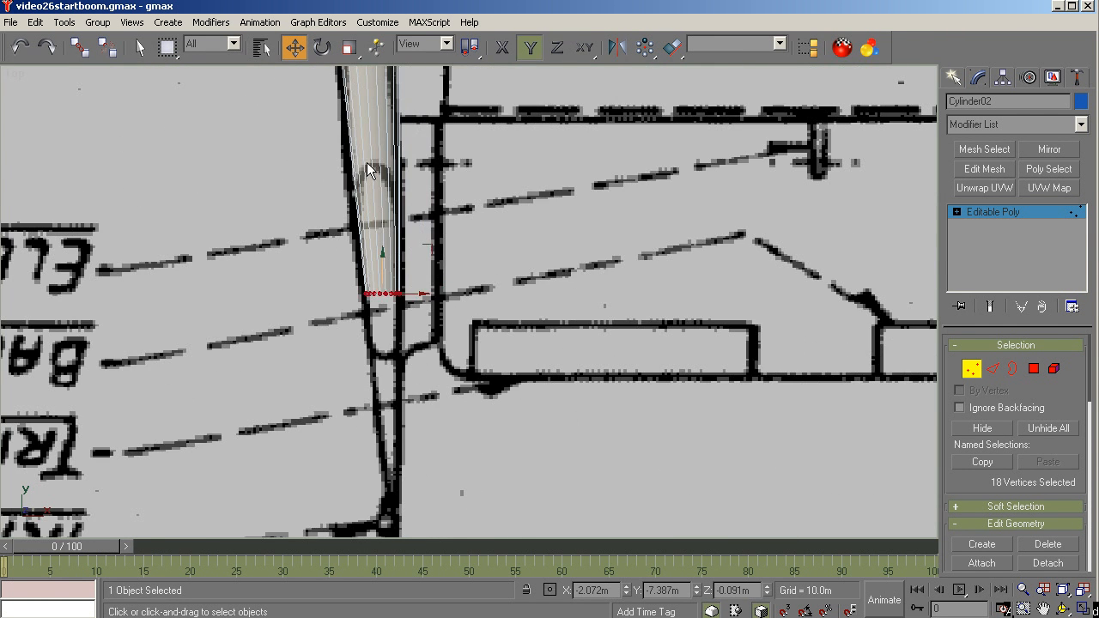
pyautogui.scroll(2, 358, 159)
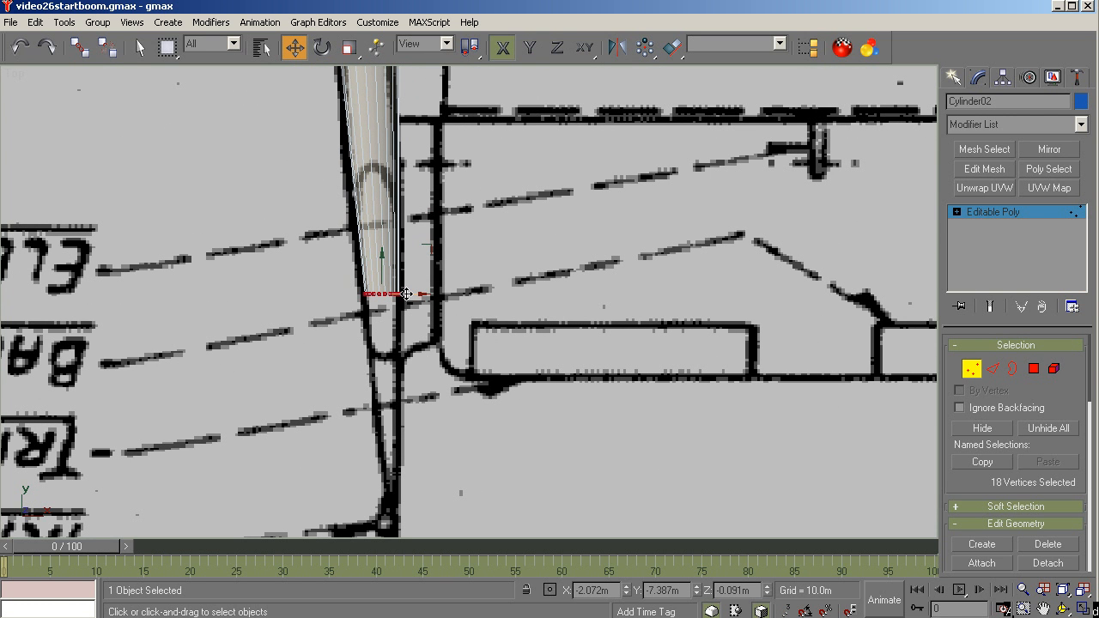
pyautogui.scroll(3, 386, 273)
pyautogui.scroll(2, 385, 269)
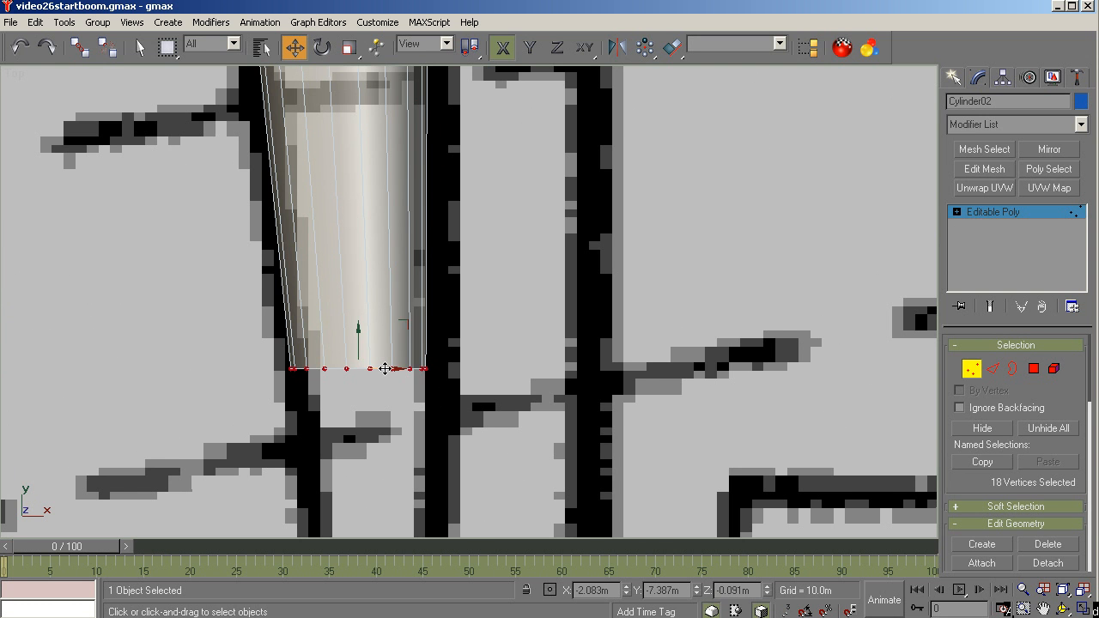
pyautogui.scroll(-3, 425, 352)
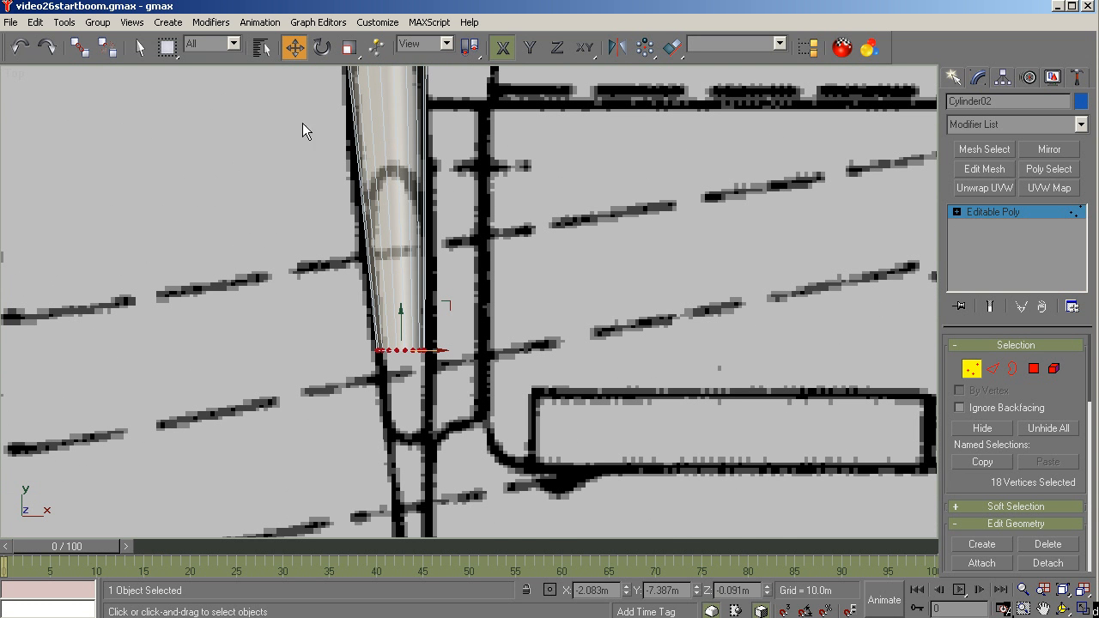
# Step: Scale the rear ring up slightly to fill the boom's width in the top blueprint, and inspect it against the left side blueprint
pyautogui.click(349, 48)
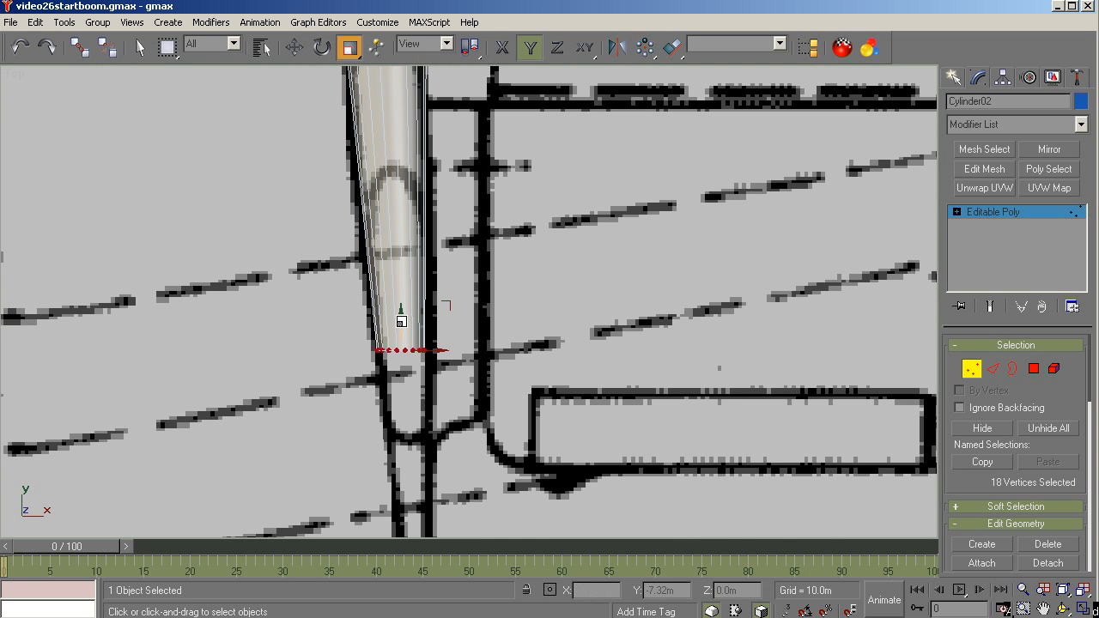
pyautogui.moveTo(400, 320); pyautogui.dragTo(400, 315)
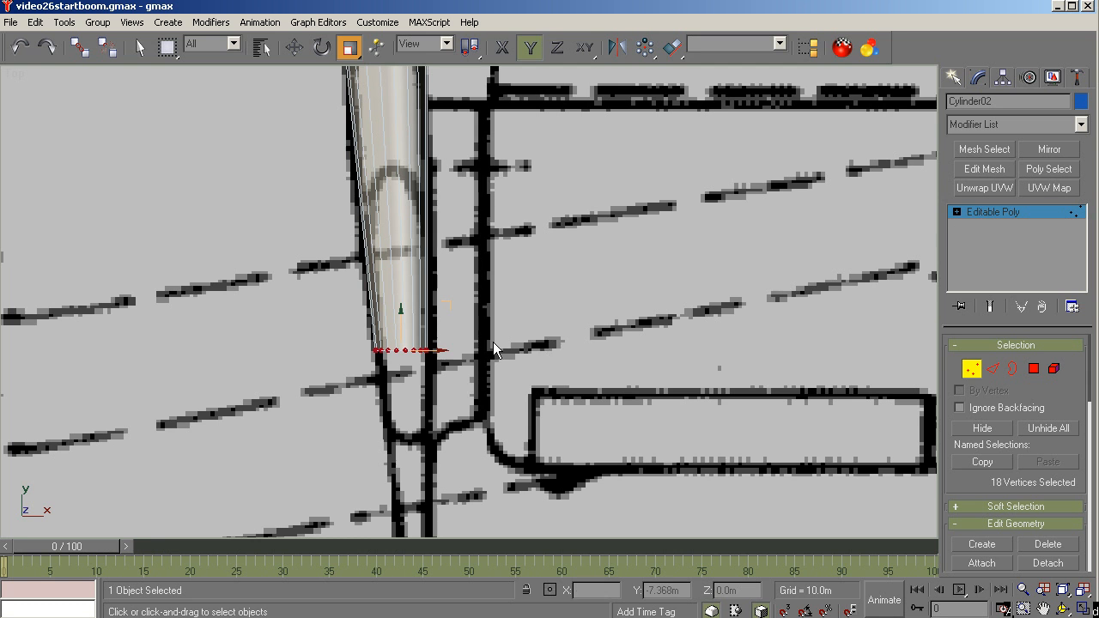
pyautogui.press('r')
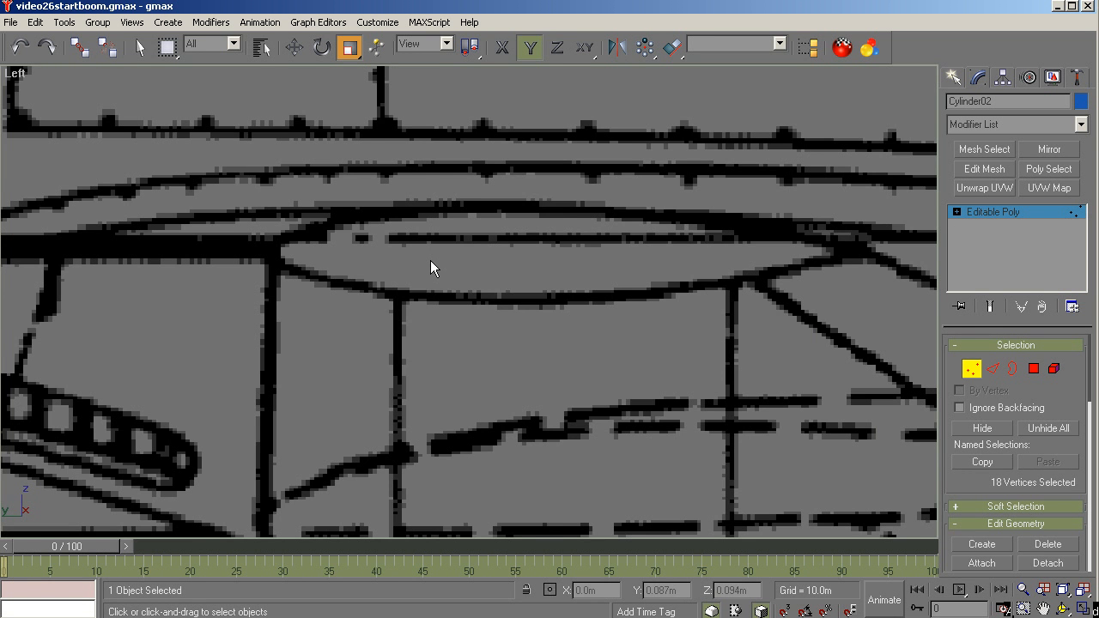
pyautogui.scroll(-5, 405, 302)
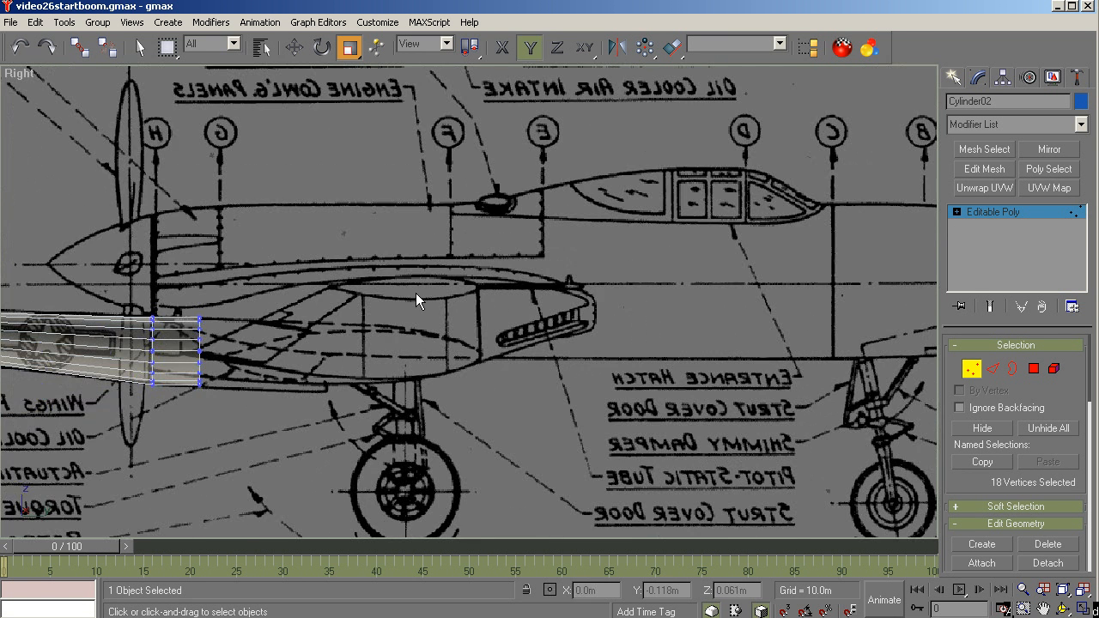
pyautogui.press('l')
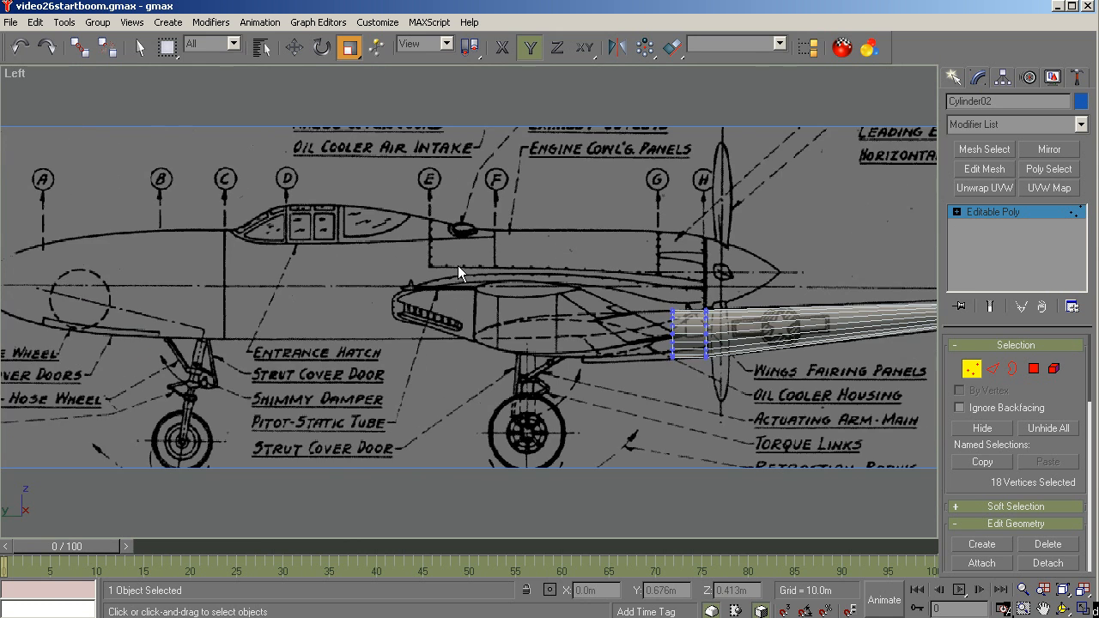
pyautogui.press('z')
pyautogui.scroll(-2, 642, 253)
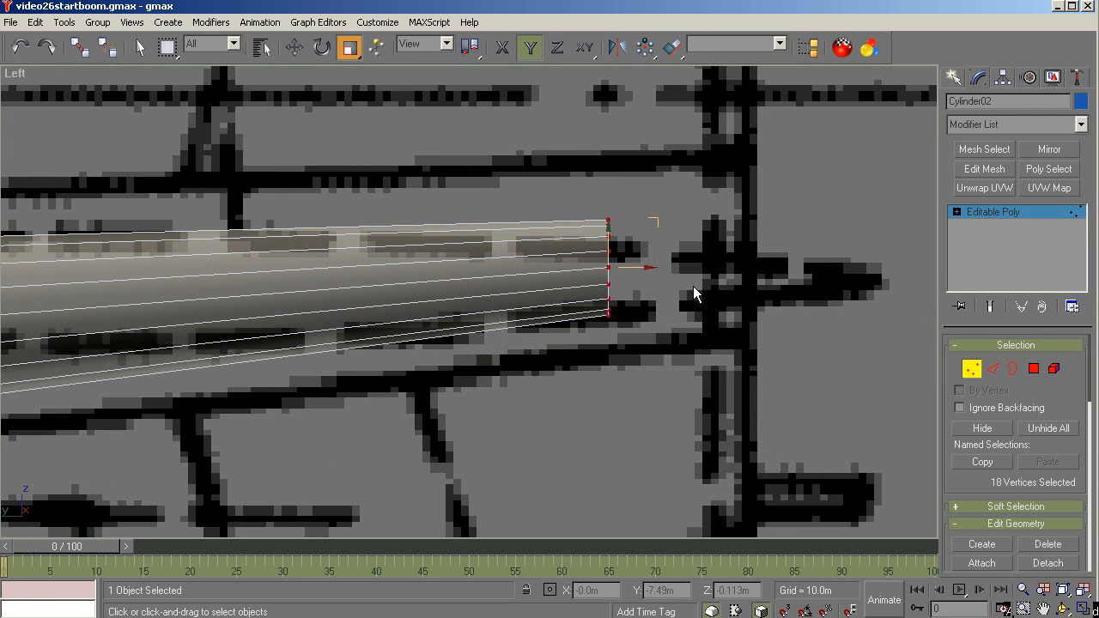
# Step: Move the boom's rear ring of vertices vertically to about -0.079 m in Z, centring it between the side blueprint's boom lines
pyautogui.scroll(-1, 693, 286)
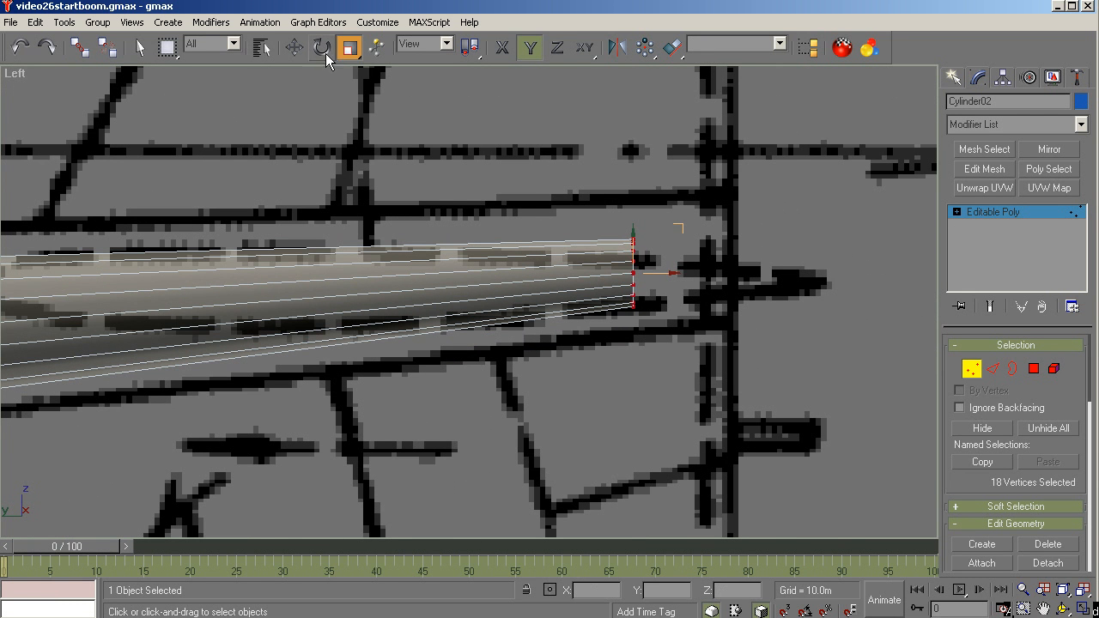
pyautogui.click(294, 48)
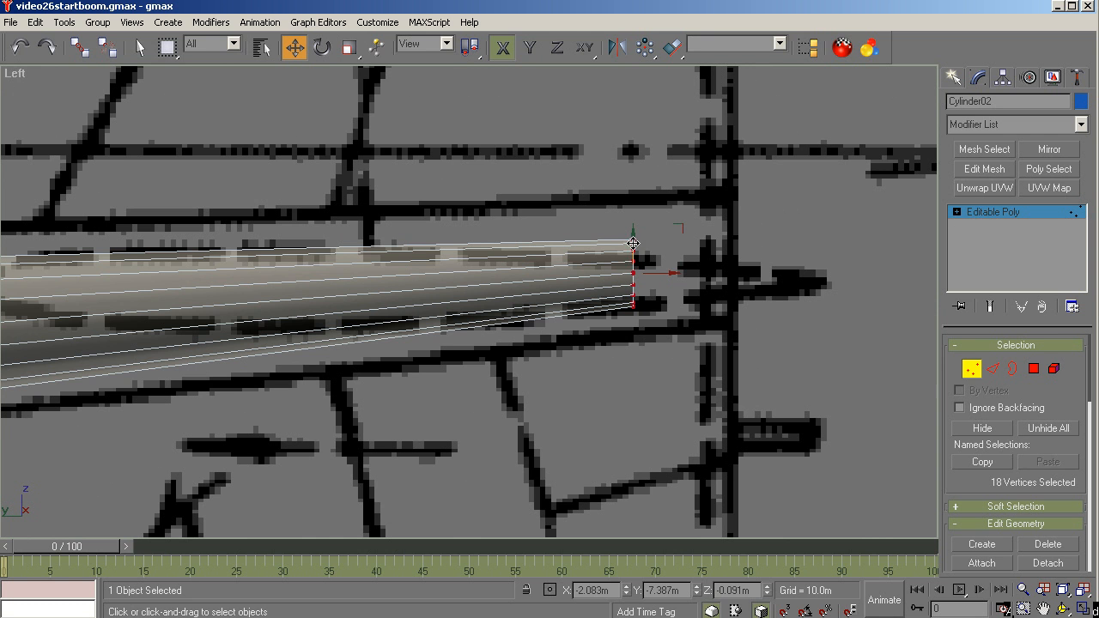
pyautogui.moveTo(626, 260); pyautogui.dragTo(628, 257)
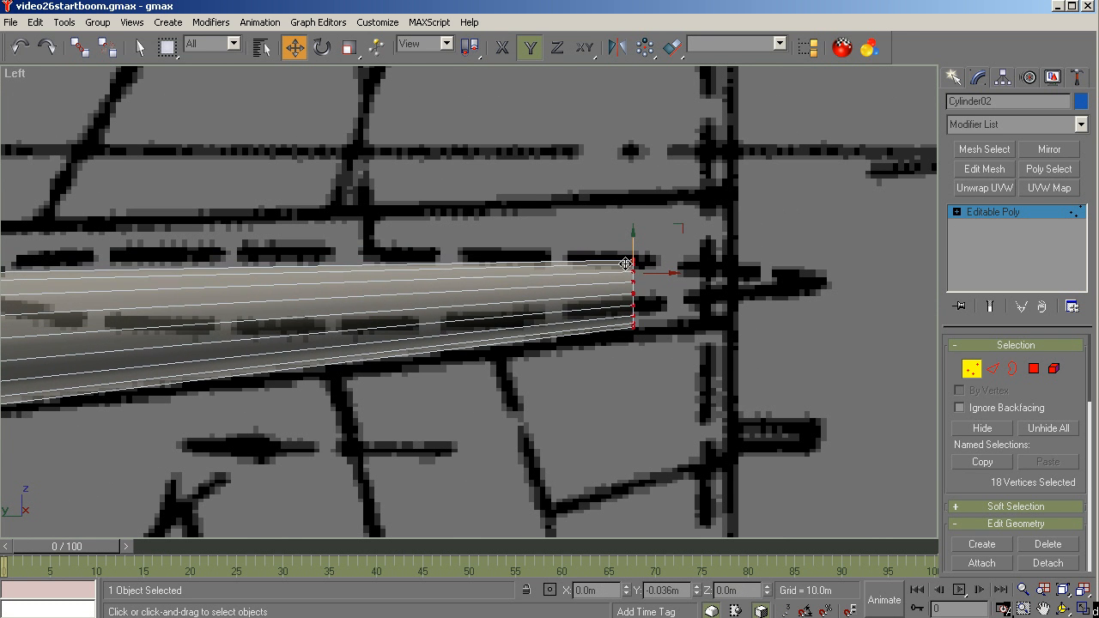
pyautogui.scroll(-3, 760, 276)
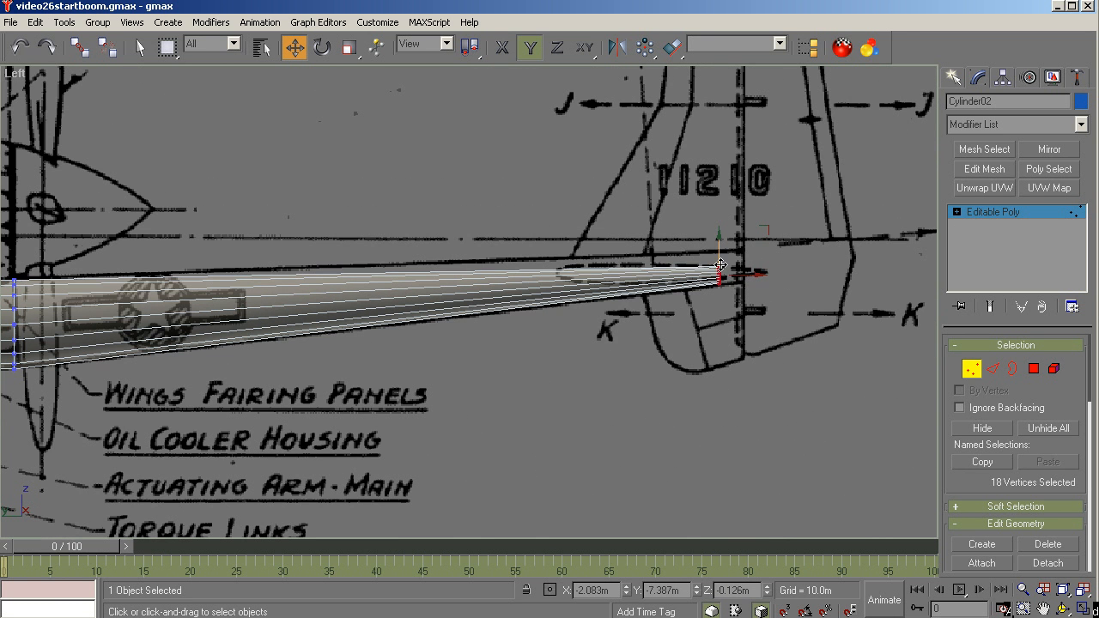
pyautogui.moveTo(719, 262)
pyautogui.mouseDown()
pyautogui.moveTo(720, 298)
pyautogui.moveTo(720, 255)
pyautogui.mouseUp()
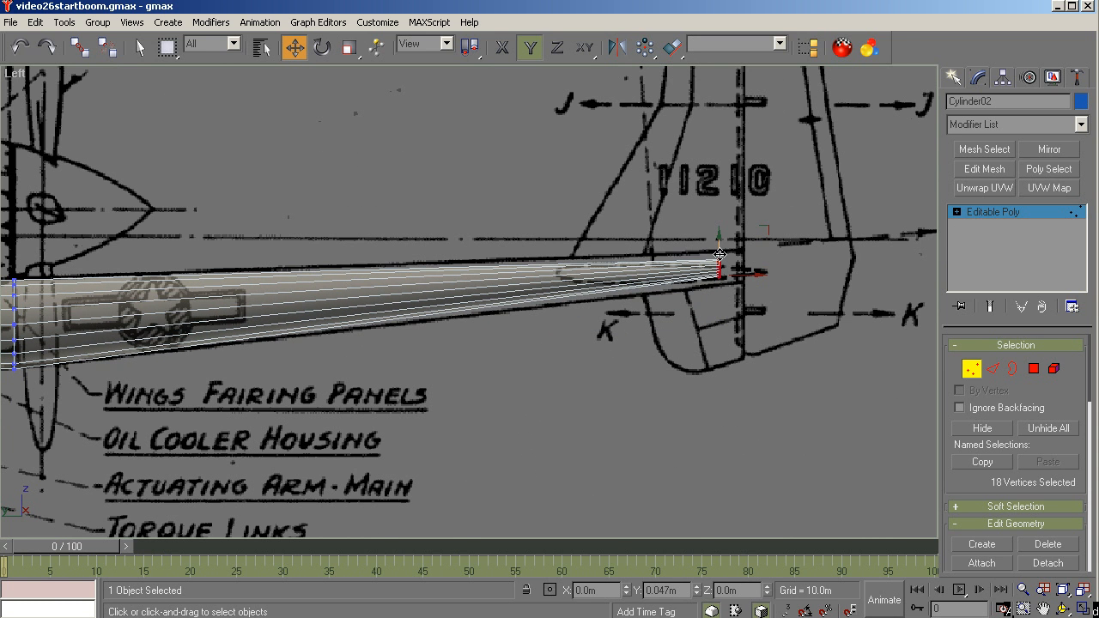
pyautogui.scroll(5, 697, 262)
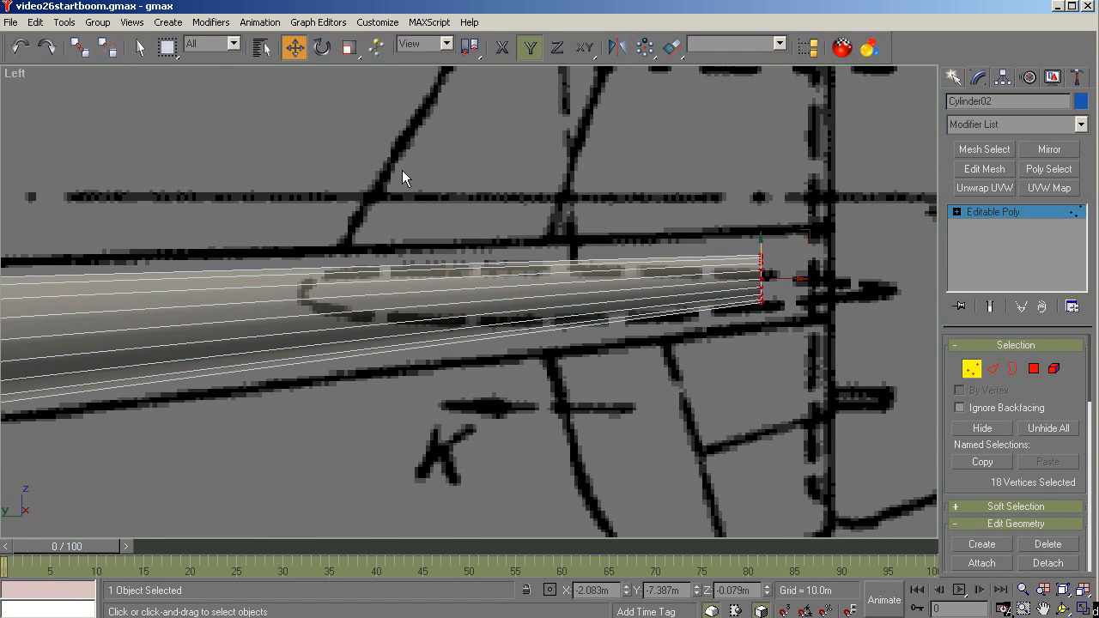
# Step: Stretch the rear ring vertically with non-uniform scale along Y to fill the boom's depth in the side blueprint
pyautogui.moveTo(350, 52); pyautogui.dragTo(352, 103)
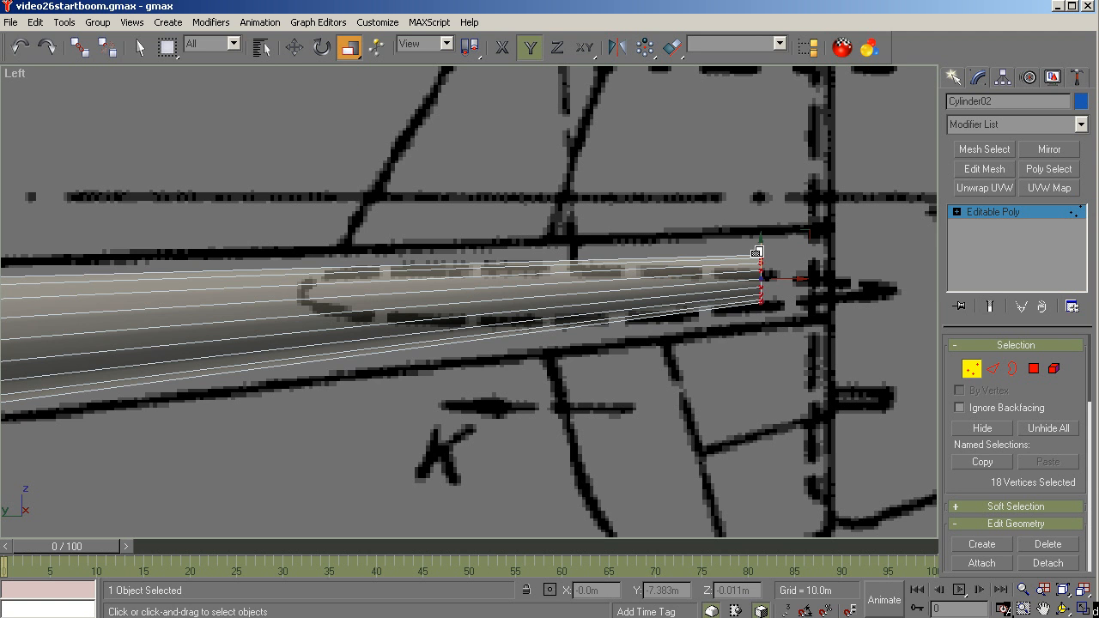
pyautogui.moveTo(757, 252); pyautogui.dragTo(752, 169)
pyautogui.scroll(-5, 887, 219)
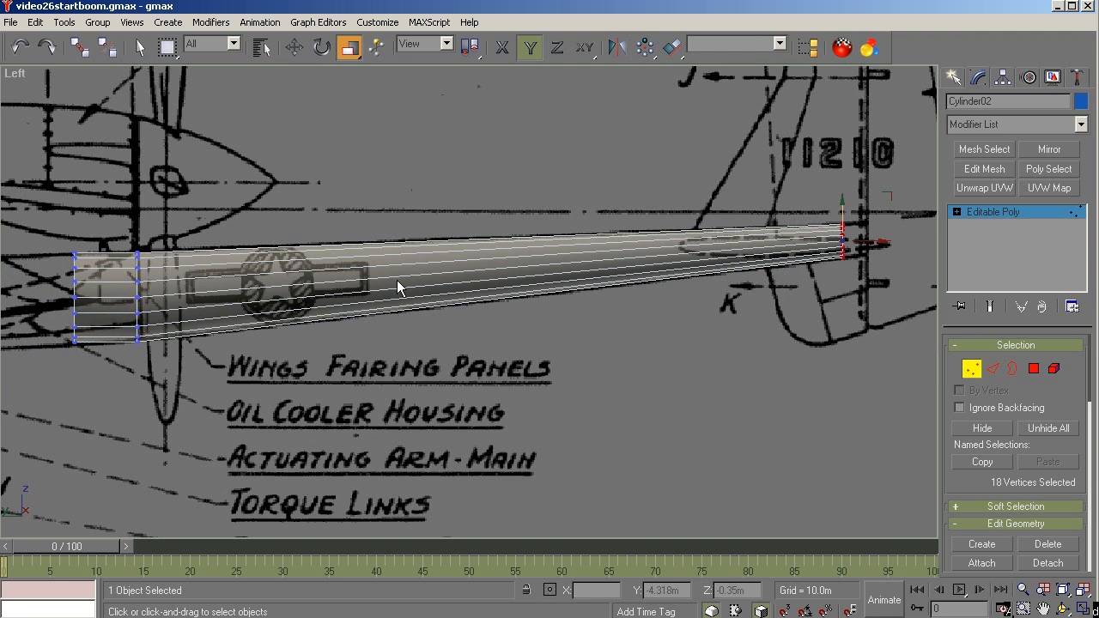
pyautogui.scroll(-2, 659, 380)
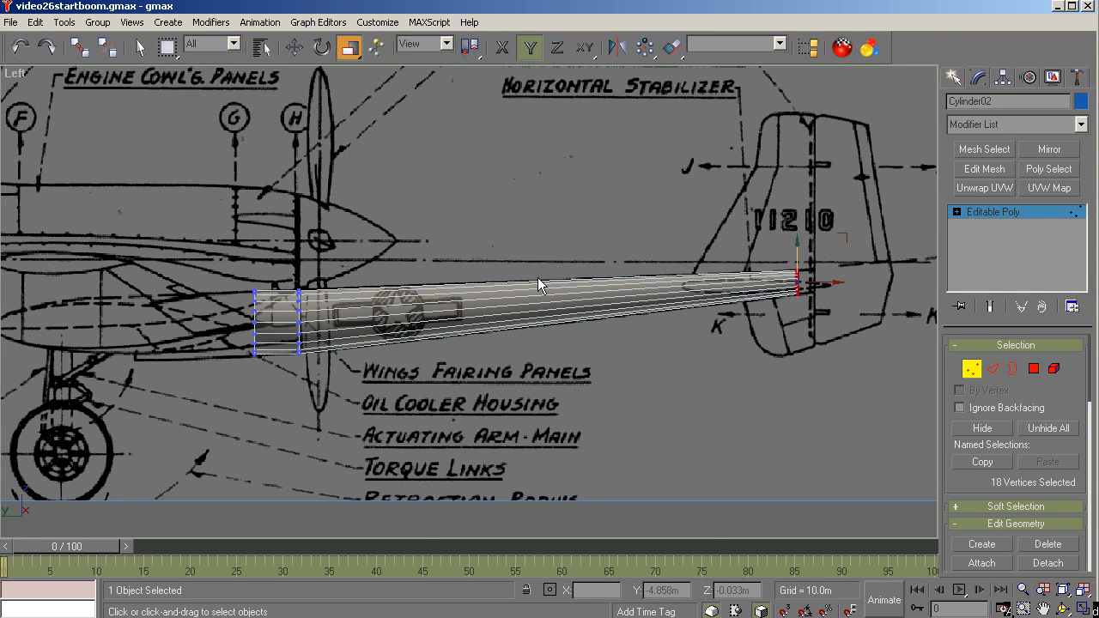
# Step: Inspect the boom's alignment with the top blueprint from its rear end forward to the wing nacelle
pyautogui.press('t')
pyautogui.scroll(-8, 537, 277)
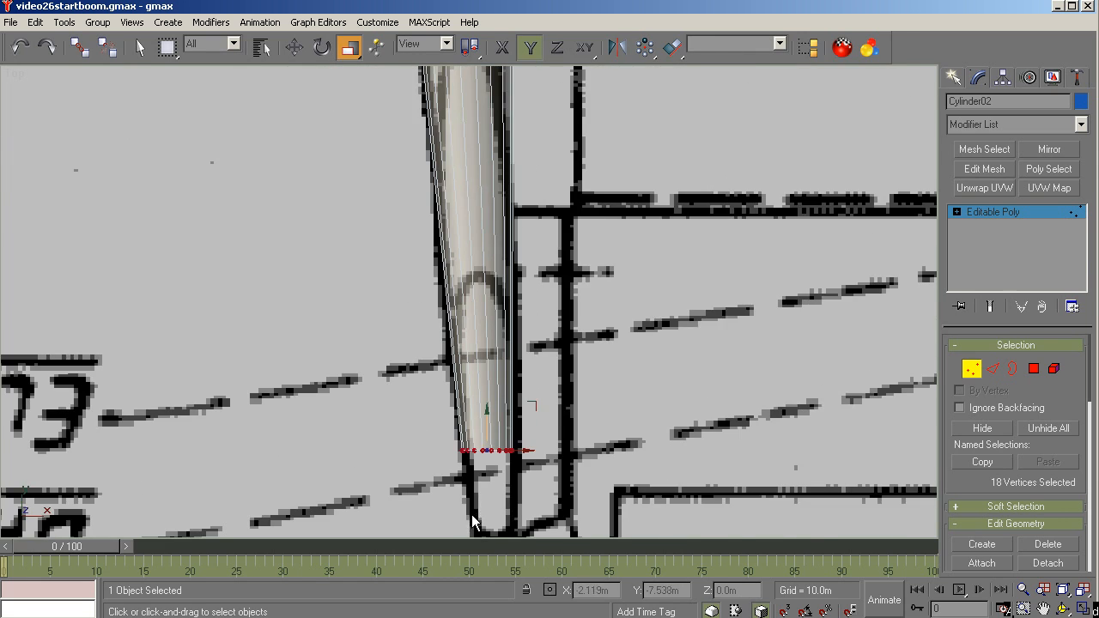
pyautogui.scroll(-6, 500, 506)
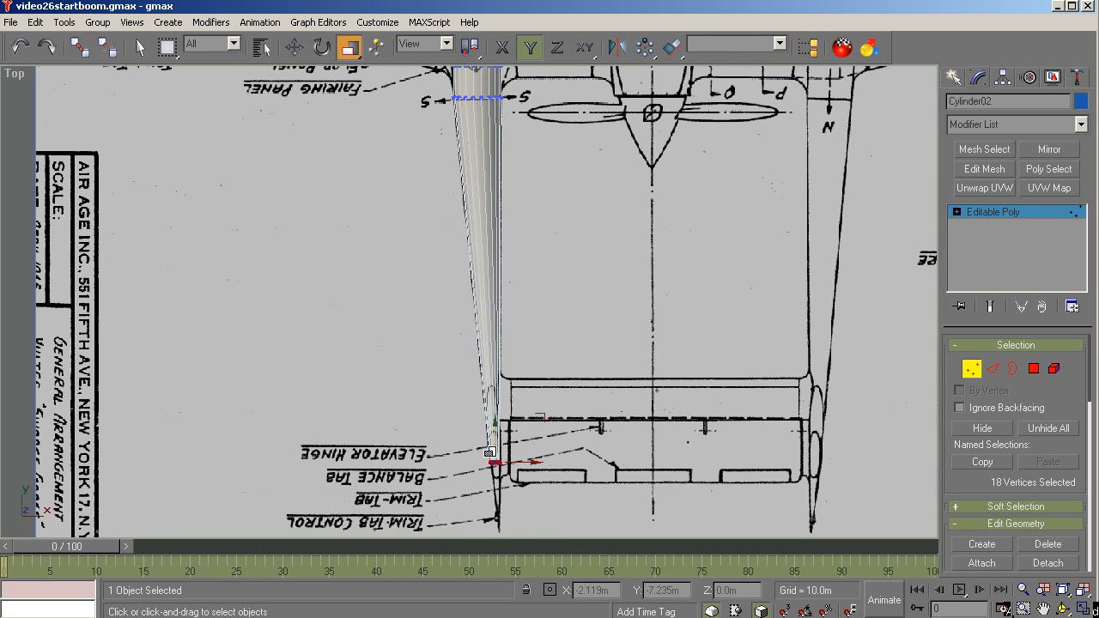
pyautogui.scroll(4, 483, 213)
pyautogui.scroll(-6, 484, 213)
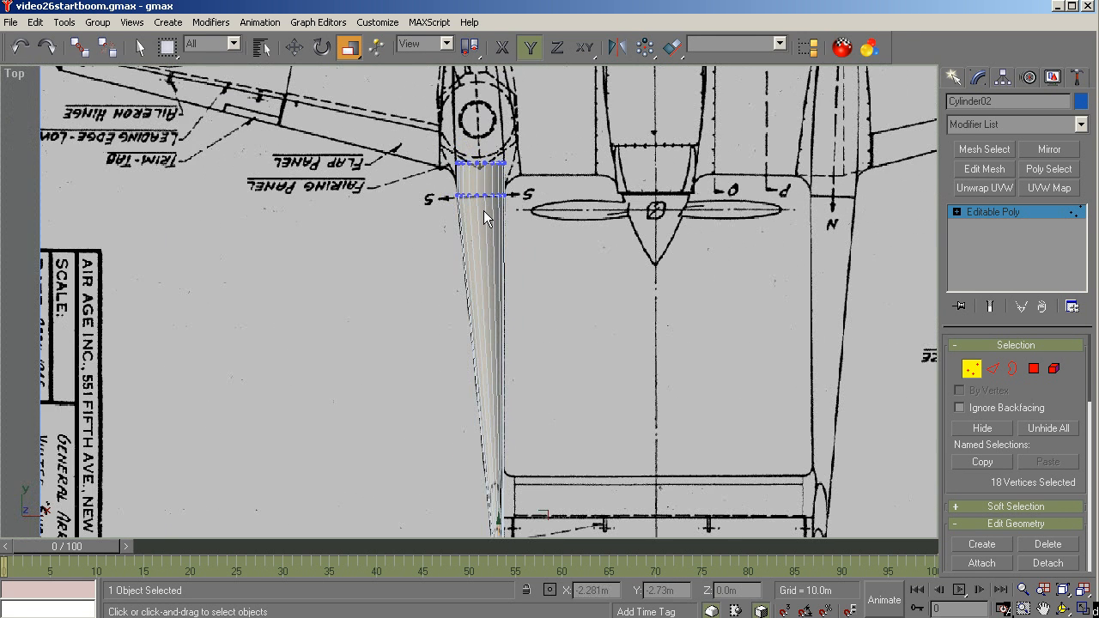
pyautogui.scroll(5, 497, 137)
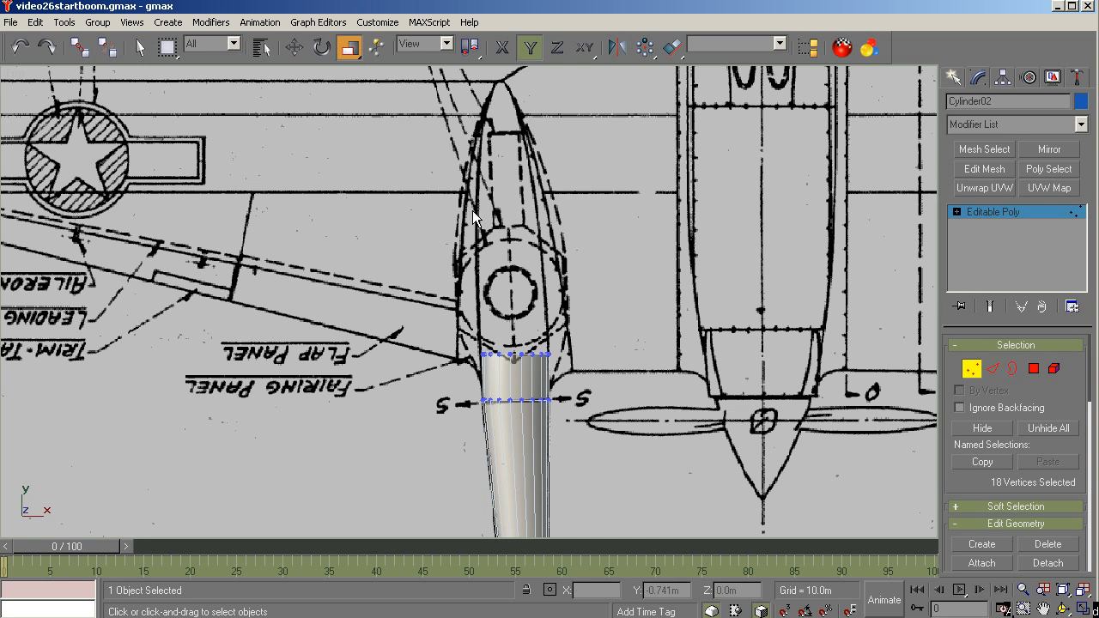
# Step: Select only the polygon that caps the boom's front end, leaving the surrounding side polygons unselected
pyautogui.click(1034, 367)
pyautogui.press('w')
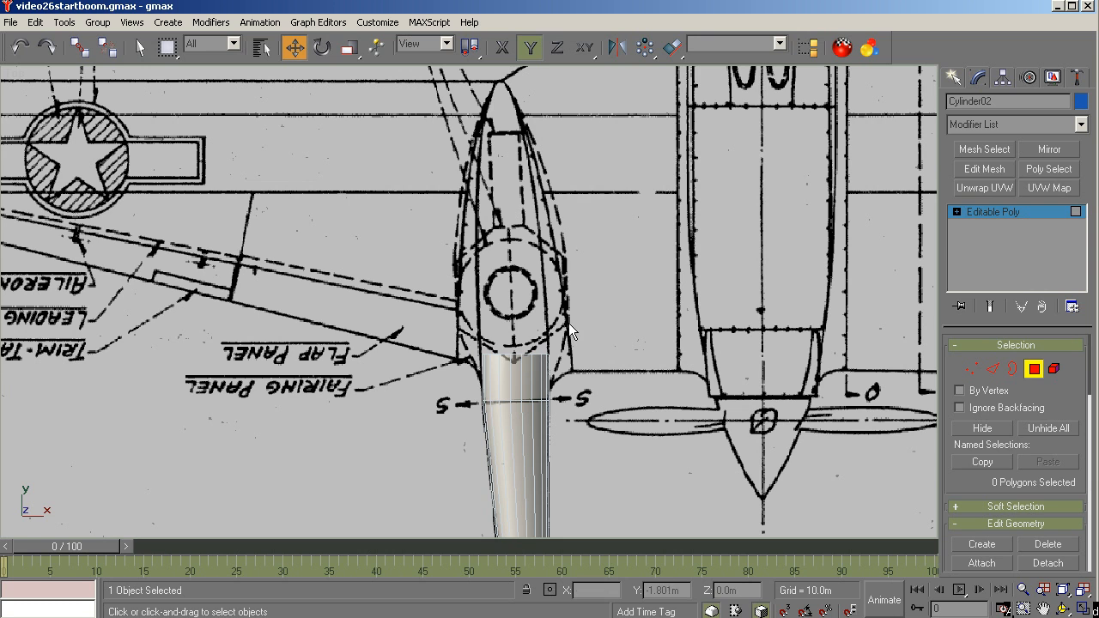
pyautogui.moveTo(572, 318); pyautogui.dragTo(466, 374)
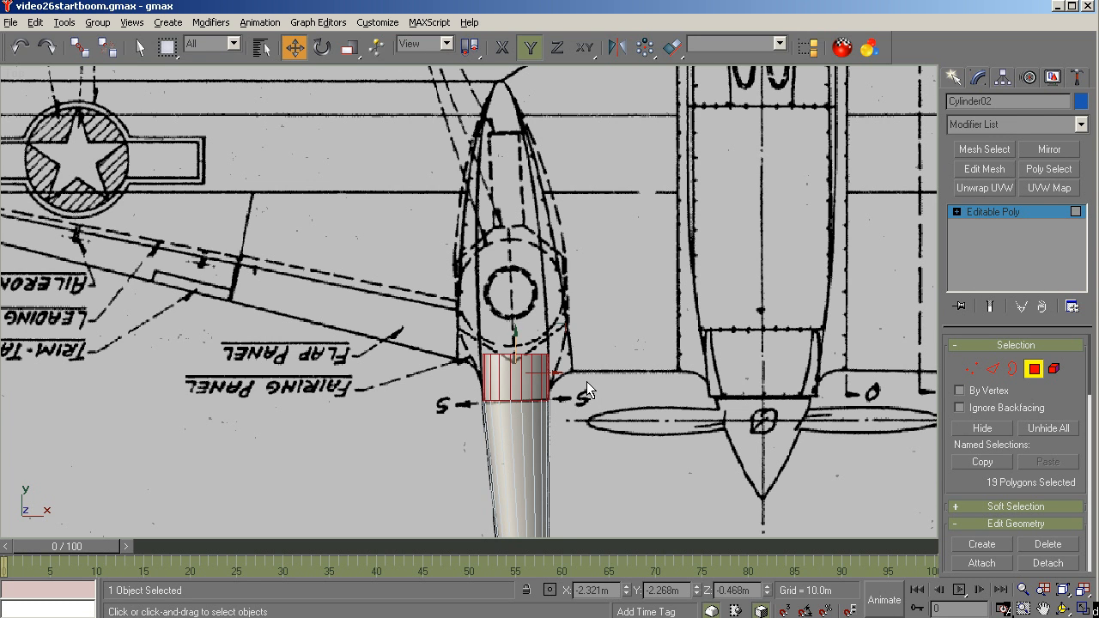
pyautogui.click(530, 409)
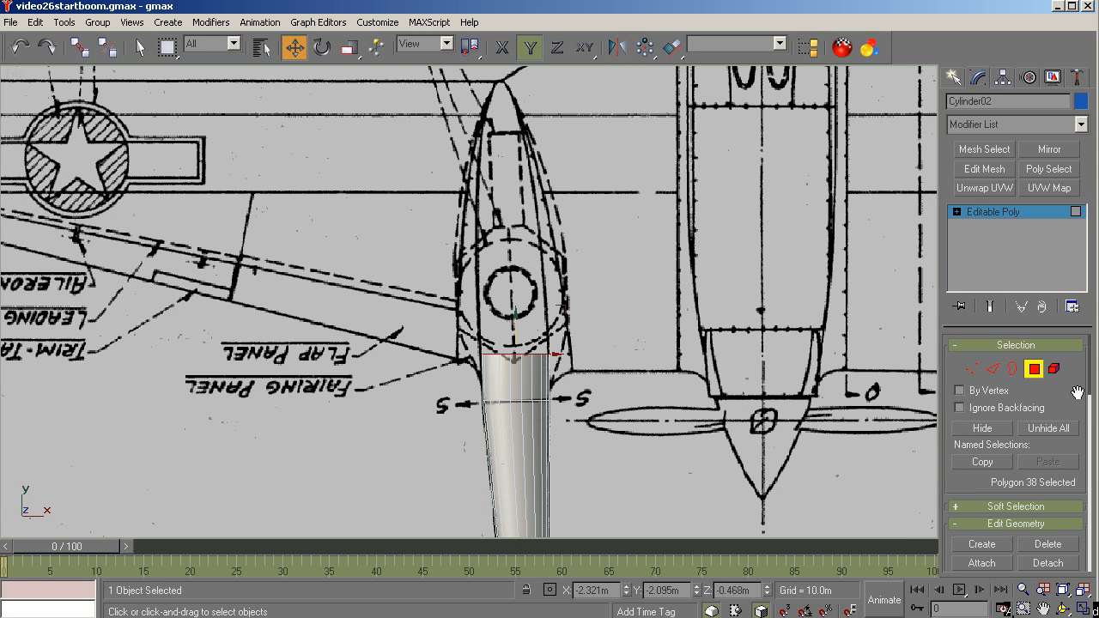
# Step: Extrude the front cap forward through the nacelle in seven successive segments, ending at about 0.025 m in Y
pyautogui.moveTo(1091, 395); pyautogui.dragTo(1090, 425)
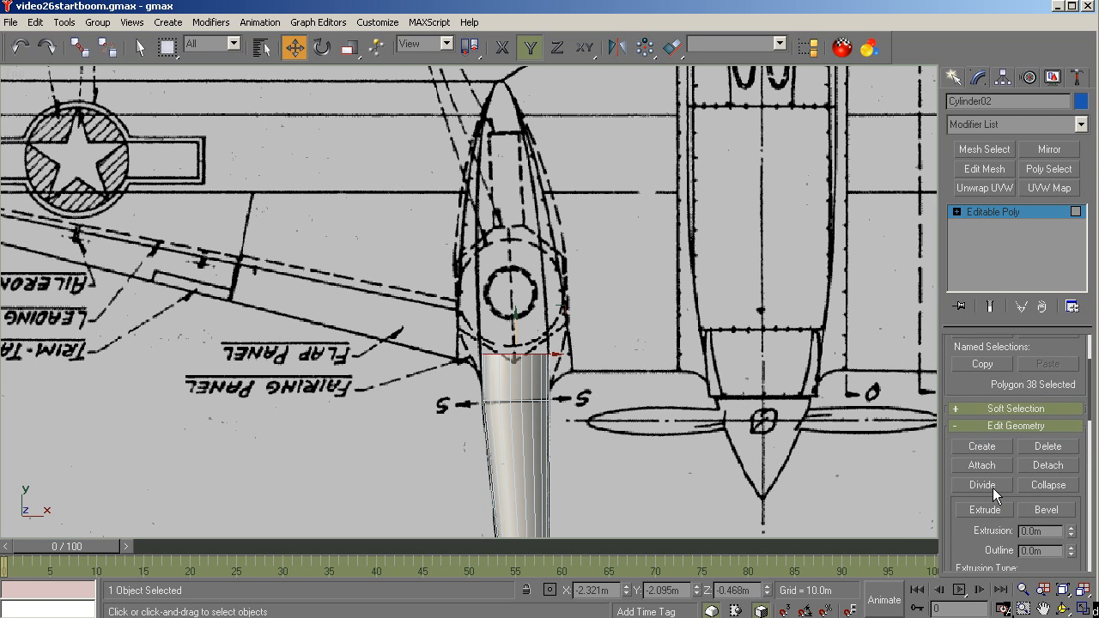
pyautogui.click(985, 510)
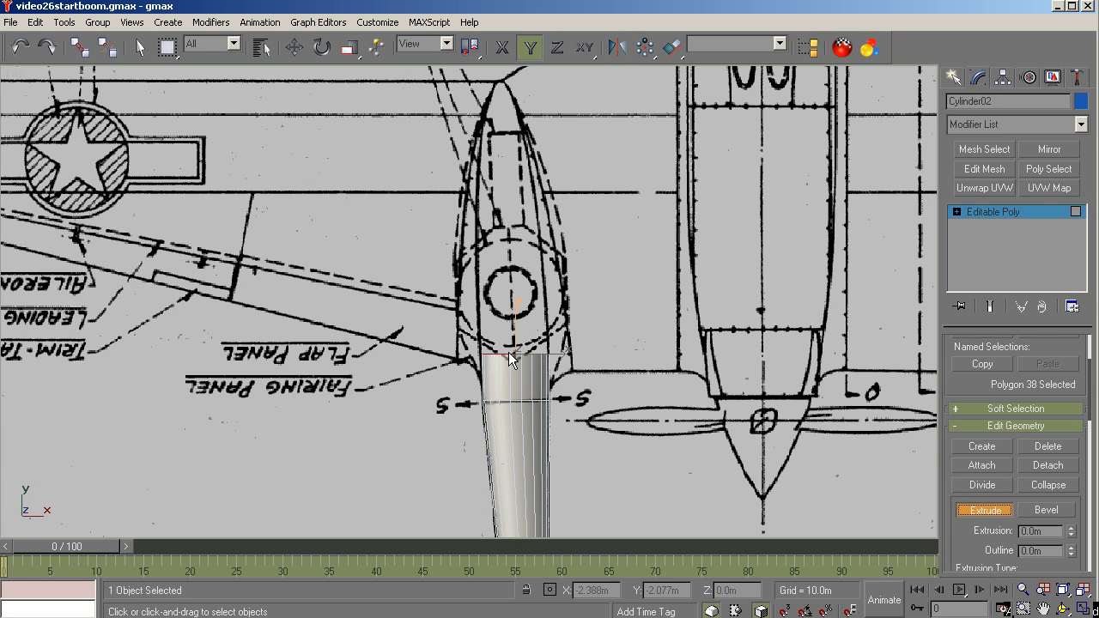
pyautogui.moveTo(509, 353); pyautogui.dragTo(503, 323)
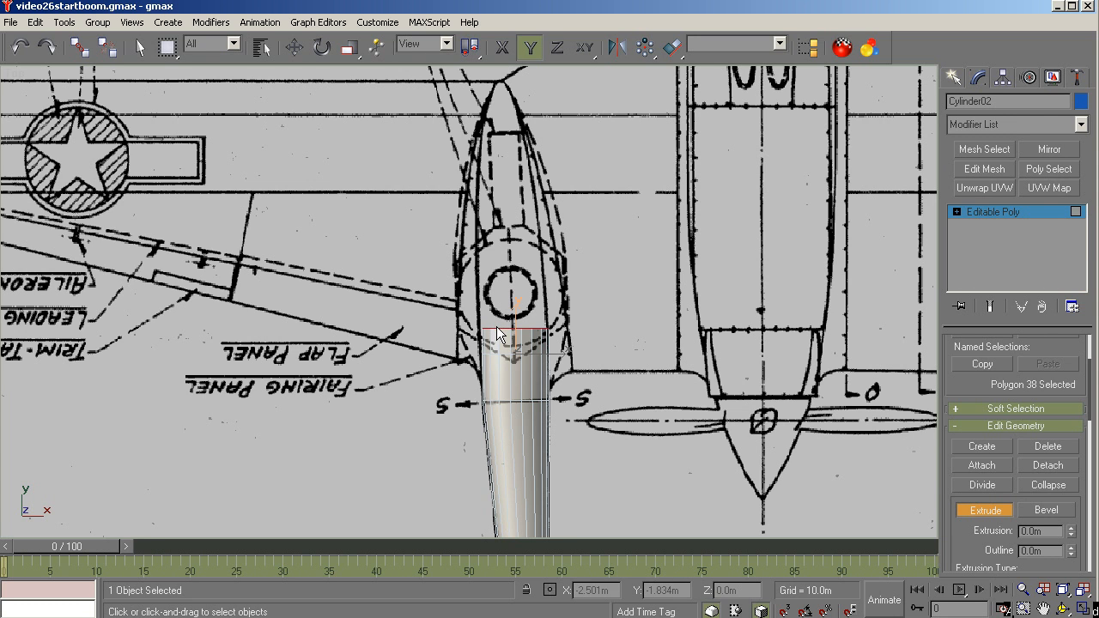
pyautogui.moveTo(498, 336); pyautogui.dragTo(500, 221)
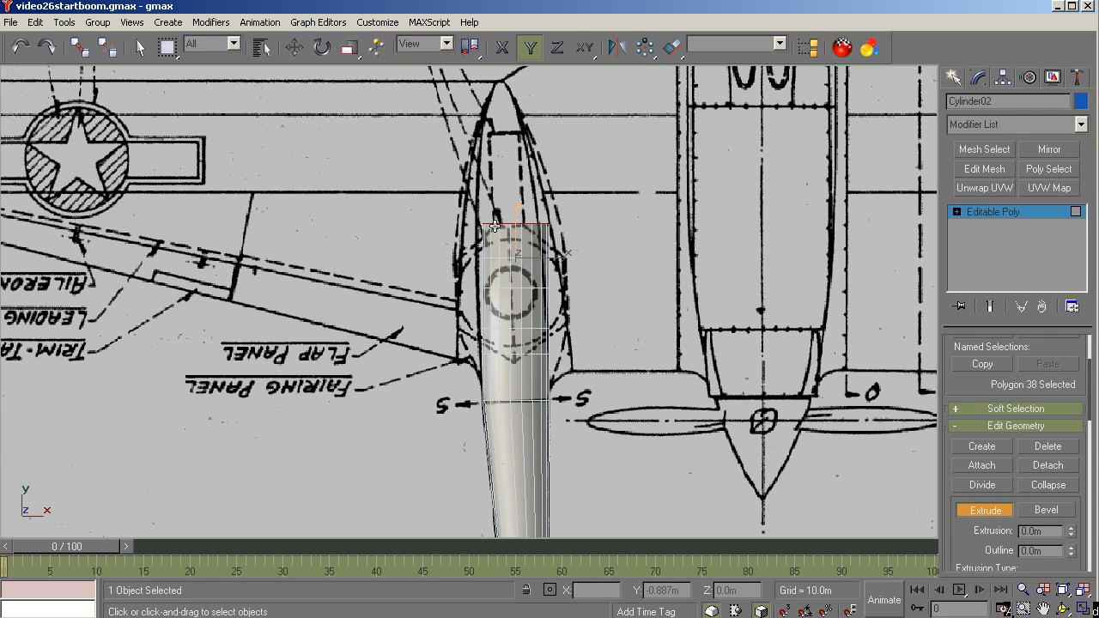
pyautogui.moveTo(496, 224); pyautogui.dragTo(498, 202)
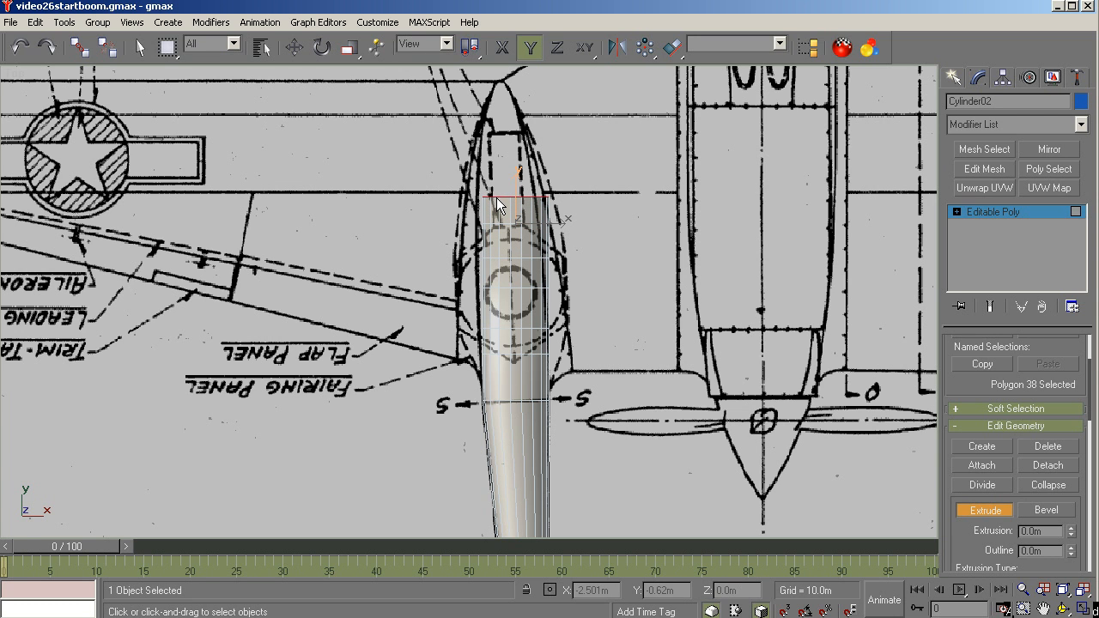
pyautogui.moveTo(497, 195); pyautogui.dragTo(496, 184)
pyautogui.moveTo(495, 172); pyautogui.dragTo(495, 132)
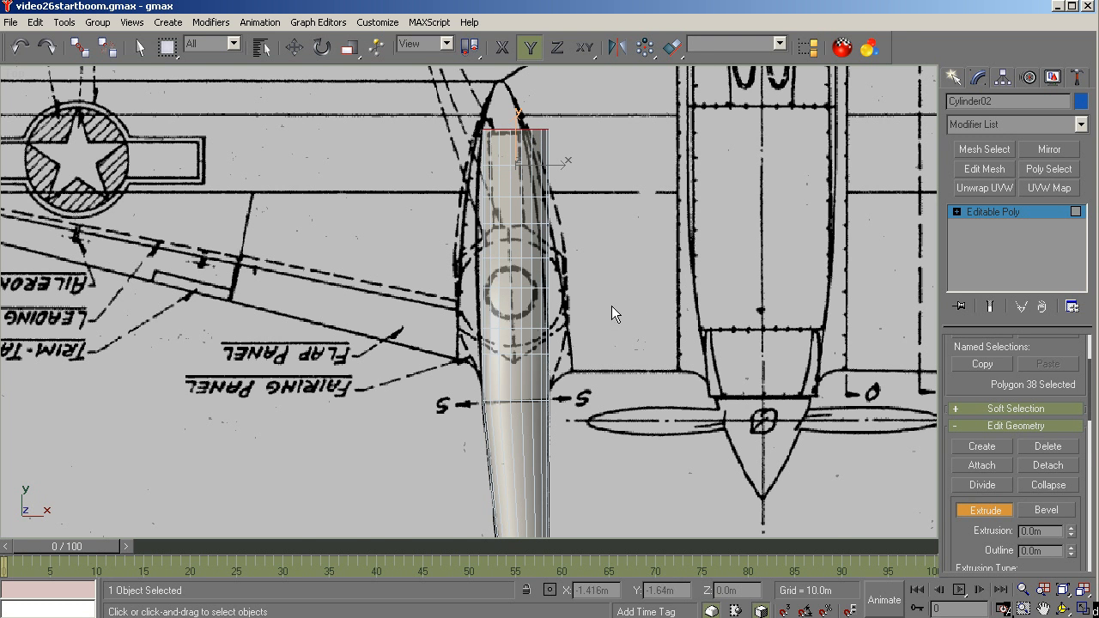
pyautogui.scroll(4, 588, 276)
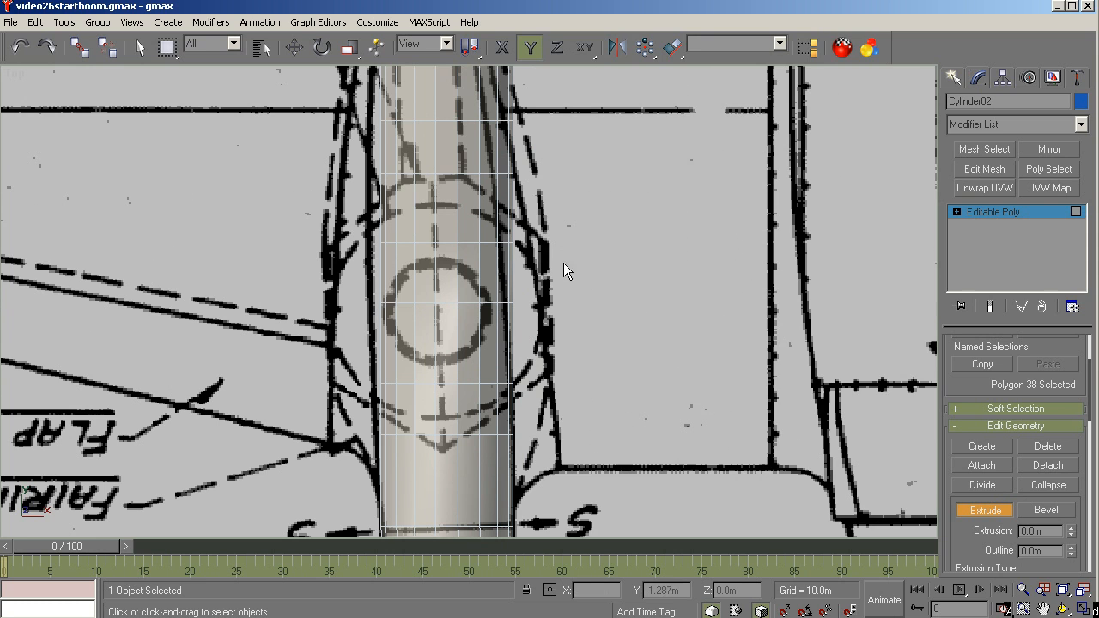
pyautogui.click(985, 512)
# Step: Select the vertices of the front eight rings and shift them about -0.028 m along X to follow the nacelle's centreline
pyautogui.click(956, 211)
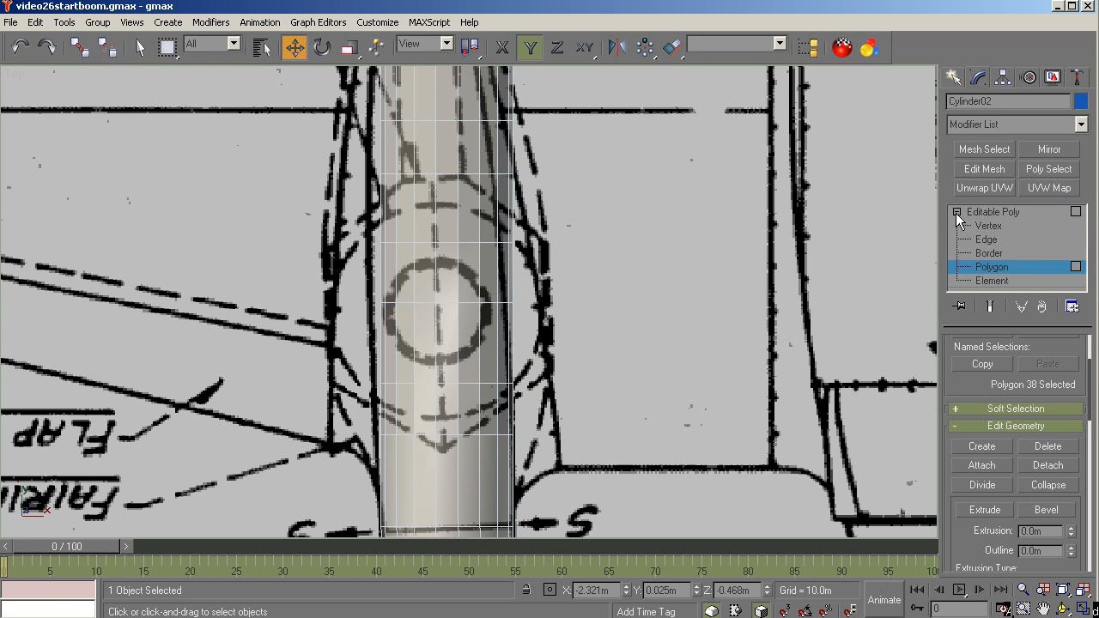
pyautogui.click(987, 226)
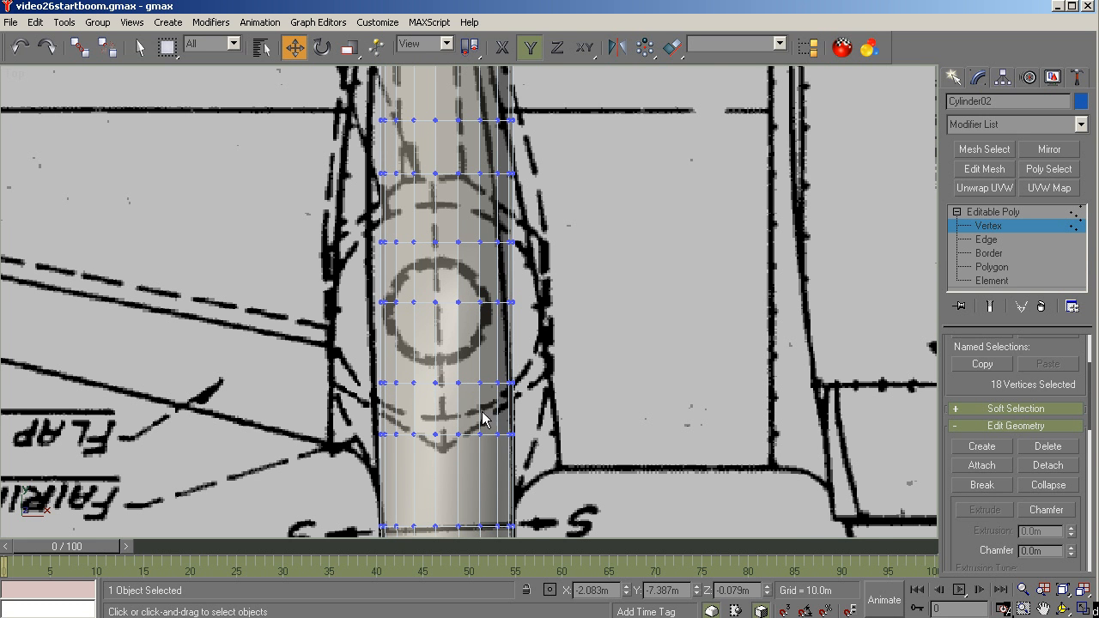
pyautogui.scroll(-6, 582, 339)
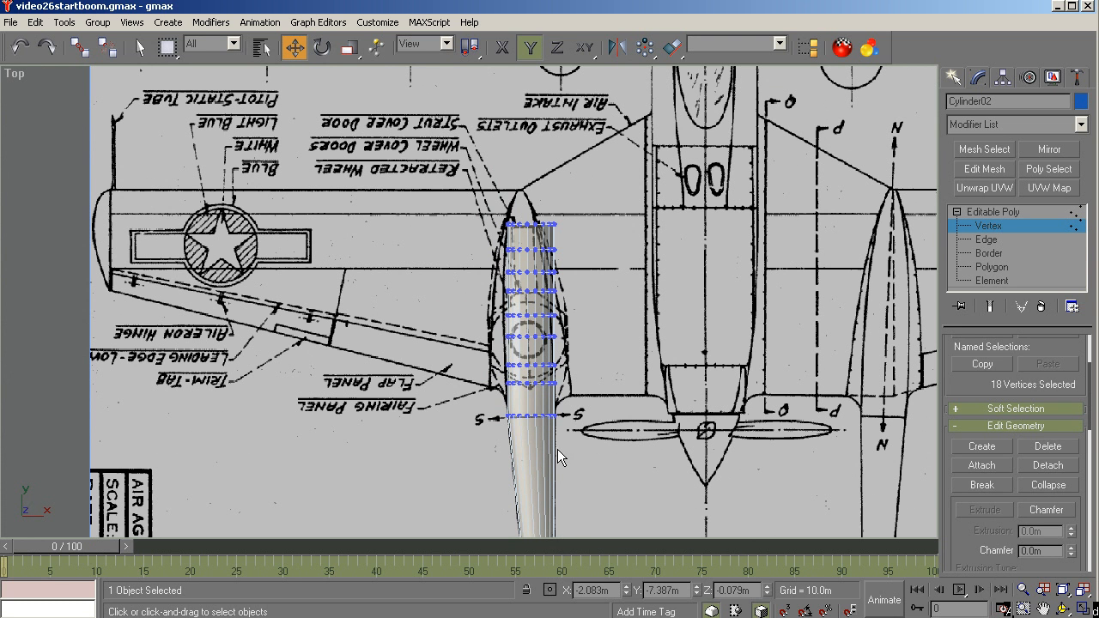
pyautogui.scroll(4, 613, 321)
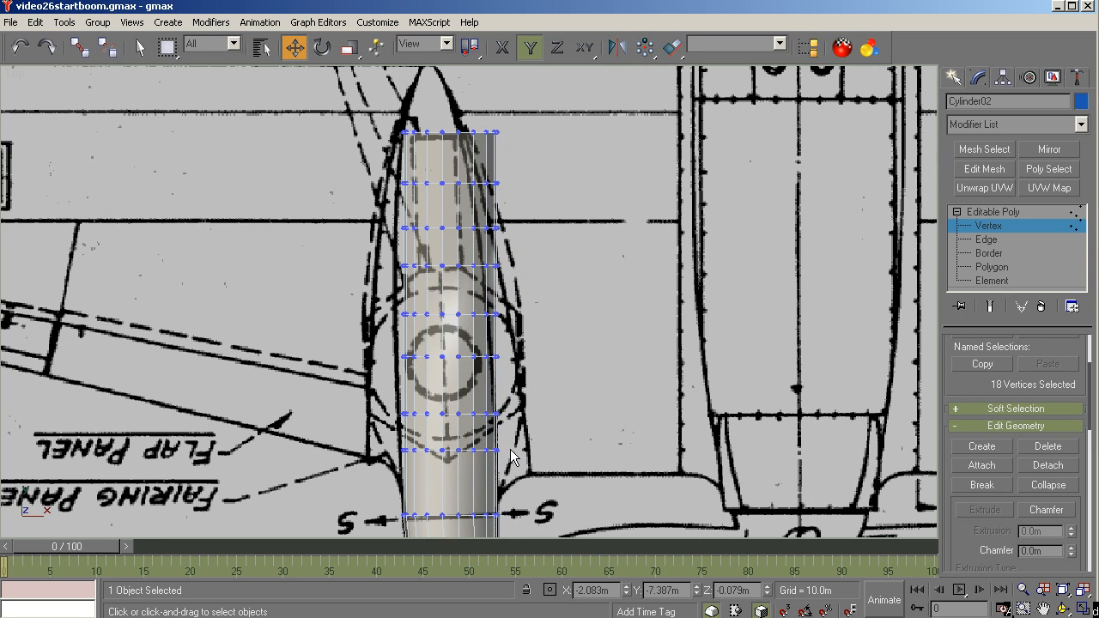
pyautogui.moveTo(536, 92); pyautogui.dragTo(348, 466)
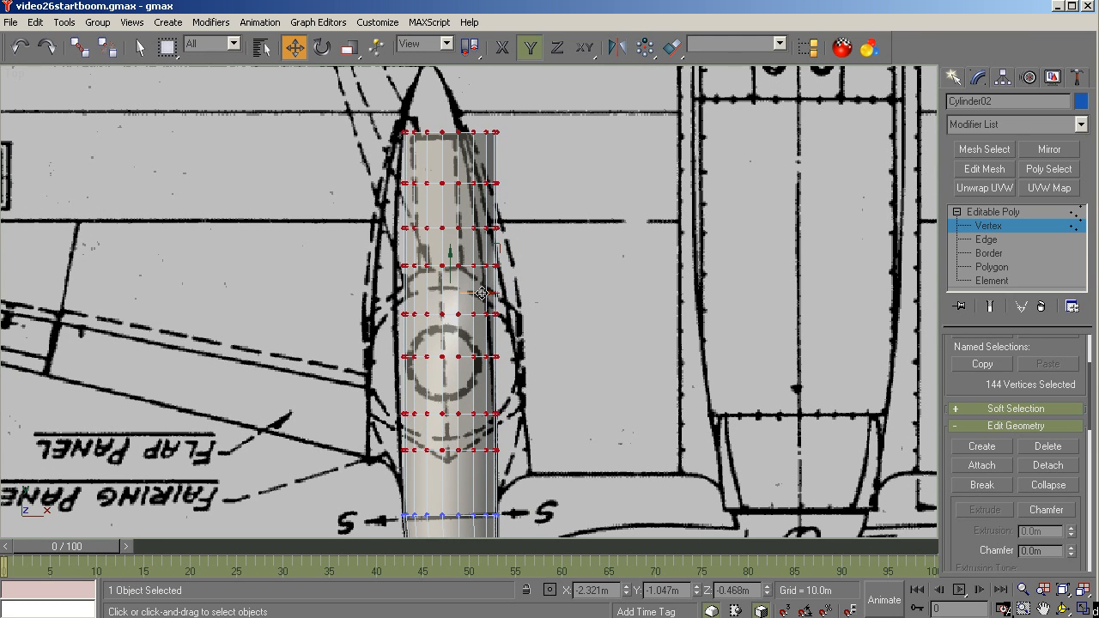
pyautogui.moveTo(480, 292); pyautogui.dragTo(478, 295)
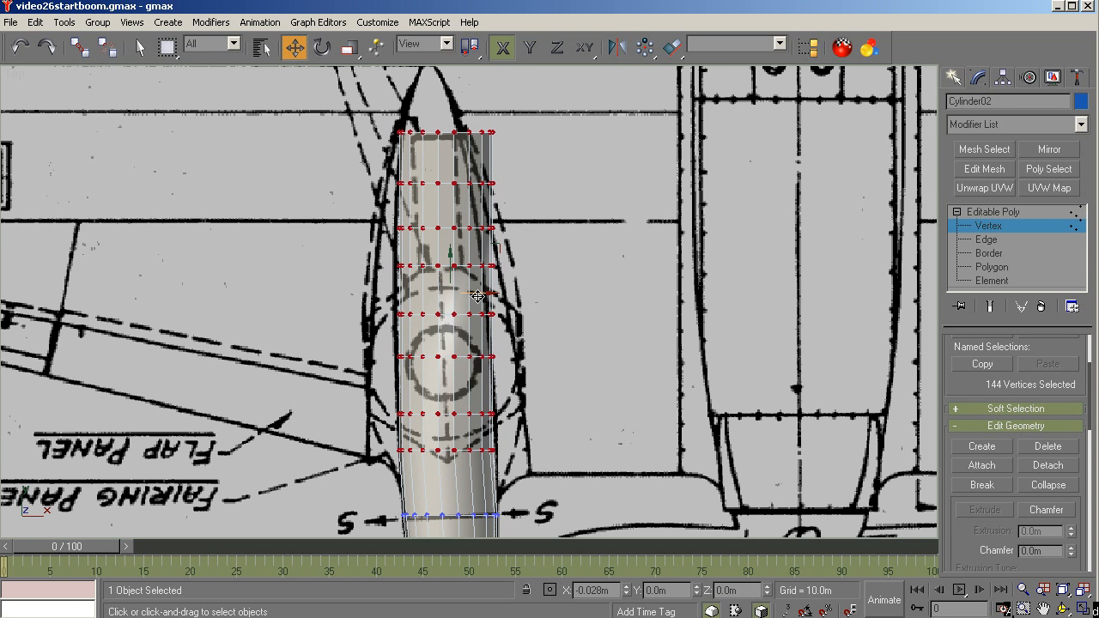
# Step: Narrow the selection to the front six rings of vertices and shift them along X to about -2.366 m
pyautogui.moveTo(518, 105); pyautogui.dragTo(358, 432)
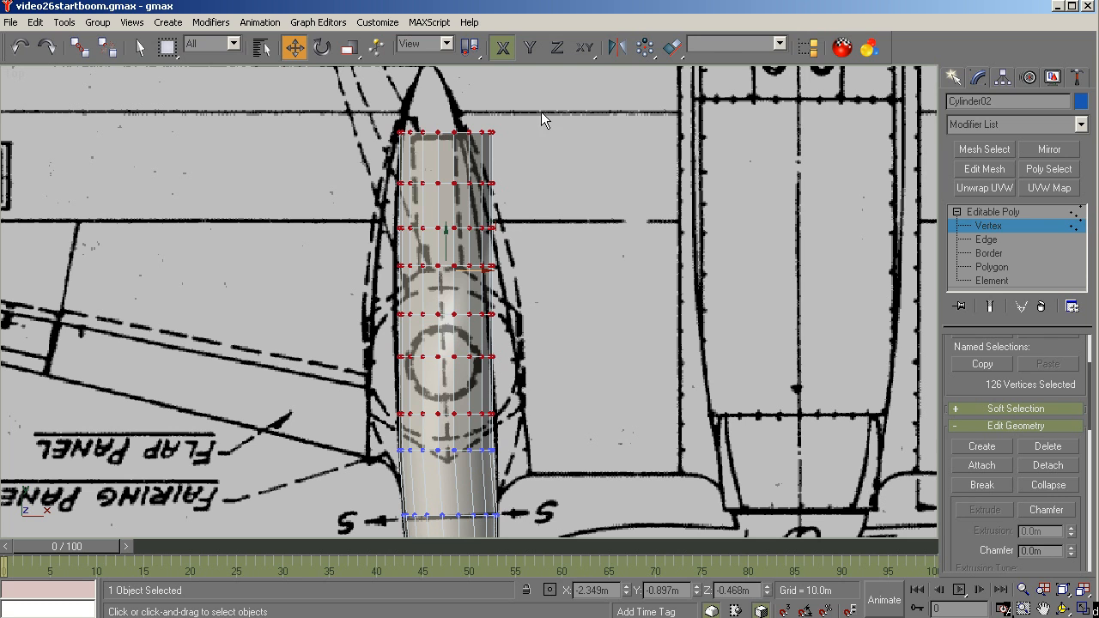
pyautogui.moveTo(536, 104); pyautogui.dragTo(363, 389)
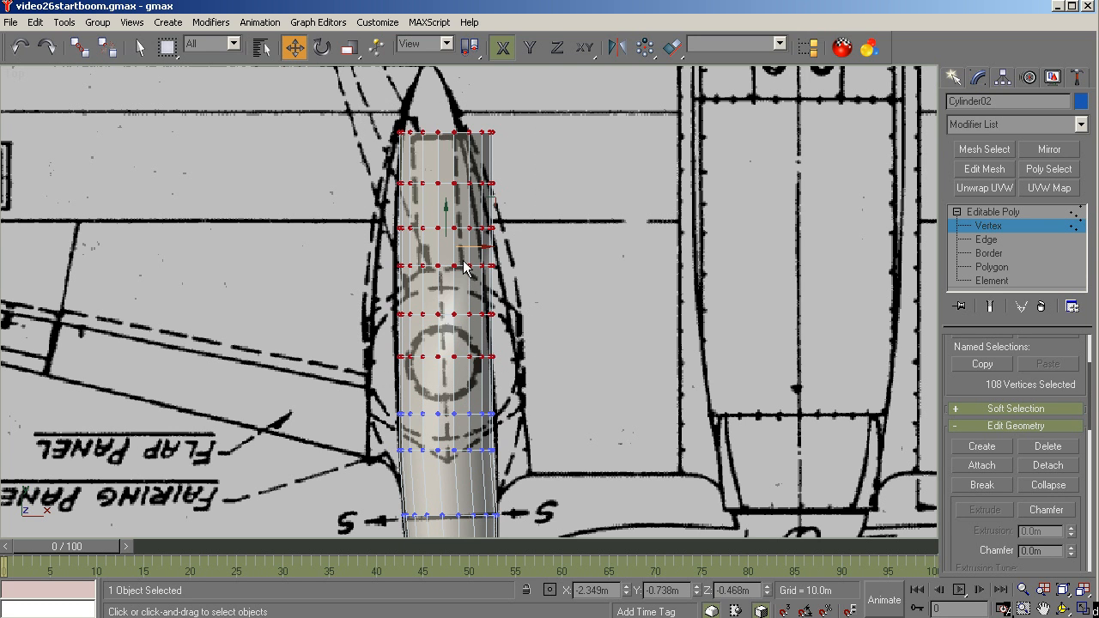
pyautogui.moveTo(468, 247); pyautogui.dragTo(466, 245)
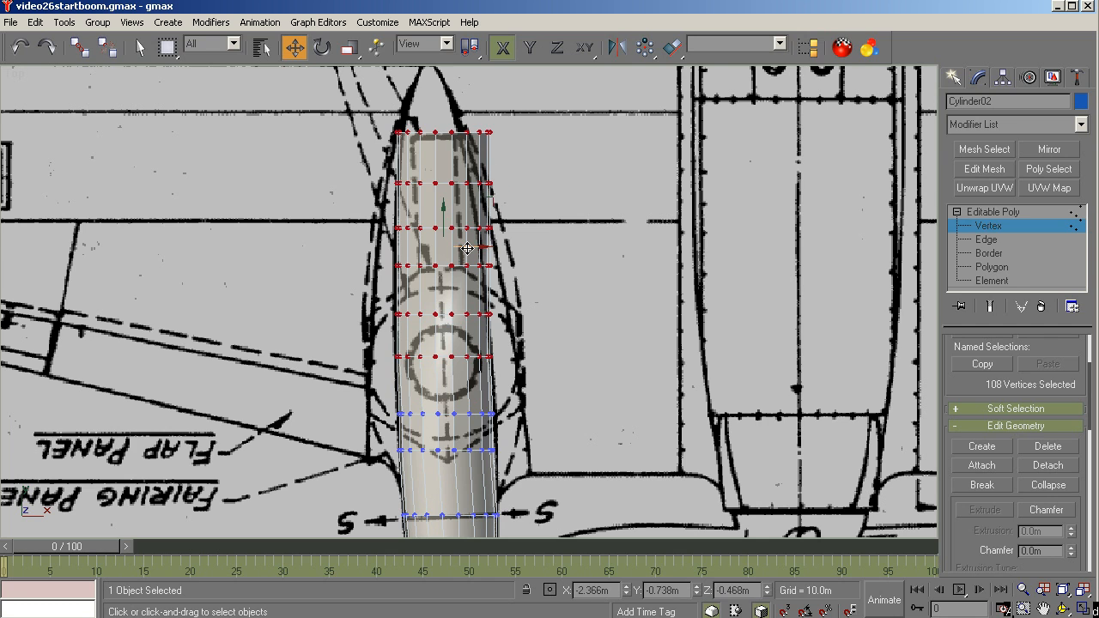
# Step: Shift the front five rings along X to about -2.372 m, and the front four to about -2.388 m
pyautogui.moveTo(383, 282); pyautogui.dragTo(375, 334)
pyautogui.moveTo(464, 227); pyautogui.dragTo(463, 229)
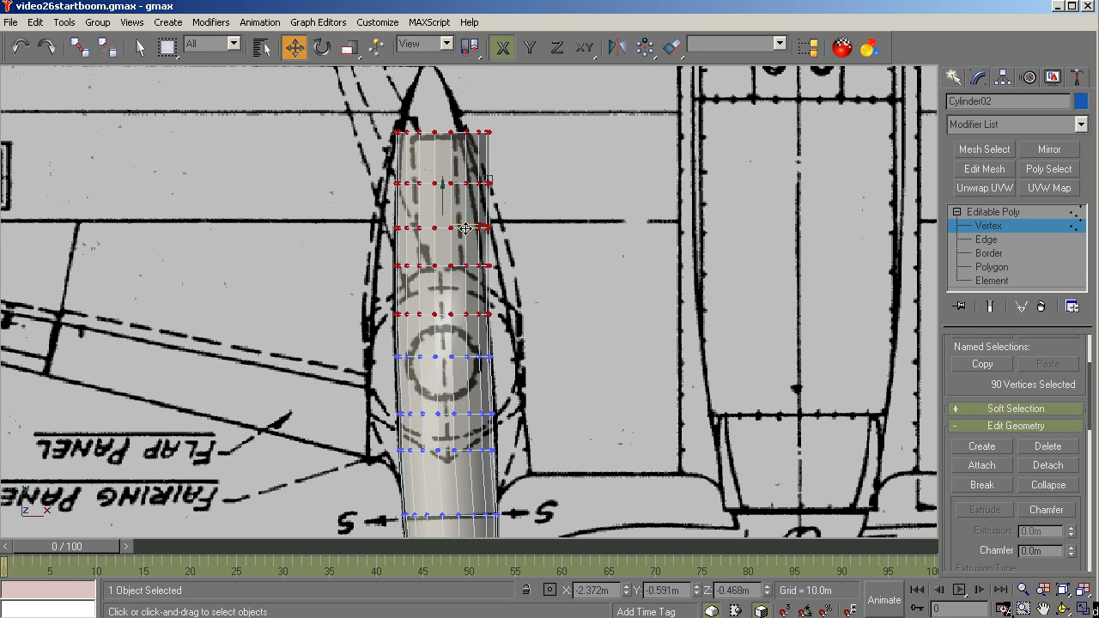
pyautogui.moveTo(528, 100); pyautogui.dragTo(336, 278)
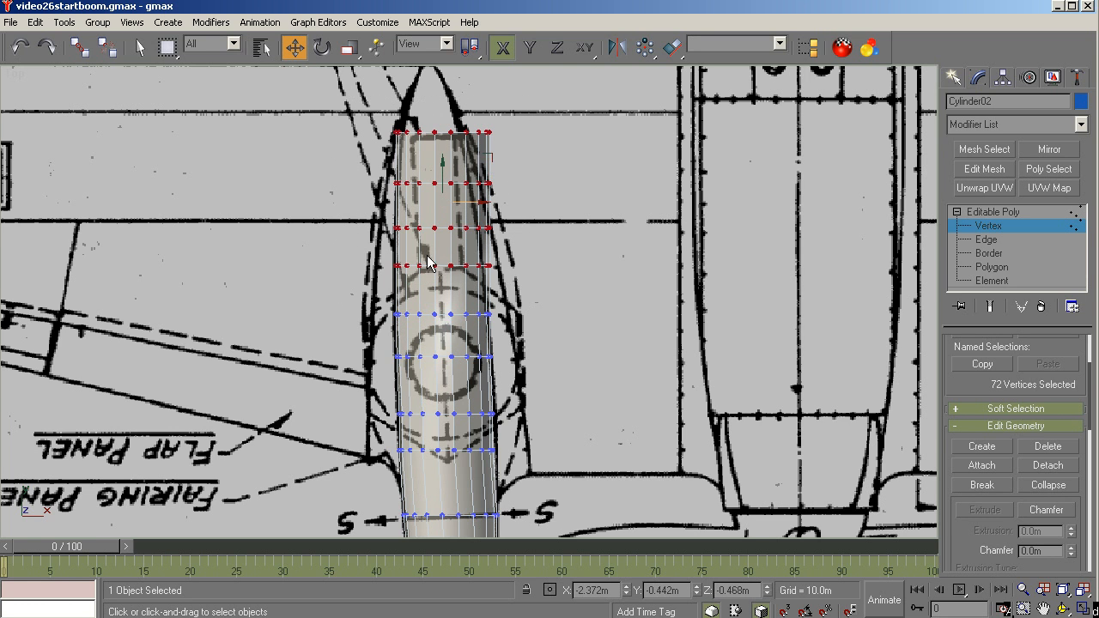
pyautogui.moveTo(470, 203); pyautogui.dragTo(470, 209)
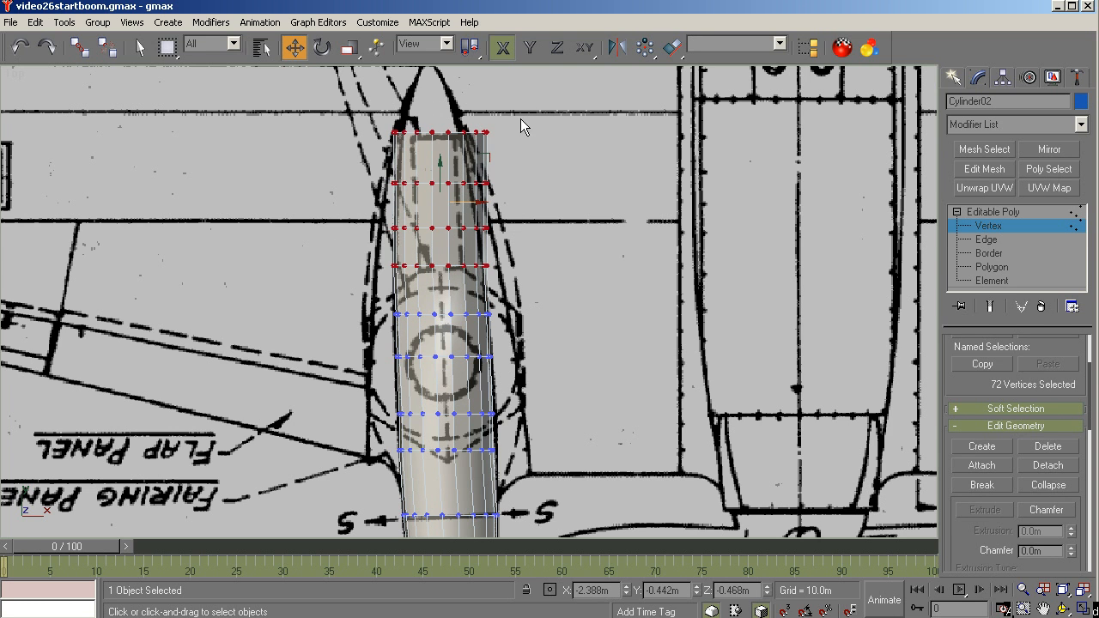
# Step: Shift the front three vertex rings along X to about -2.394 m, the front two to -2.405 m, and the frontmost to -2.413 m
pyautogui.moveTo(520, 106); pyautogui.dragTo(369, 251)
pyautogui.moveTo(452, 182); pyautogui.dragTo(457, 174)
pyautogui.moveTo(541, 112); pyautogui.dragTo(374, 206)
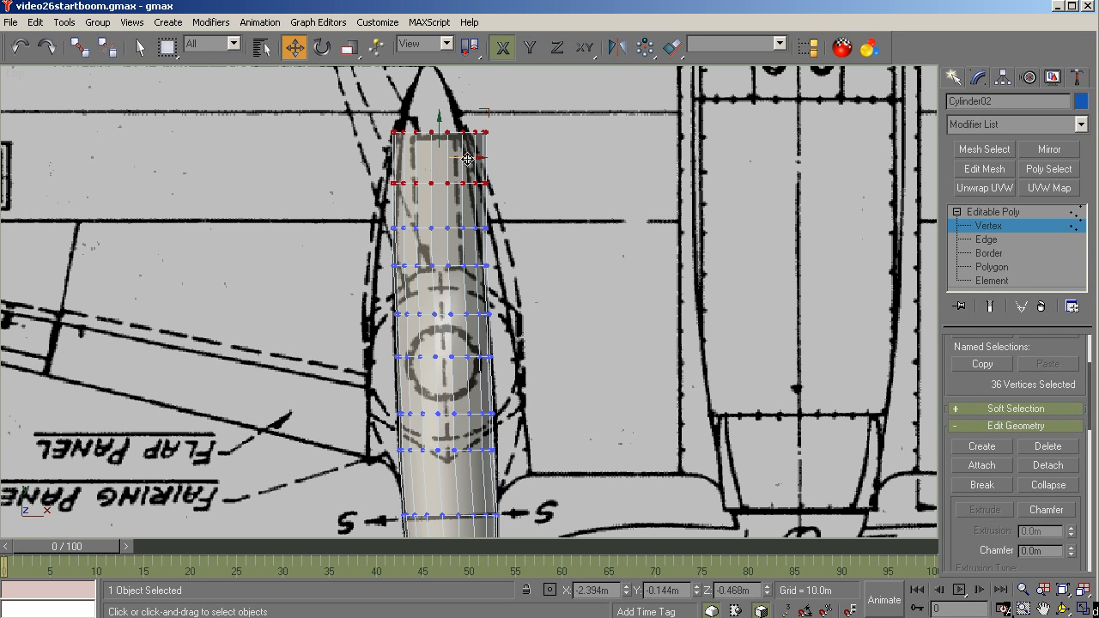
pyautogui.moveTo(466, 159); pyautogui.dragTo(465, 159)
pyautogui.scroll(4, 435, 165)
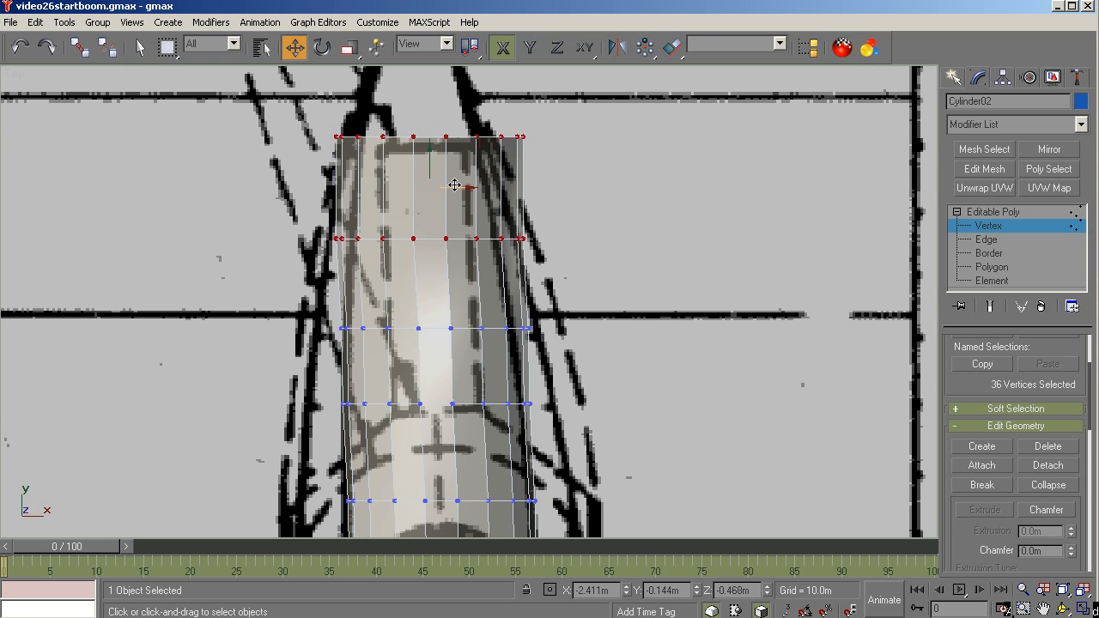
pyautogui.moveTo(454, 185); pyautogui.dragTo(456, 184)
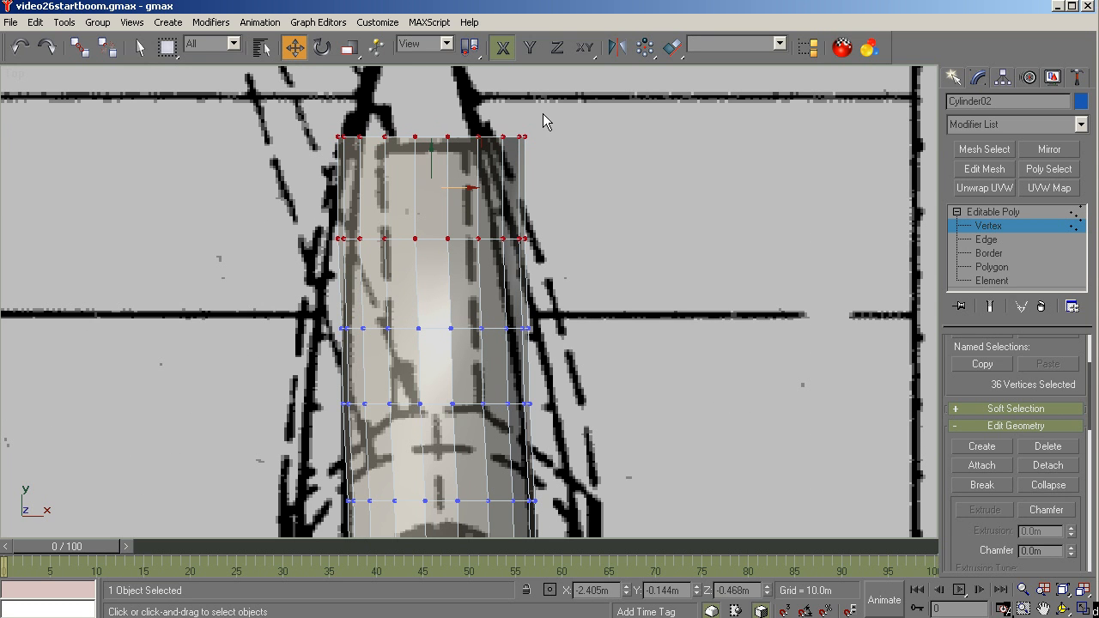
pyautogui.moveTo(542, 113); pyautogui.dragTo(326, 167)
pyautogui.moveTo(457, 136); pyautogui.dragTo(454, 137)
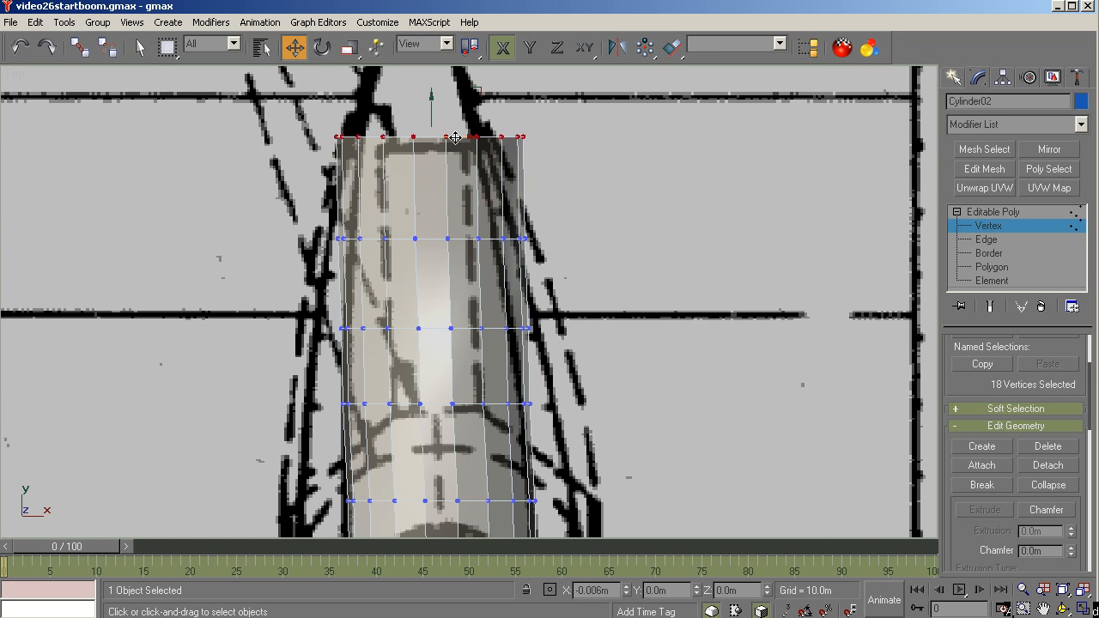
# Step: In the left view, select the vertex ring at Y -2.528 m and raise it to about -0.462 m in Z
pyautogui.scroll(-2, 591, 207)
pyautogui.scroll(-3, 591, 204)
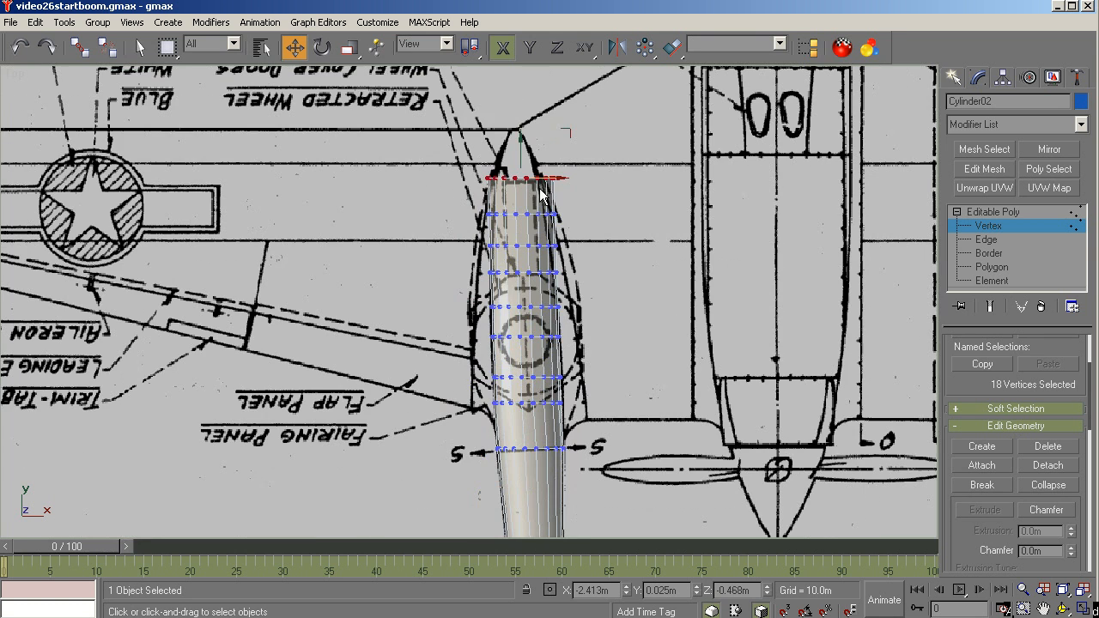
pyautogui.press('l')
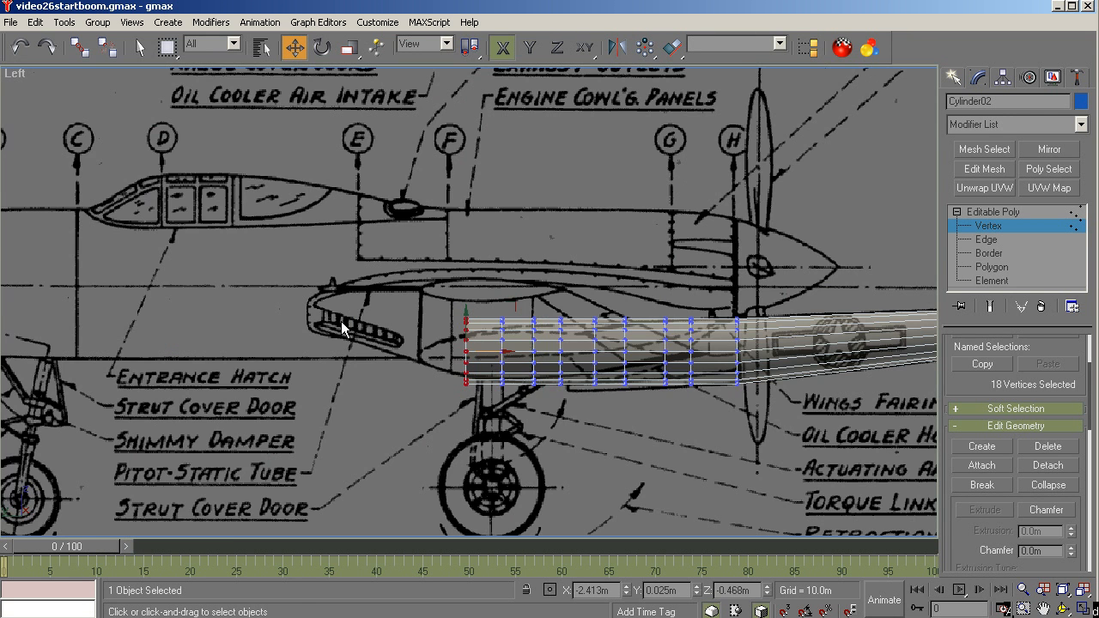
pyautogui.press('z')
pyautogui.hotkey('shift', 'z')
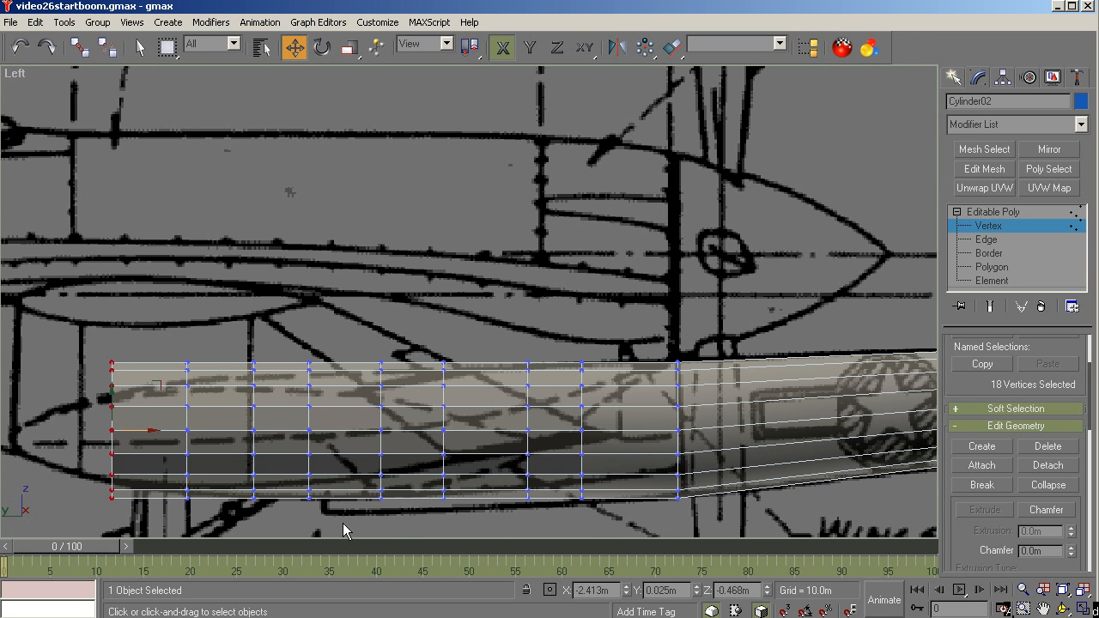
pyautogui.scroll(2, 245, 522)
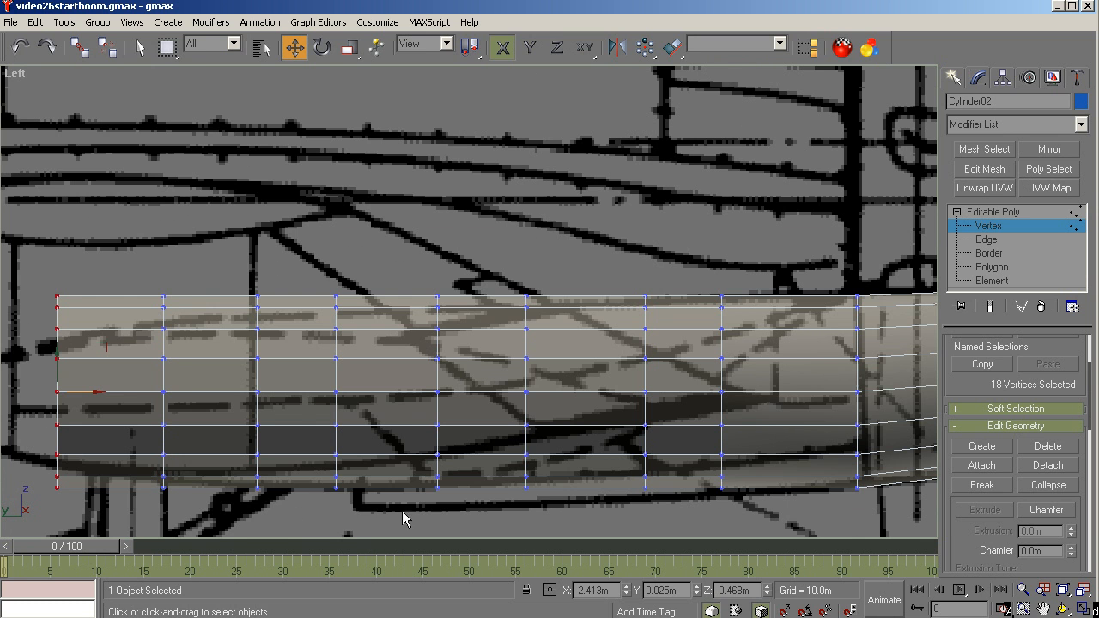
pyautogui.scroll(-2, 522, 453)
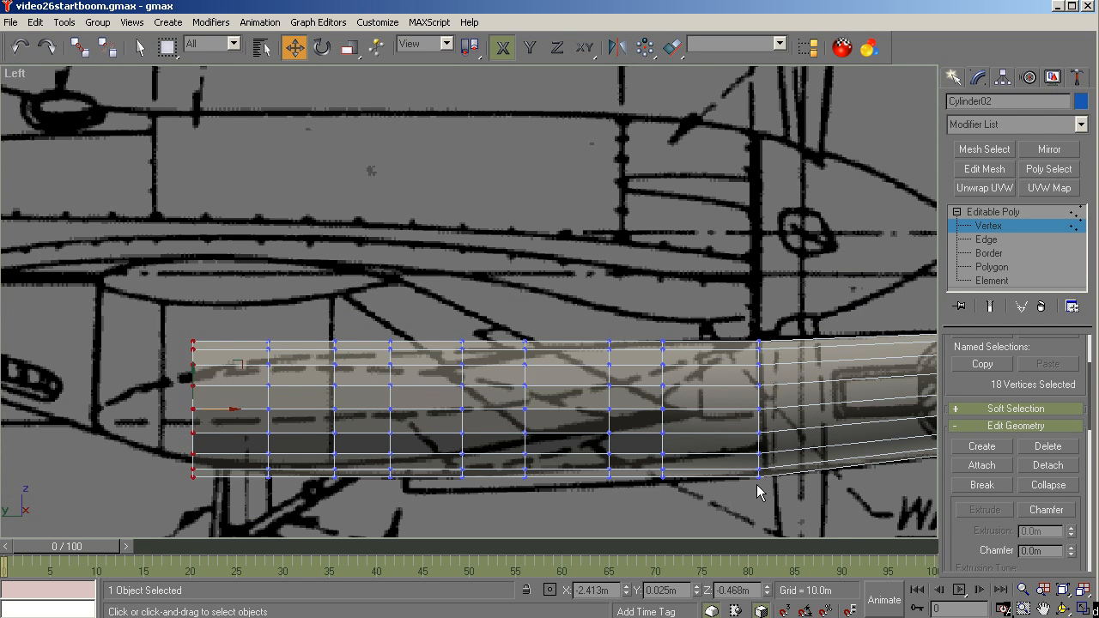
pyautogui.scroll(2, 758, 483)
pyautogui.moveTo(727, 242); pyautogui.dragTo(801, 516)
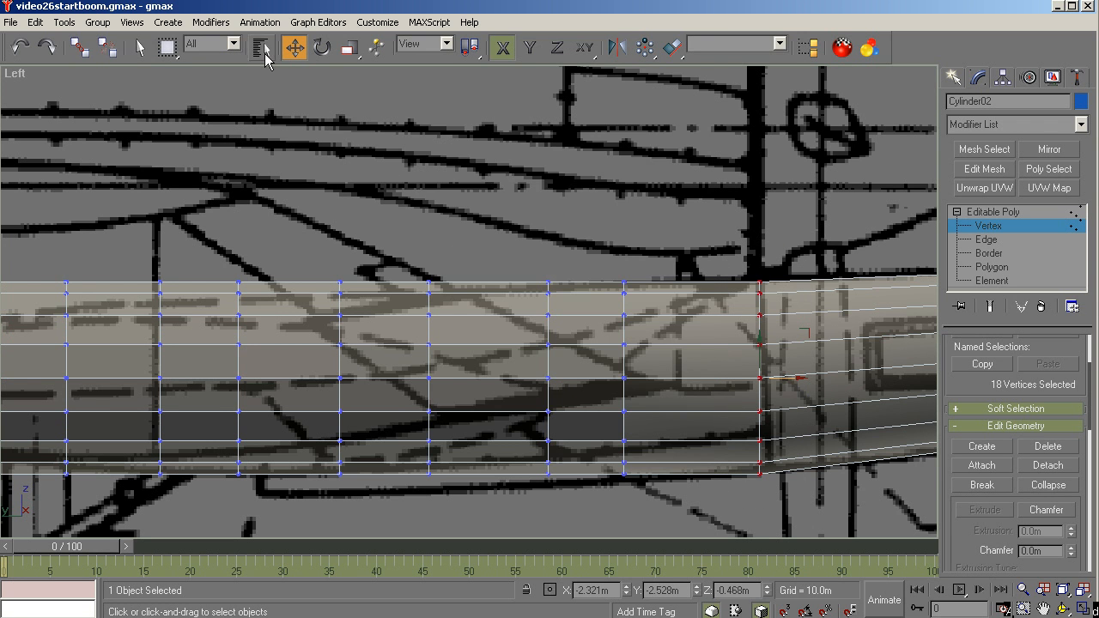
pyautogui.click(262, 48)
pyautogui.click(671, 467)
pyautogui.moveTo(760, 353); pyautogui.dragTo(759, 353)
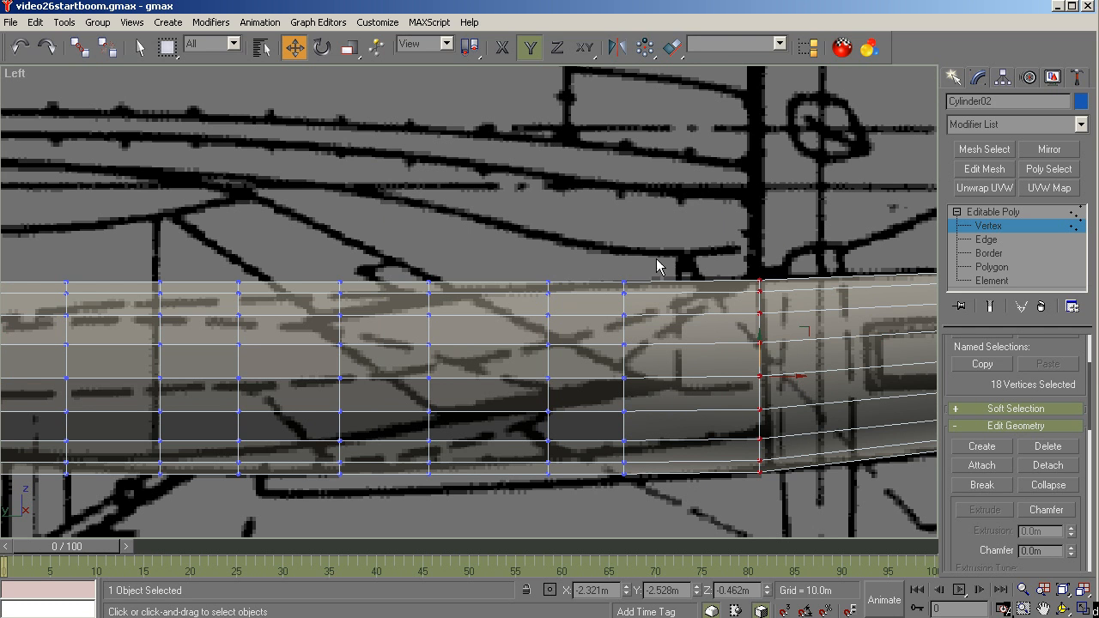
# Step: Leaving out the frontmost ring, lower the next seven rings to about -0.476 m in Z and the forward six of them to about -0.484 m
pyautogui.moveTo(656, 244); pyautogui.dragTo(39, 522)
pyautogui.moveTo(344, 358); pyautogui.dragTo(340, 362)
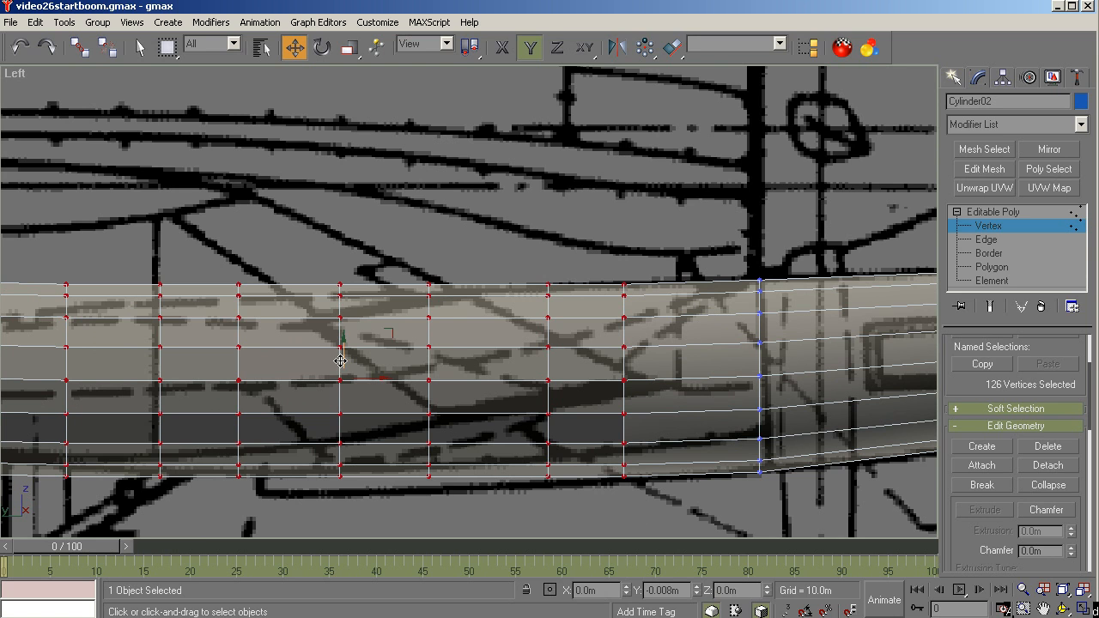
pyautogui.moveTo(340, 362); pyautogui.dragTo(340, 361)
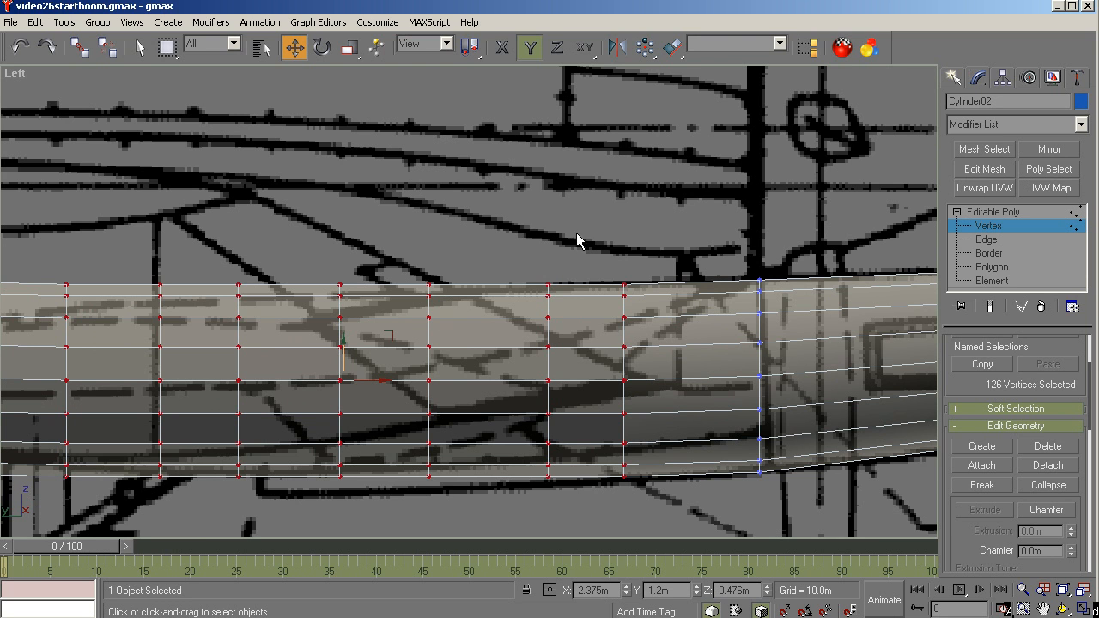
pyautogui.keyDown('alt'); pyautogui.moveTo(683, 271); pyautogui.dragTo(599, 518); pyautogui.keyUp('alt')
pyautogui.moveTo(292, 350); pyautogui.dragTo(292, 355)
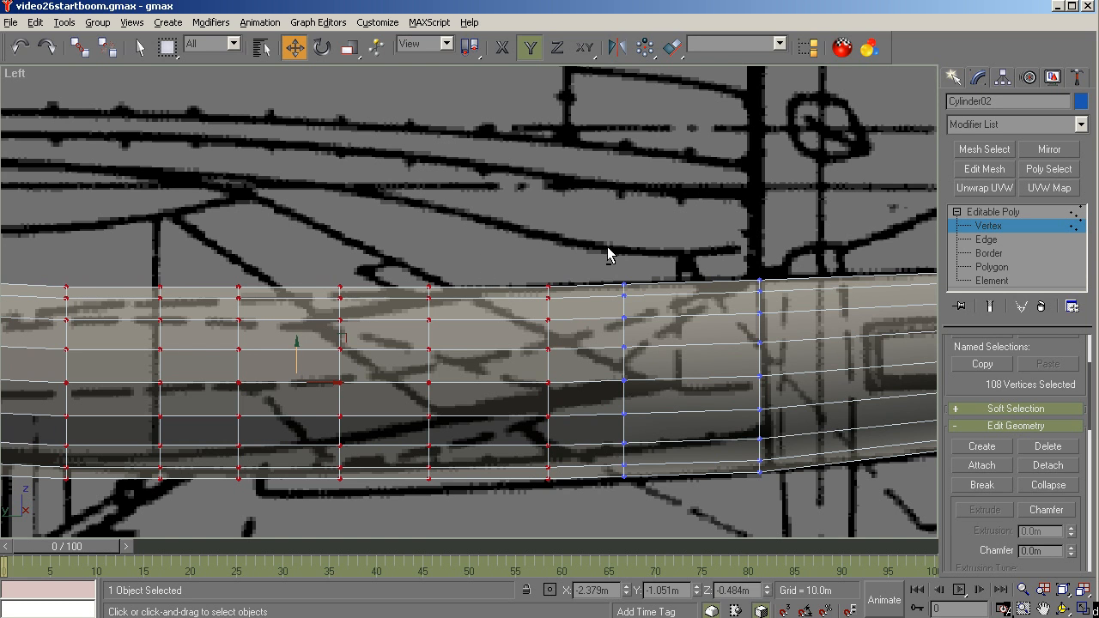
# Step: Narrow the selection to five rings and lower them to about -0.494 m in Z, and the forward four to about -0.506 m
pyautogui.keyDown('alt'); pyautogui.moveTo(611, 251); pyautogui.dragTo(498, 526); pyautogui.keyUp('alt')
pyautogui.moveTo(247, 361); pyautogui.dragTo(248, 365)
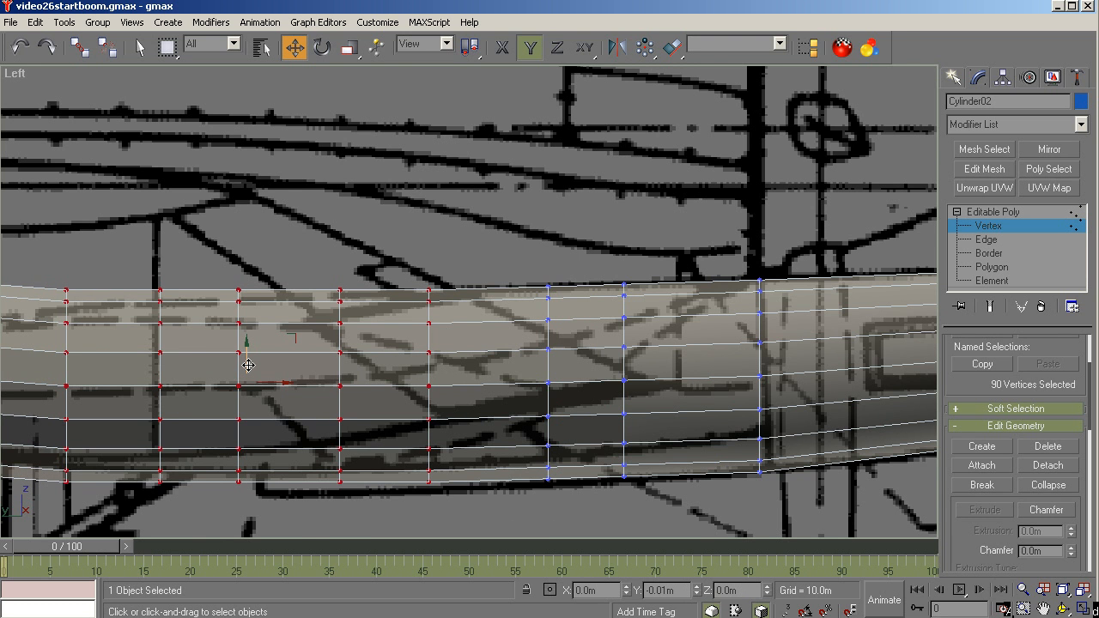
pyautogui.scroll(-2, 660, 194)
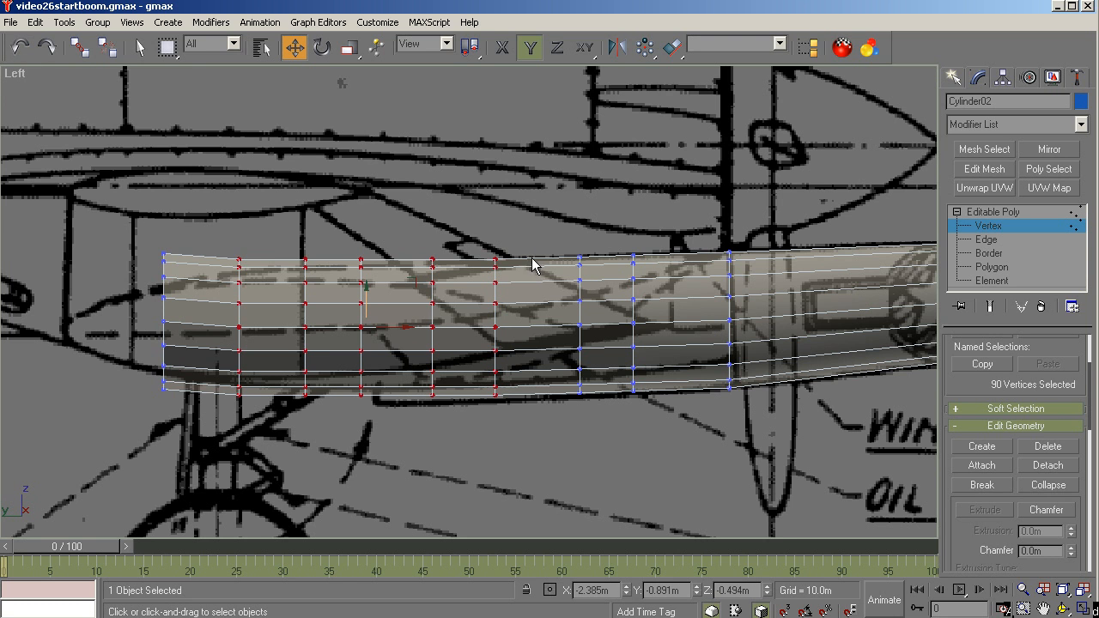
pyautogui.keyDown('alt'); pyautogui.moveTo(480, 411); pyautogui.dragTo(480, 412); pyautogui.keyUp('alt')
pyautogui.moveTo(333, 302); pyautogui.dragTo(332, 305)
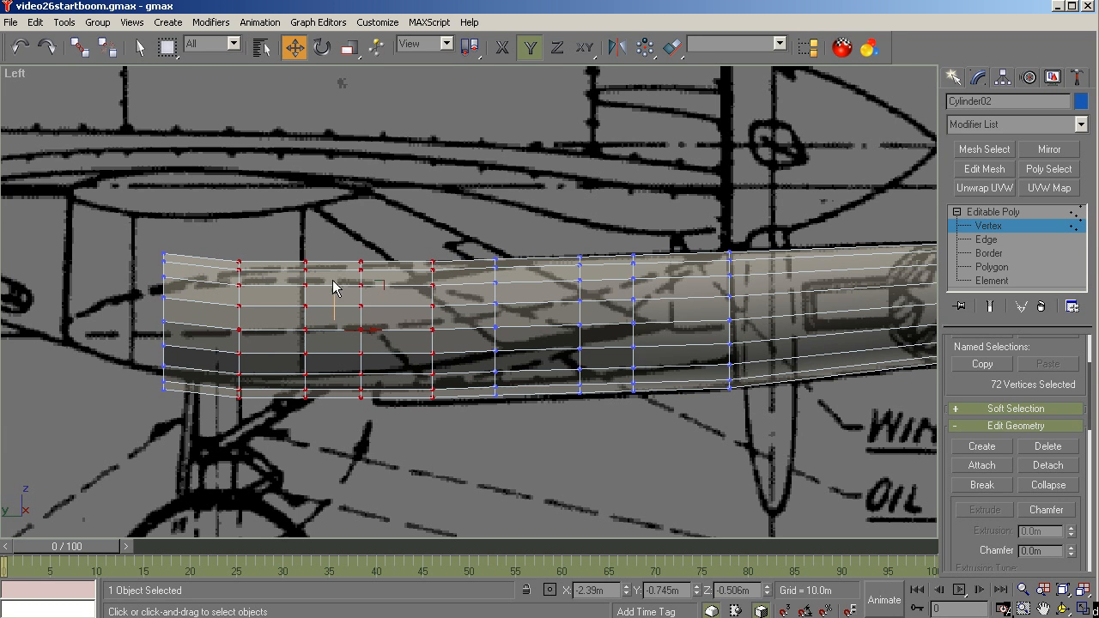
# Step: Lower rings two to four to about -0.521 m in Z, rings two and three a further 0.011 m, and the front ring to -0.53 m
pyautogui.moveTo(395, 246); pyautogui.dragTo(226, 429)
pyautogui.moveTo(300, 312); pyautogui.dragTo(301, 315)
pyautogui.moveTo(335, 255); pyautogui.dragTo(225, 432)
pyautogui.moveTo(273, 316); pyautogui.dragTo(273, 318)
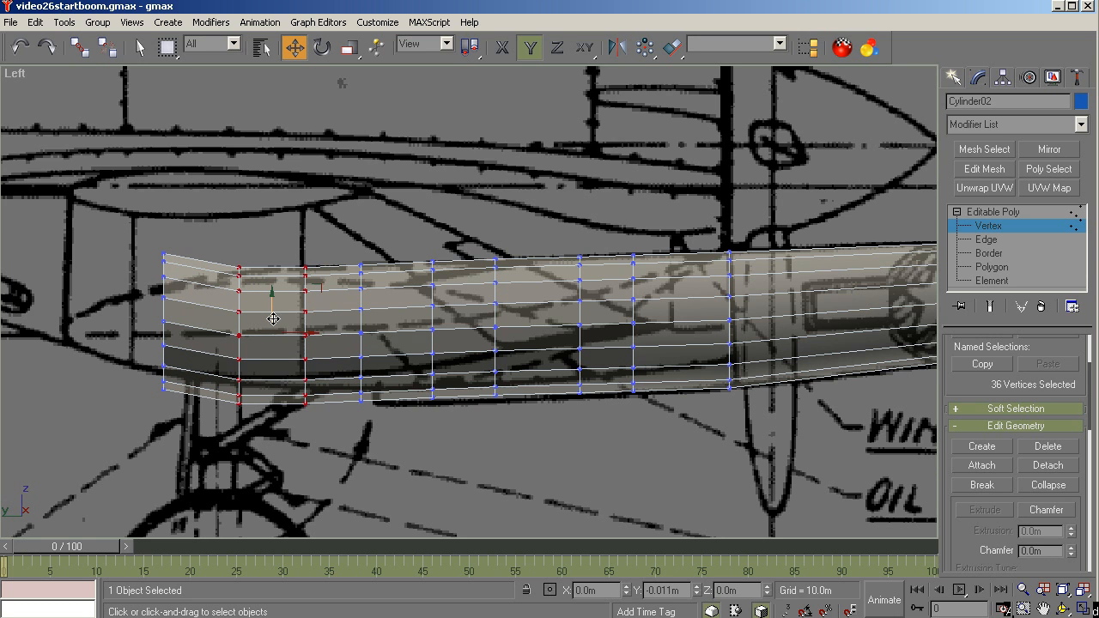
pyautogui.moveTo(121, 237); pyautogui.dragTo(206, 438)
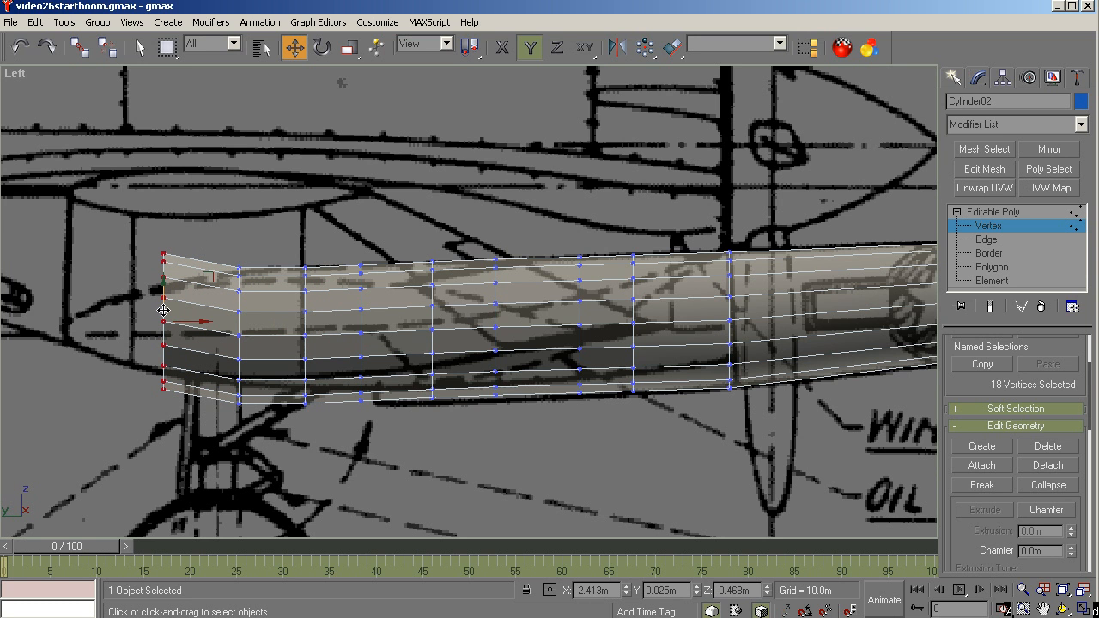
pyautogui.moveTo(163, 310)
pyautogui.mouseDown()
pyautogui.moveTo(160, 342)
pyautogui.moveTo(158, 329)
pyautogui.mouseUp()
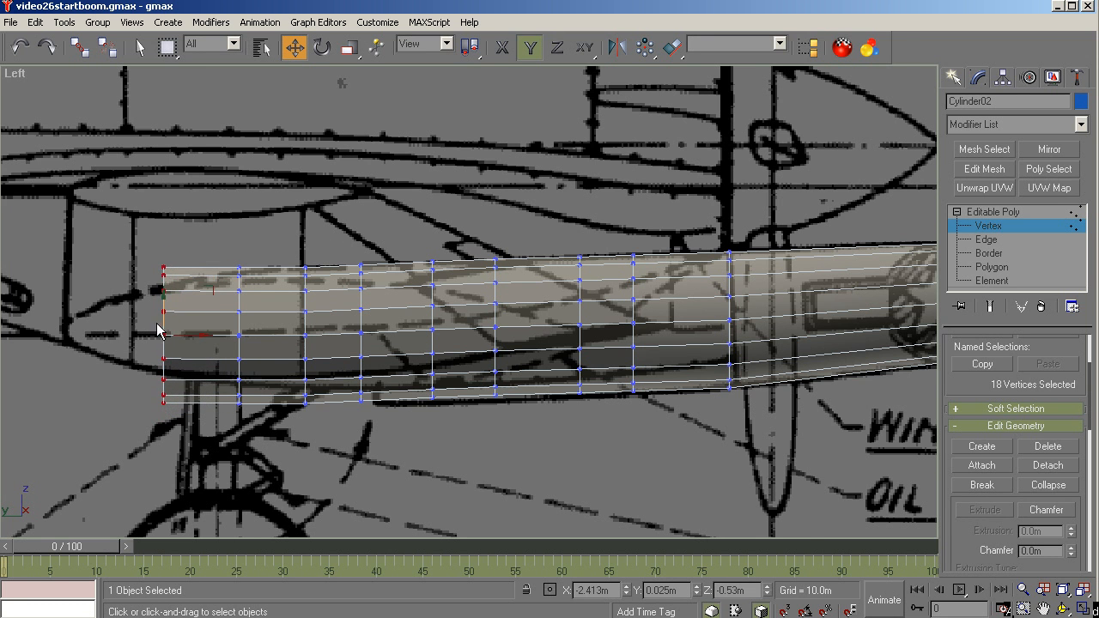
# Step: Lower the sixth ring from the front to about -0.5 m in Z and the fifth ring to about -0.511 m
pyautogui.scroll(3, 440, 412)
pyautogui.scroll(-3, 621, 415)
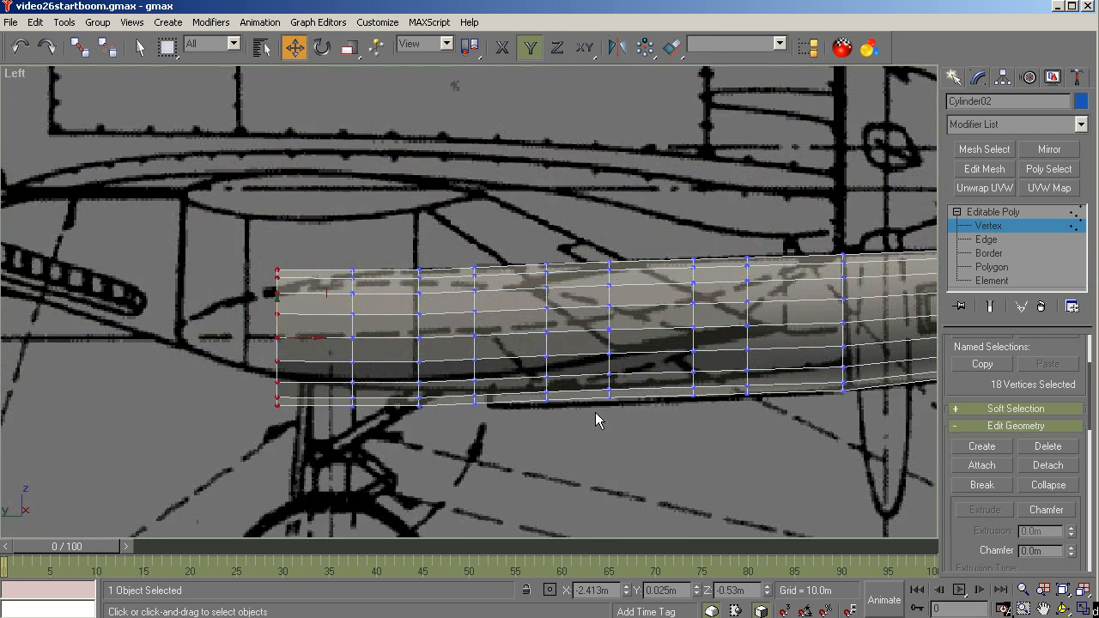
pyautogui.scroll(2, 599, 420)
pyautogui.scroll(-4, 431, 441)
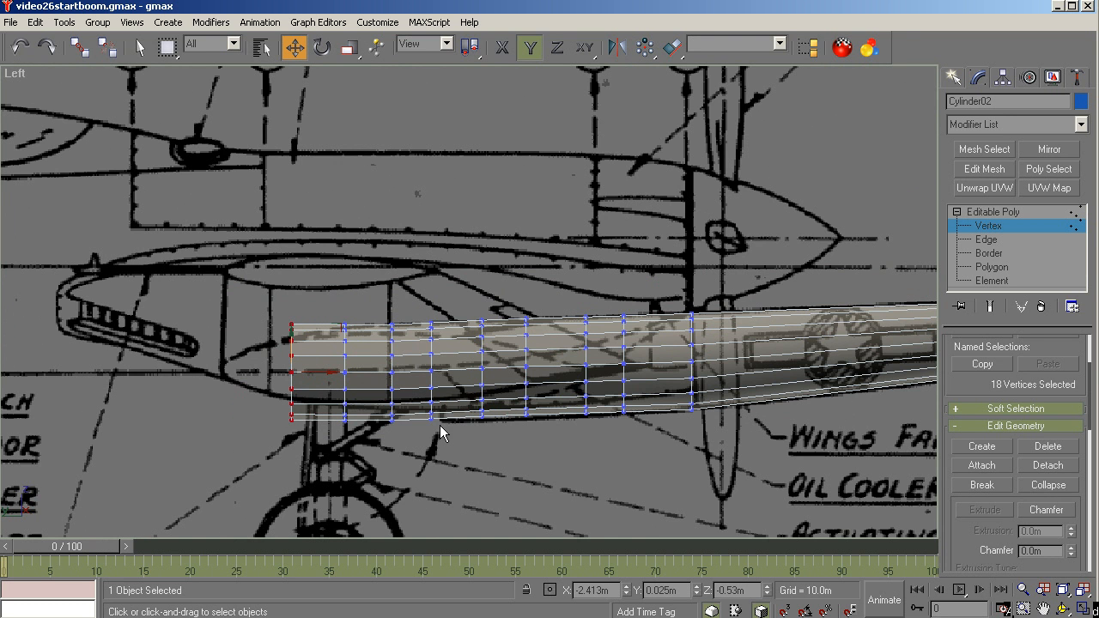
pyautogui.scroll(3, 442, 426)
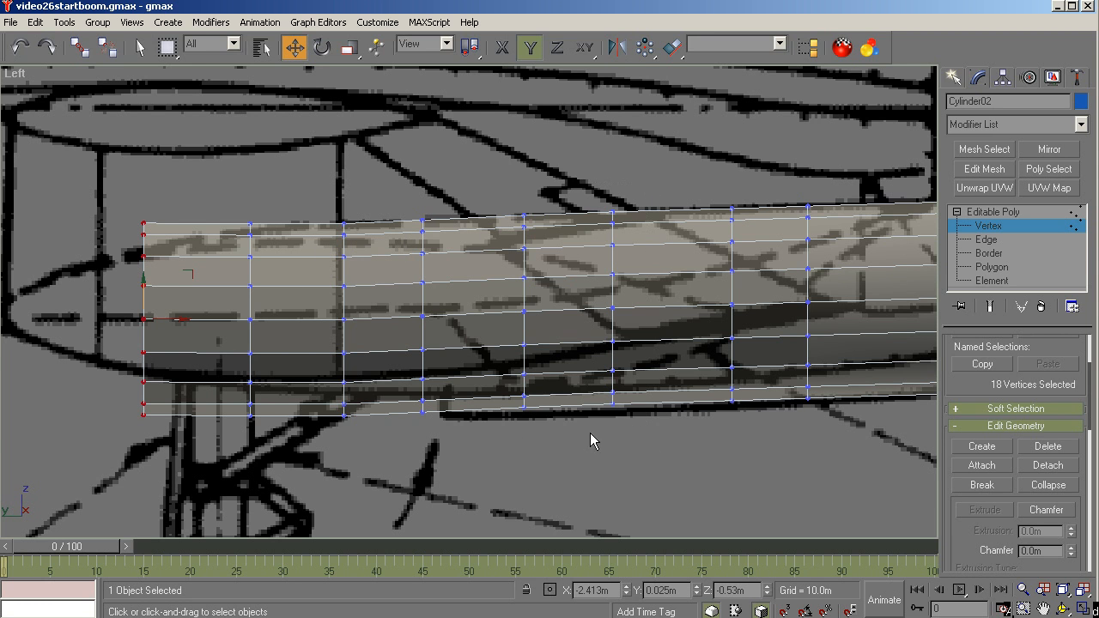
pyautogui.moveTo(590, 433); pyautogui.dragTo(587, 427)
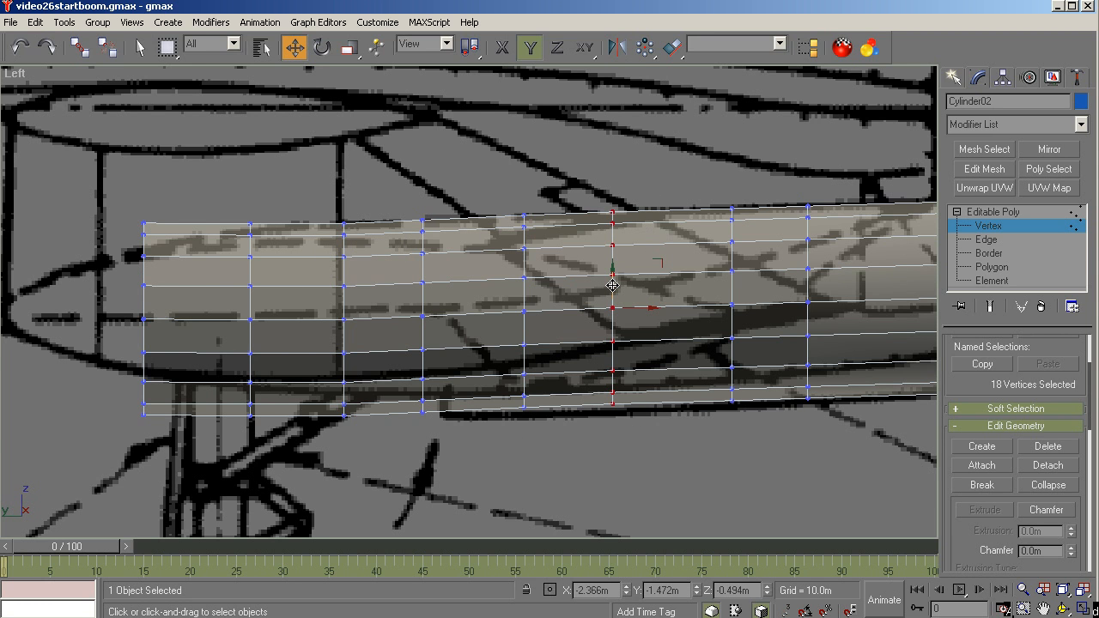
pyautogui.moveTo(612, 285); pyautogui.dragTo(612, 286)
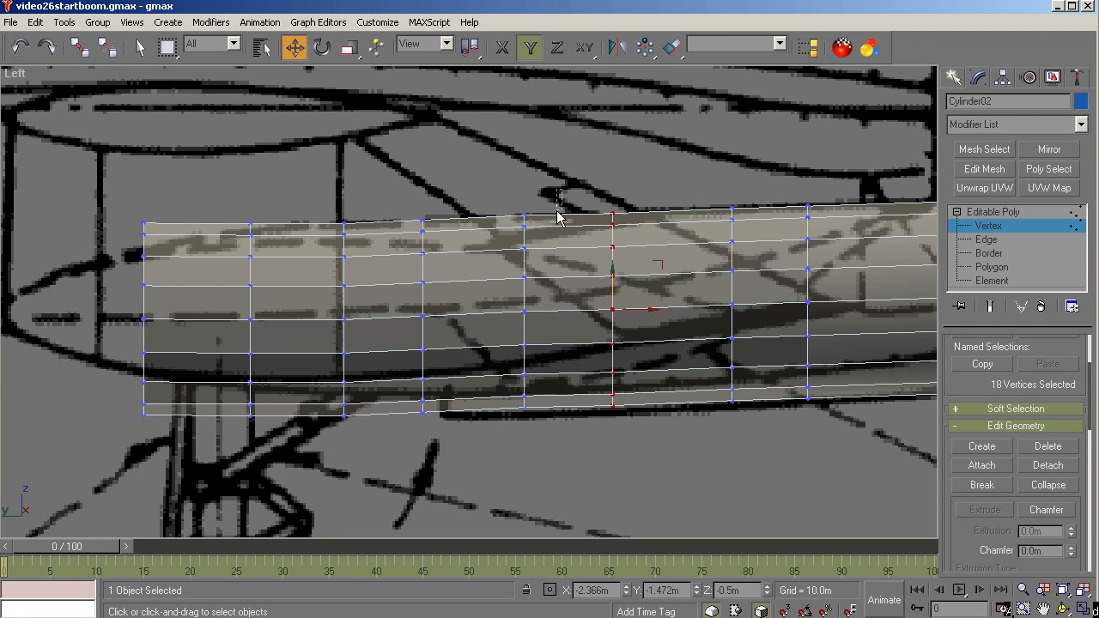
pyautogui.moveTo(557, 217); pyautogui.dragTo(496, 452)
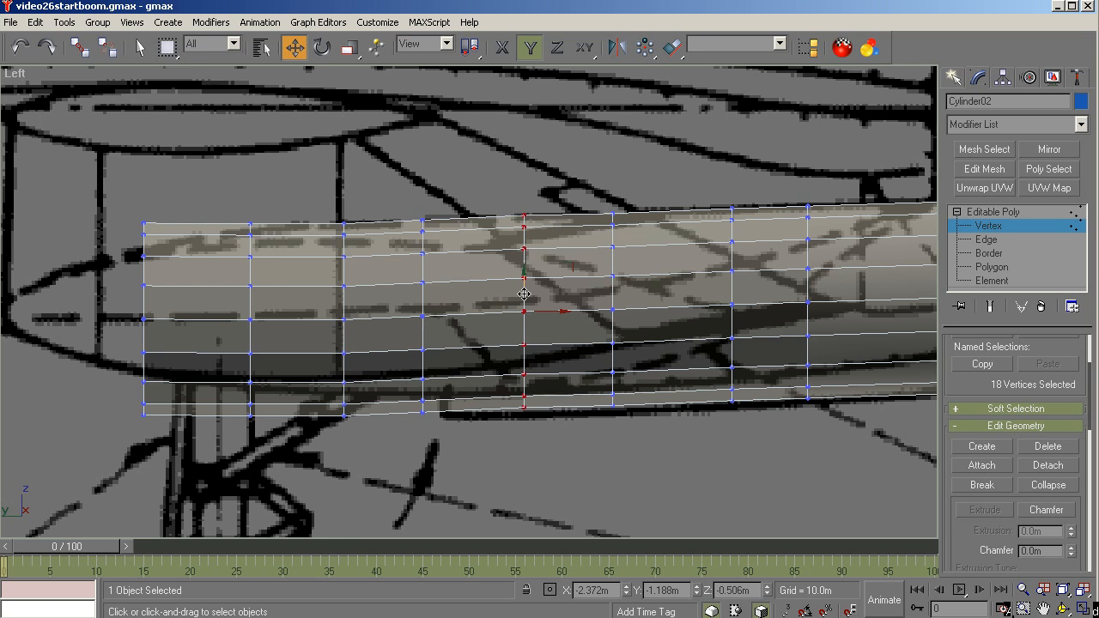
pyautogui.moveTo(524, 294); pyautogui.dragTo(522, 297)
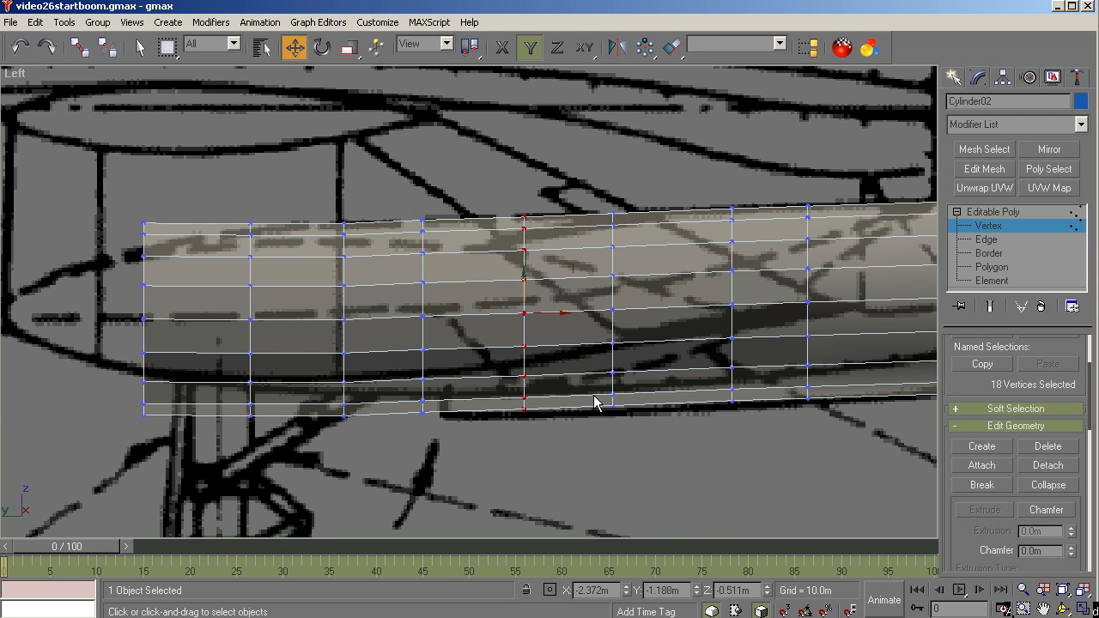
# Step: Select the fourth vertex ring from the front in the top view and activate non-uniform scaling in the left view
pyautogui.press('t')
pyautogui.scroll(-6, 591, 396)
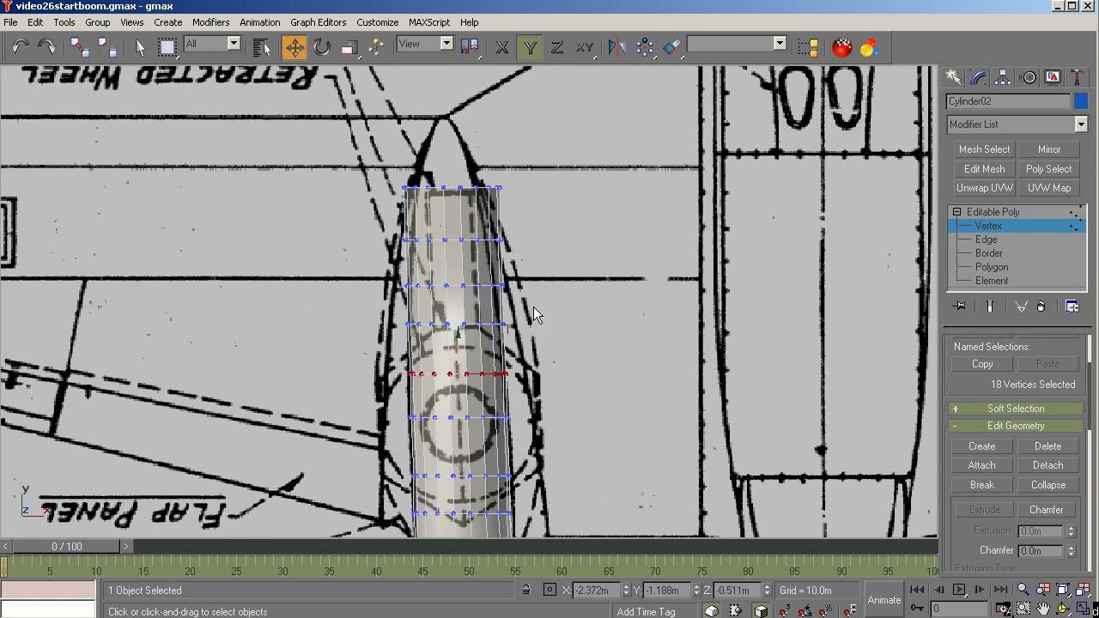
pyautogui.moveTo(534, 309); pyautogui.dragTo(340, 352)
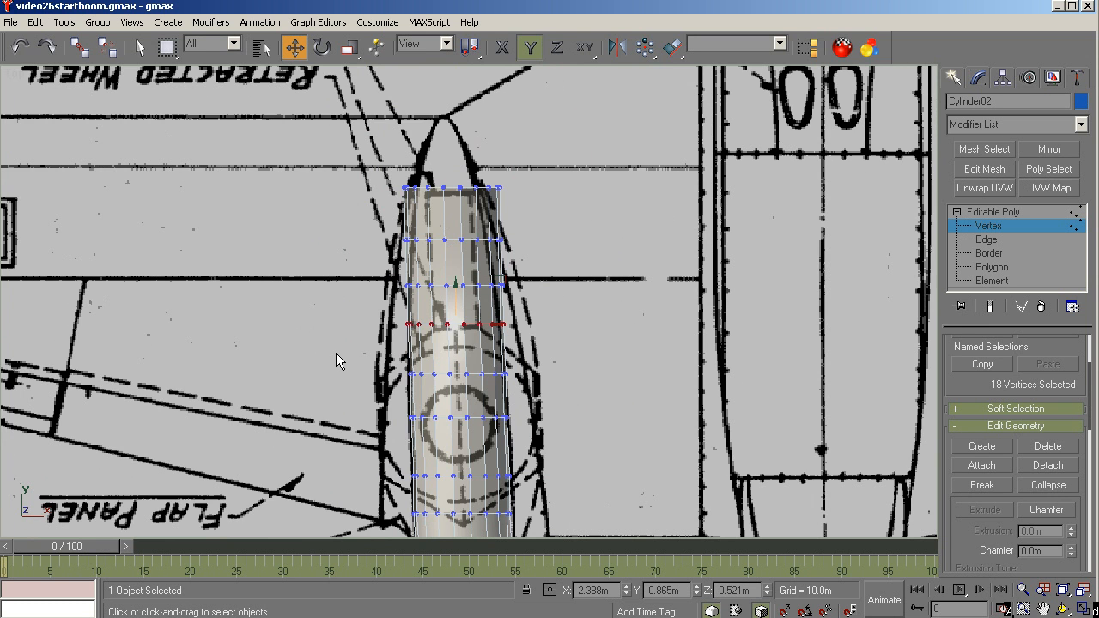
pyautogui.press('l')
pyautogui.scroll(5, 337, 351)
pyautogui.scroll(-2, 639, 295)
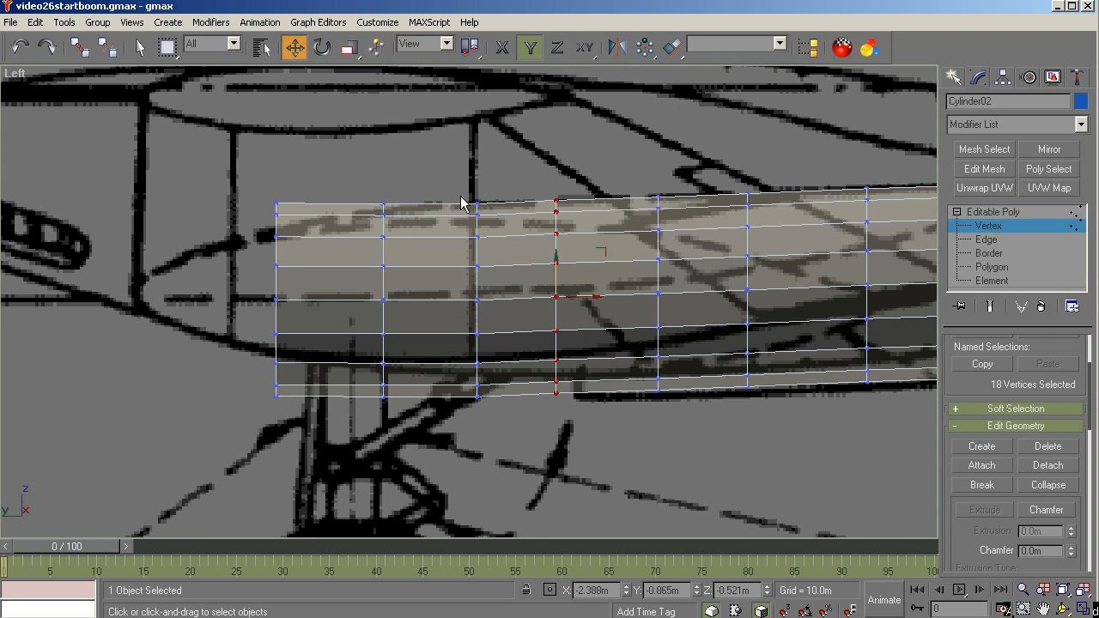
pyautogui.click(347, 49)
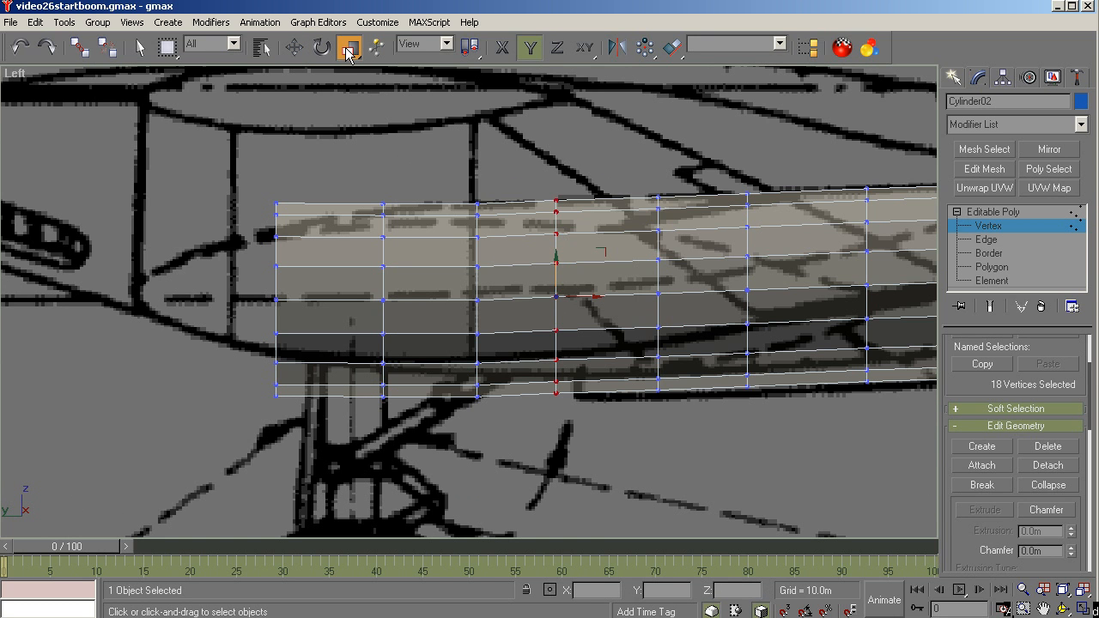
pyautogui.moveTo(347, 48); pyautogui.dragTo(351, 103)
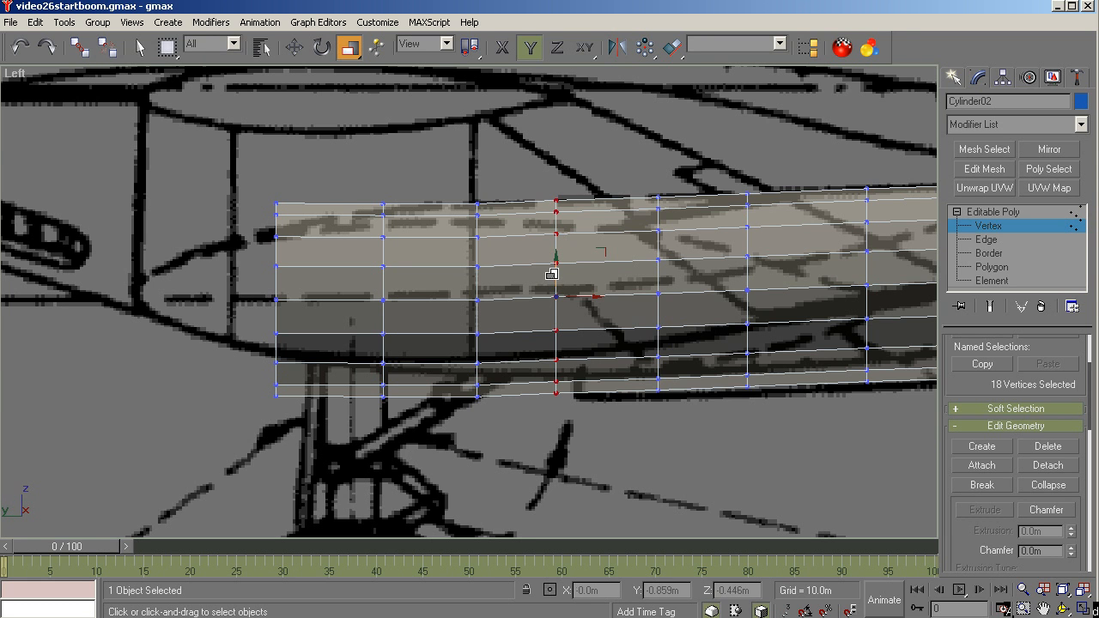
# Step: Try reducing the height of the fourth ring alone by vertical scaling, and undo it
pyautogui.moveTo(552, 274); pyautogui.dragTo(552, 277)
pyautogui.moveTo(175, 170); pyautogui.dragTo(548, 398)
pyautogui.click(29, 55)
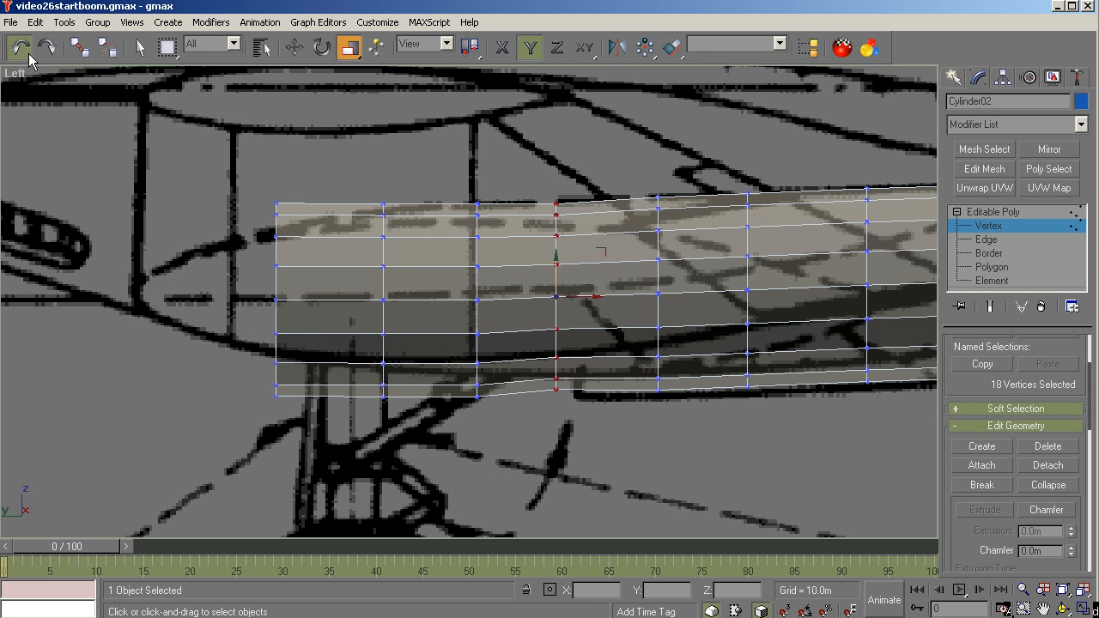
# Step: Select the front four vertex rings and scale them down slightly in height to follow the side blueprint
pyautogui.moveTo(218, 148); pyautogui.dragTo(595, 426)
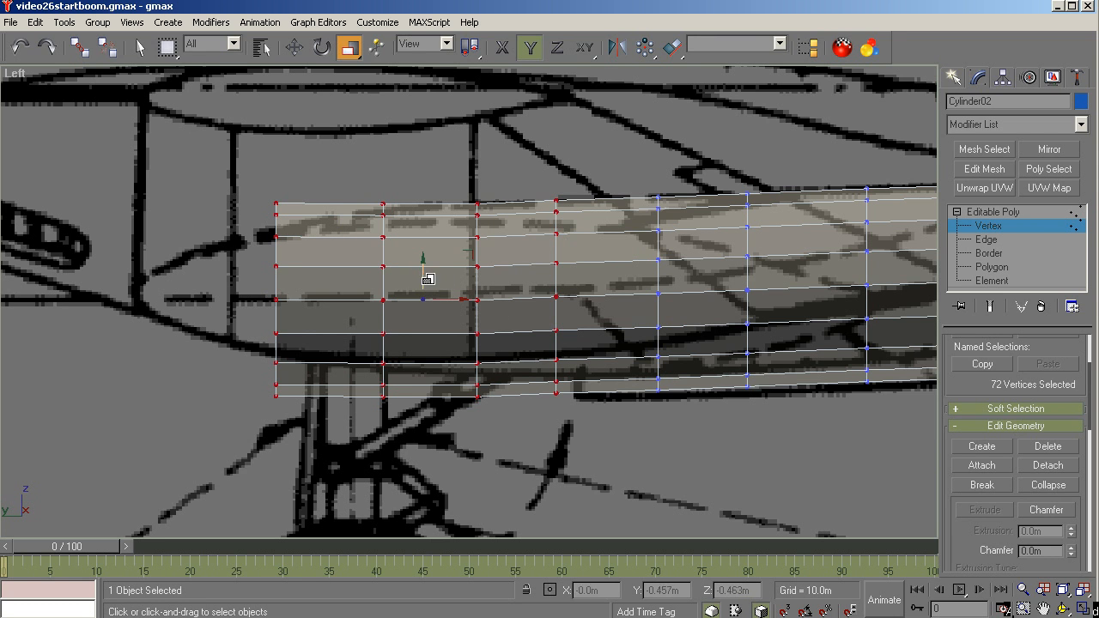
pyautogui.moveTo(419, 273); pyautogui.dragTo(421, 276)
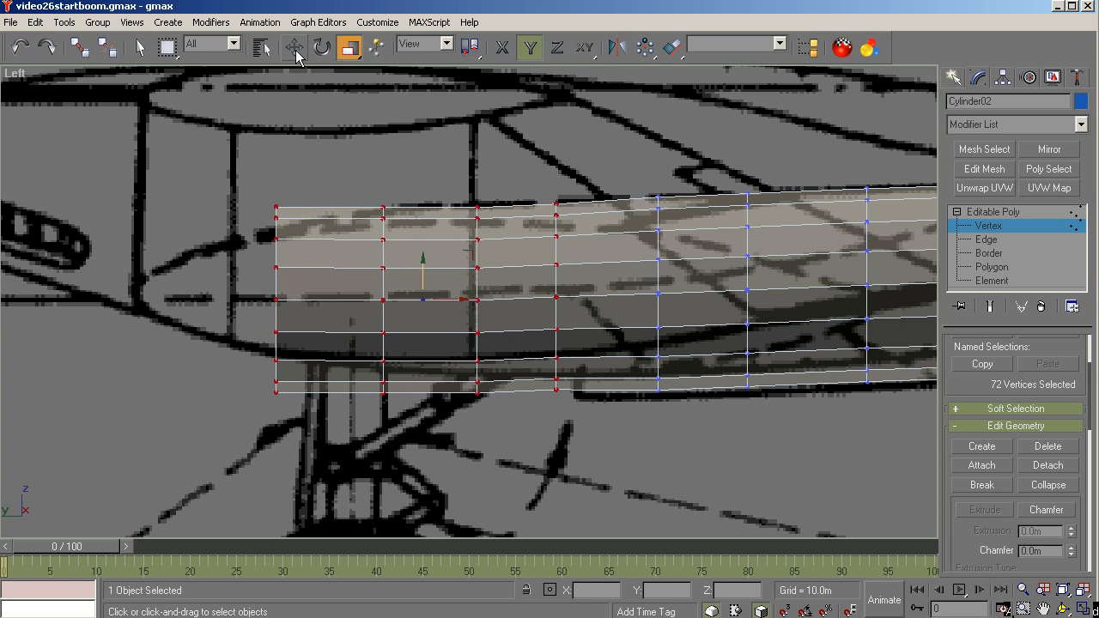
# Step: Raise the front four vertex rings to about -0.52 m in Z and scale only the front three down slightly in height
pyautogui.press('w')
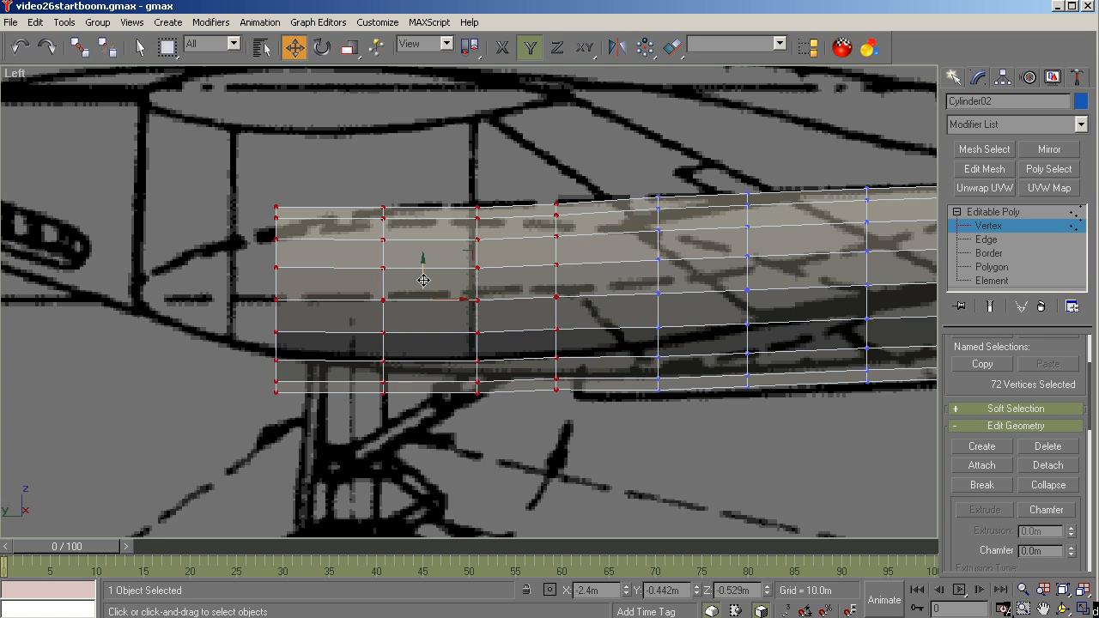
pyautogui.moveTo(423, 280); pyautogui.dragTo(421, 278)
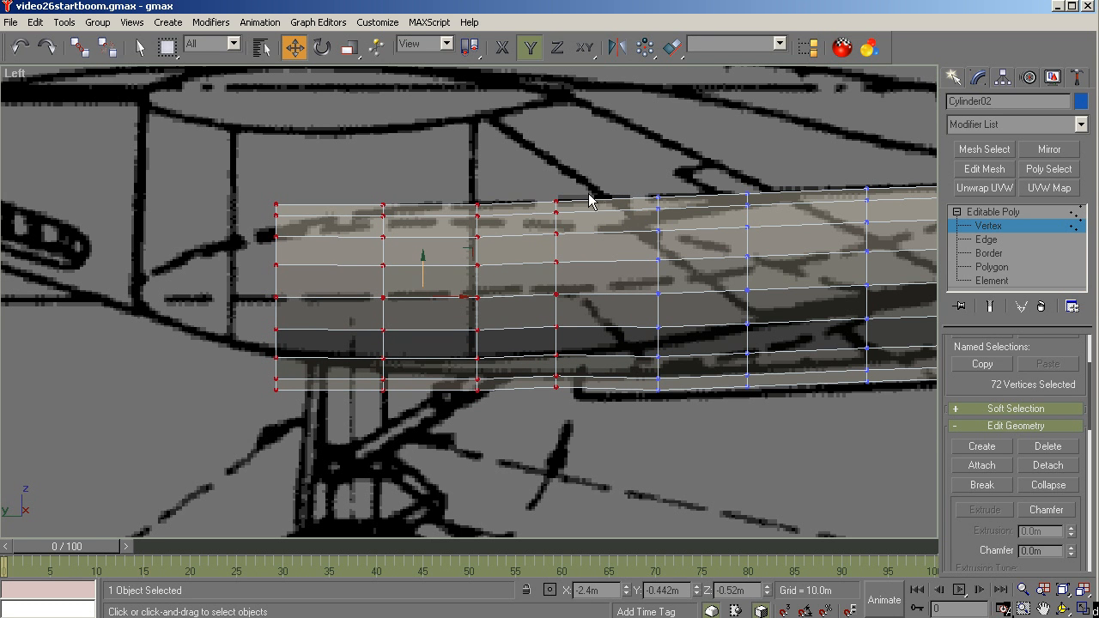
pyautogui.keyDown('alt'); pyautogui.moveTo(611, 169); pyautogui.dragTo(530, 449); pyautogui.keyUp('alt')
pyautogui.click(348, 47)
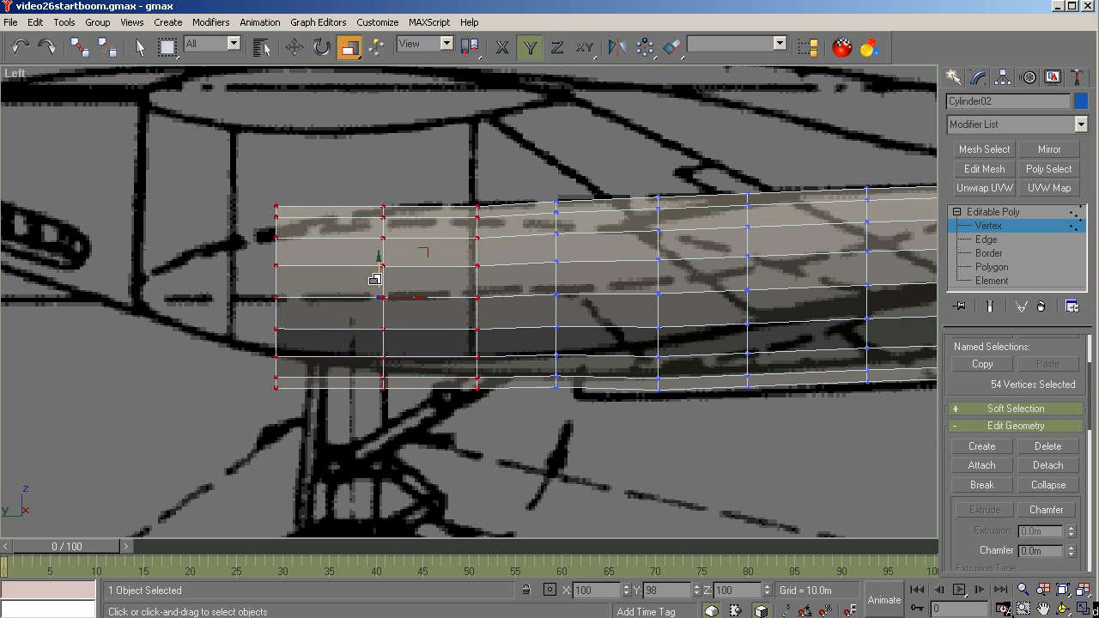
pyautogui.moveTo(377, 277); pyautogui.dragTo(375, 279)
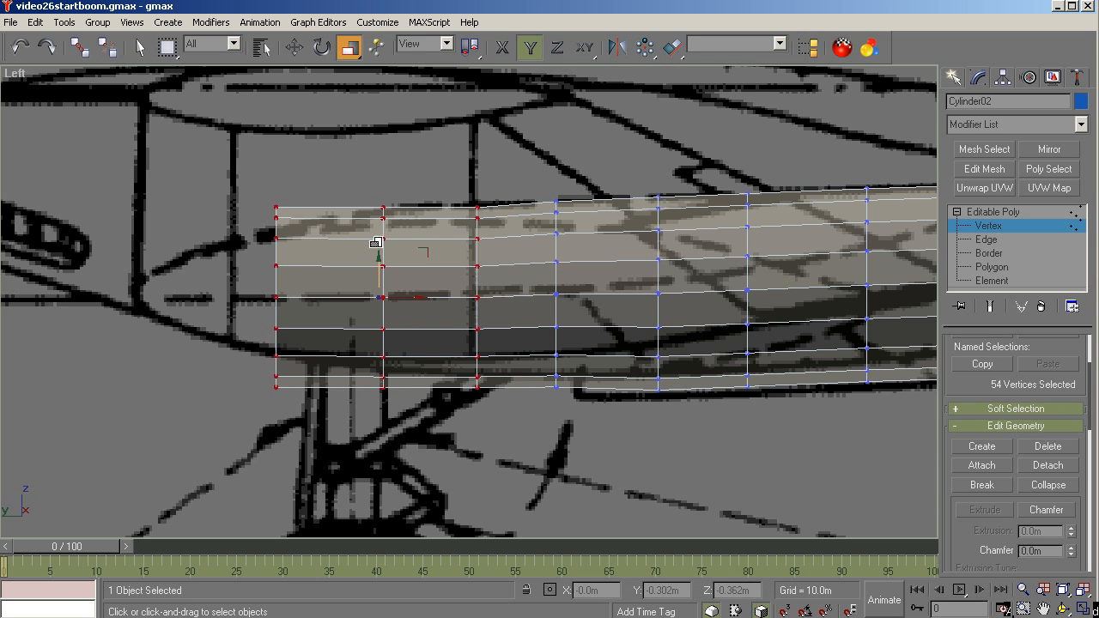
# Step: Raise the front three vertex rings to about -0.509 m in Z, reducing their height slightly once more to follow the side blueprint
pyautogui.click(293, 47)
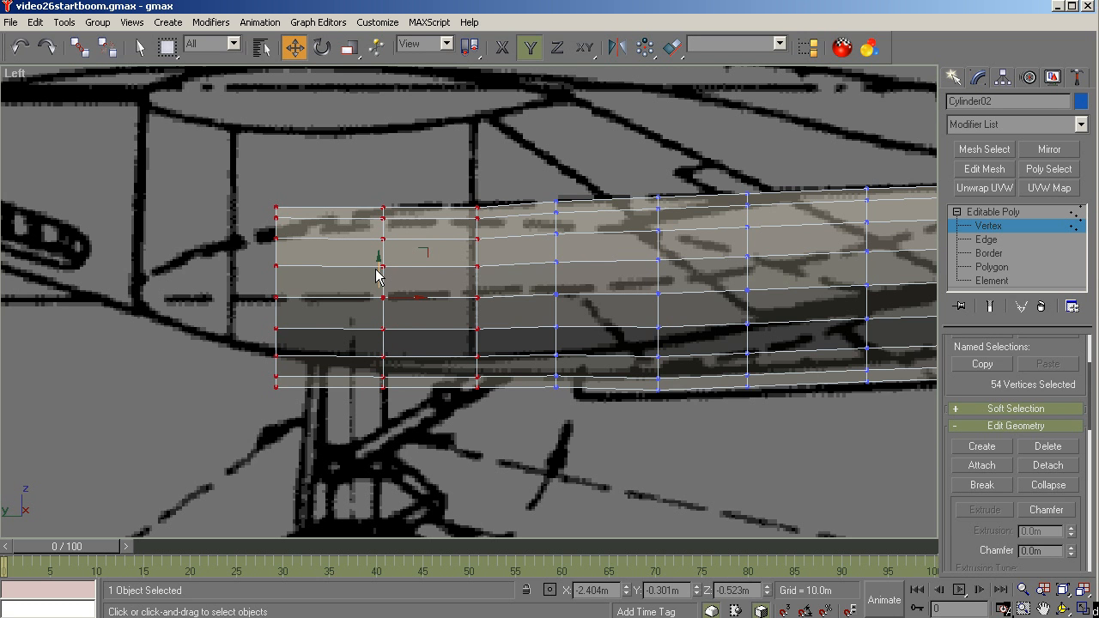
pyautogui.moveTo(380, 274); pyautogui.dragTo(377, 270)
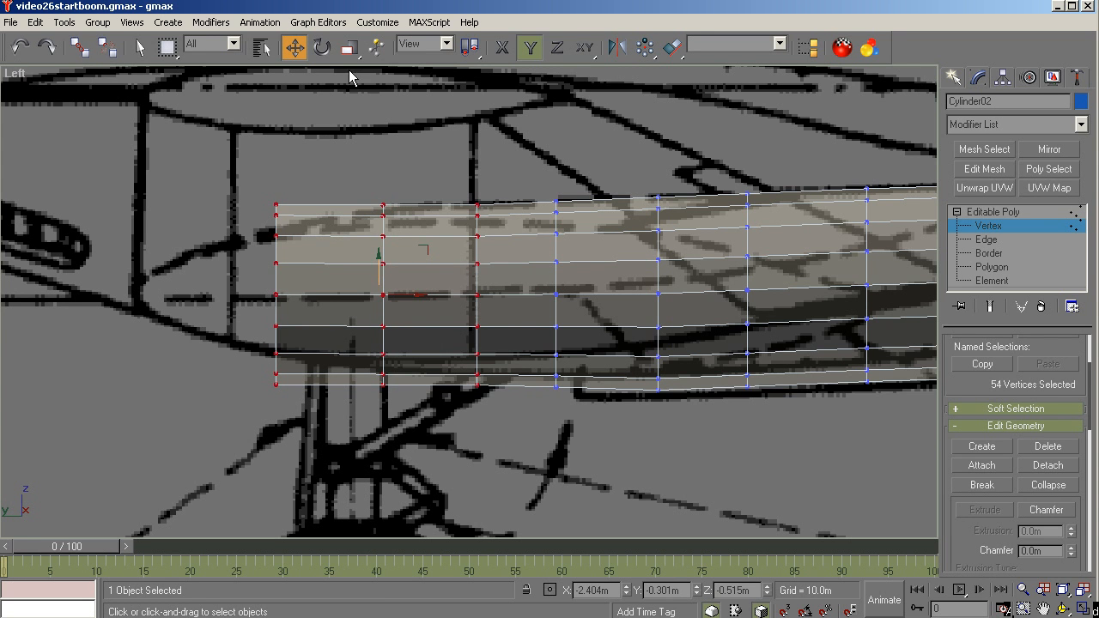
pyautogui.click(349, 47)
pyautogui.moveTo(377, 270); pyautogui.dragTo(379, 273)
pyautogui.click(293, 48)
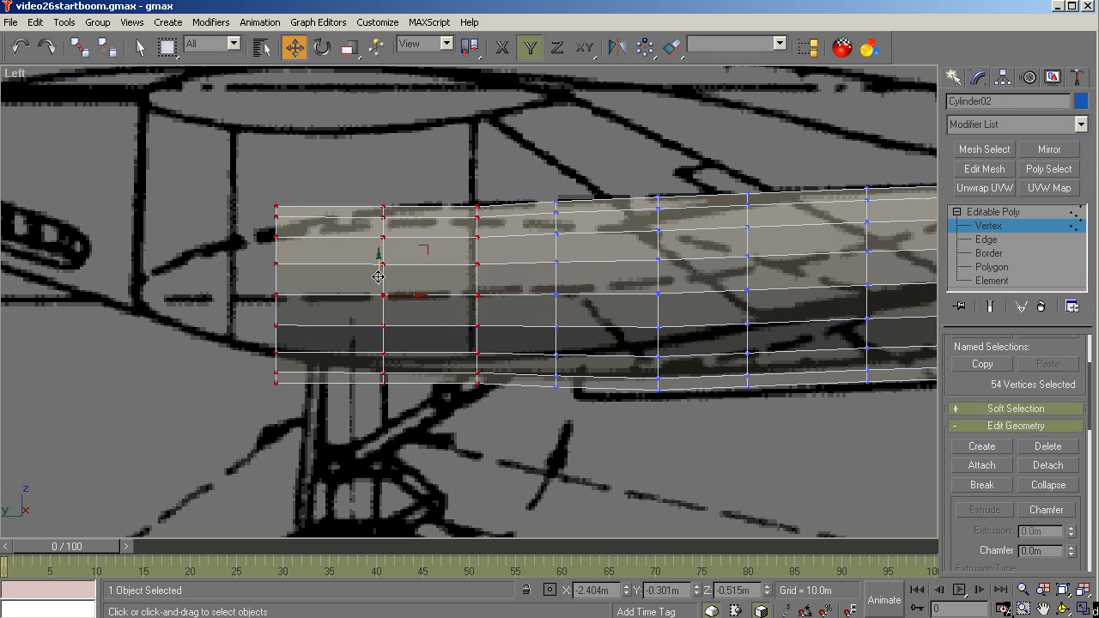
pyautogui.moveTo(378, 277); pyautogui.dragTo(377, 274)
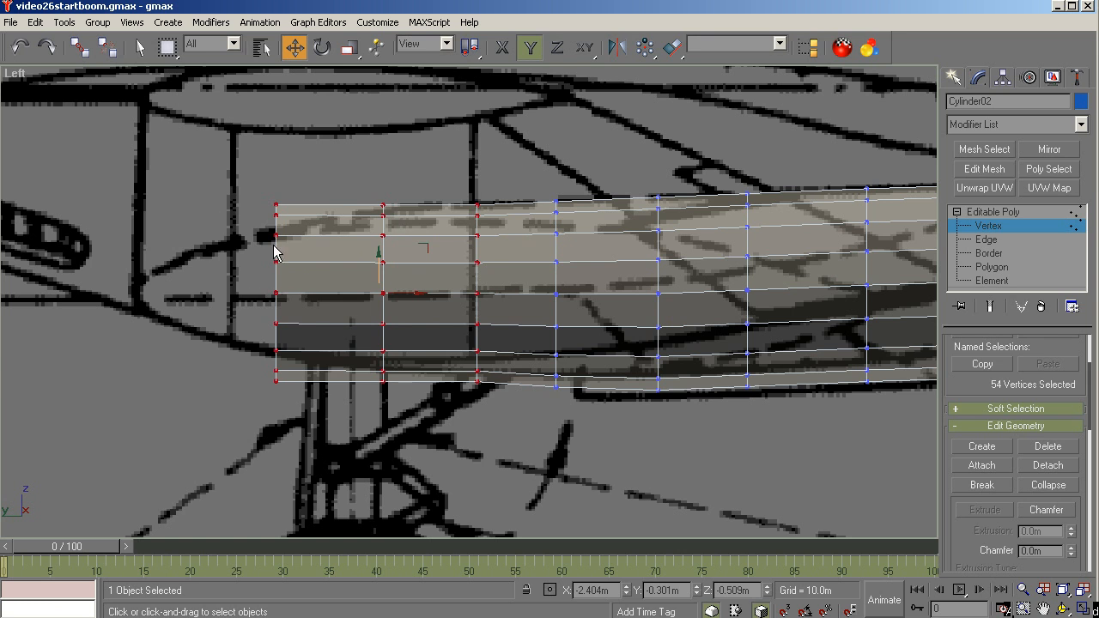
# Step: Scale the front two vertex rings down in height, and shrink the frontmost ring further to taper the boom's nose
pyautogui.moveTo(188, 183); pyautogui.dragTo(421, 417)
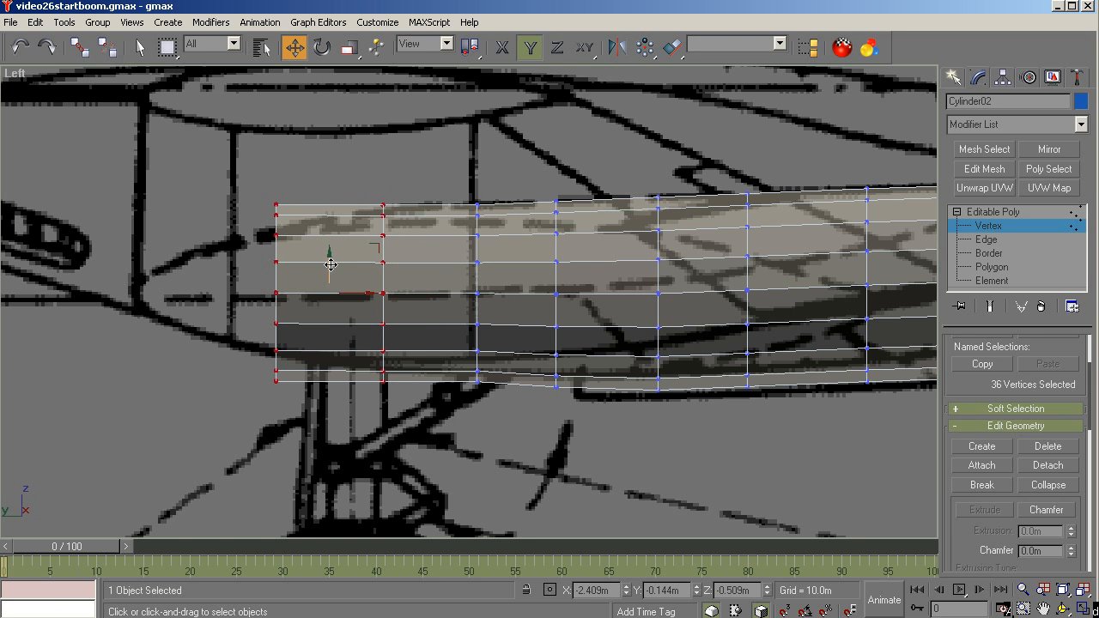
pyautogui.moveTo(331, 264); pyautogui.dragTo(323, 261)
pyautogui.click(346, 50)
pyautogui.moveTo(222, 170); pyautogui.dragTo(309, 392)
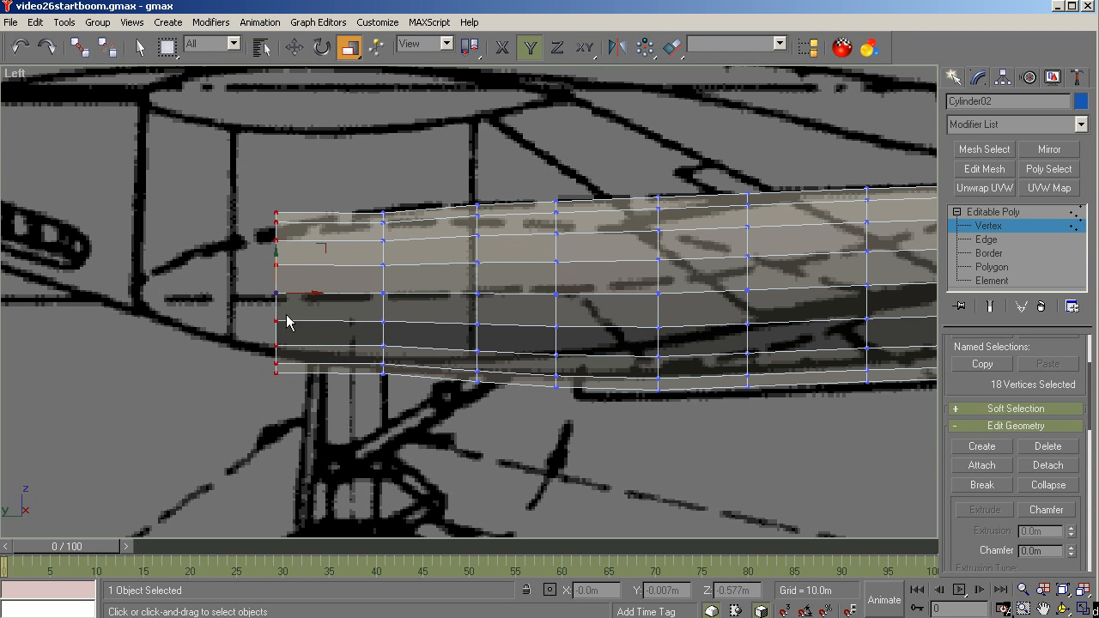
pyautogui.moveTo(272, 274); pyautogui.dragTo(274, 294)
# Step: Check the whole boom from the side and top, clear the vertex selection and return to whole-object level
pyautogui.scroll(-3, 137, 289)
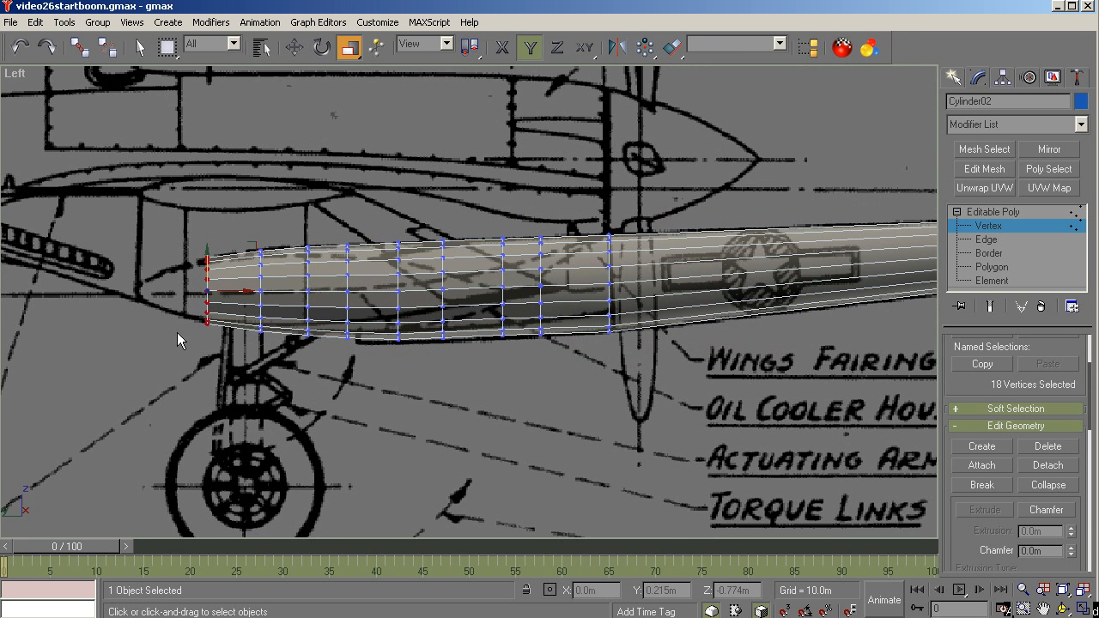
pyautogui.click(1063, 609)
pyautogui.moveTo(343, 339)
pyautogui.mouseDown()
pyautogui.moveTo(314, 343)
pyautogui.moveTo(330, 331)
pyautogui.mouseUp()
pyautogui.press('t')
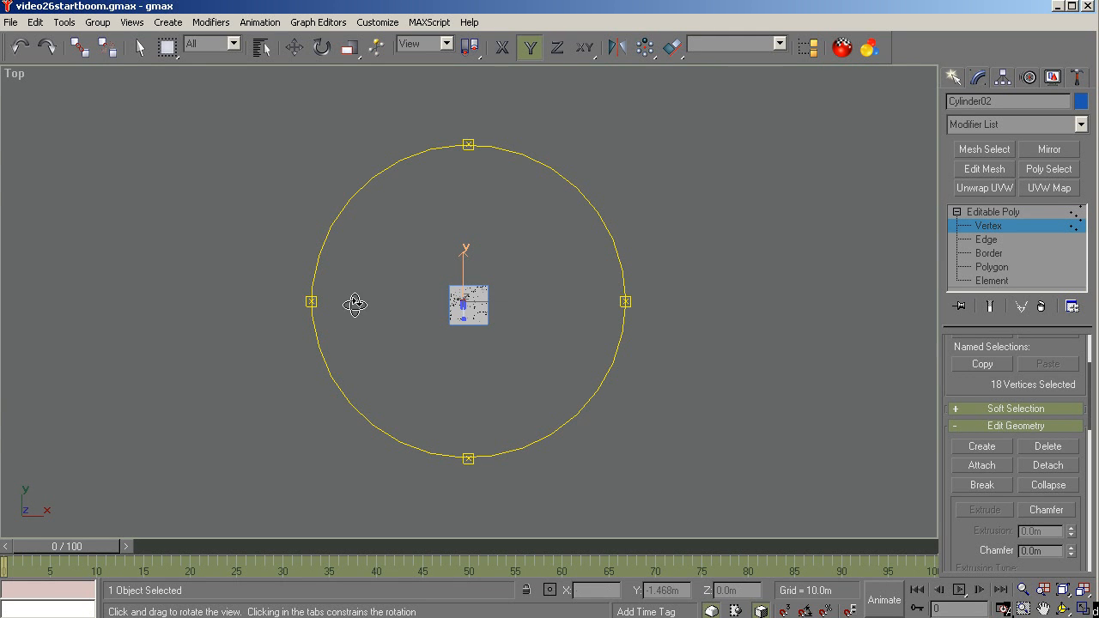
pyautogui.rightClick(352, 305)
pyautogui.click(137, 48)
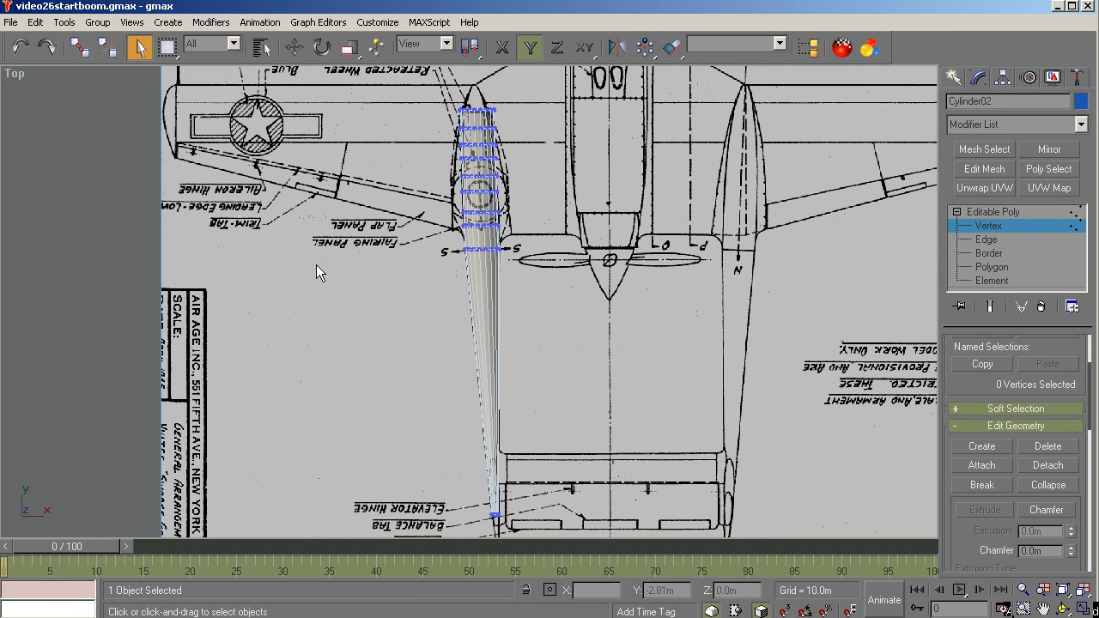
pyautogui.click(988, 211)
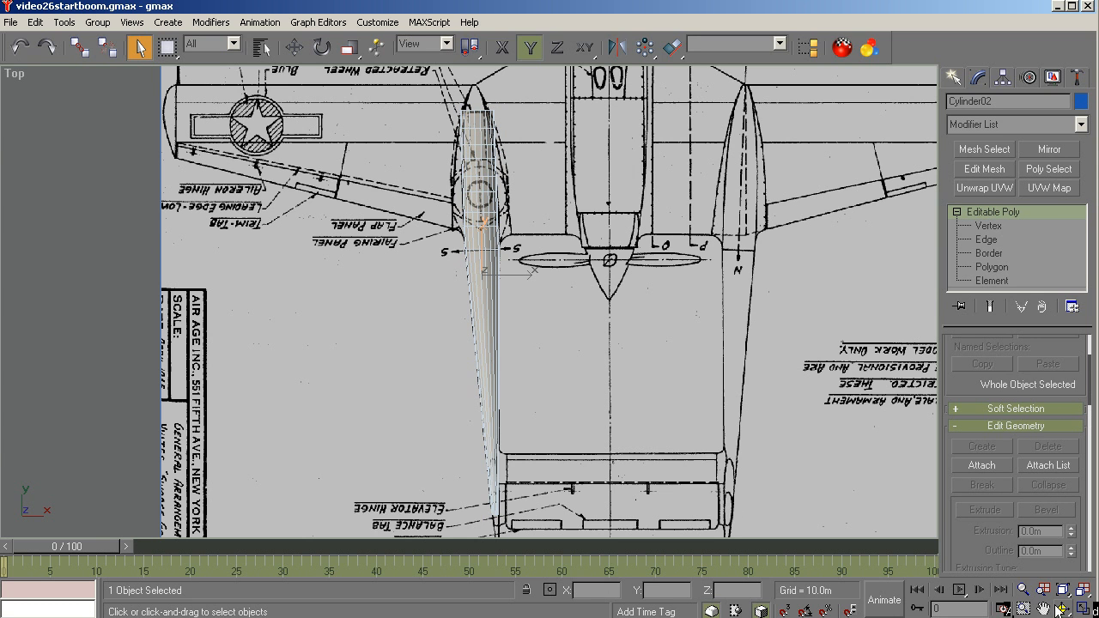
# Step: Unhide wing-L and examine from several angles how the boom passes through the left wing
pyautogui.click(1061, 608)
pyautogui.moveTo(394, 378); pyautogui.dragTo(570, 271)
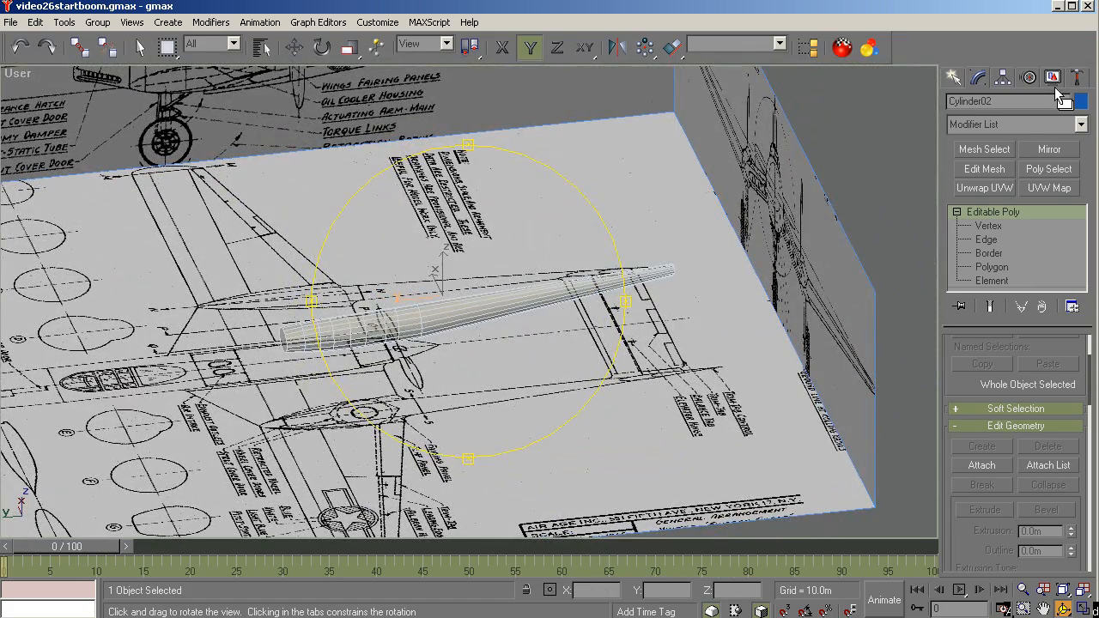
pyautogui.click(1053, 77)
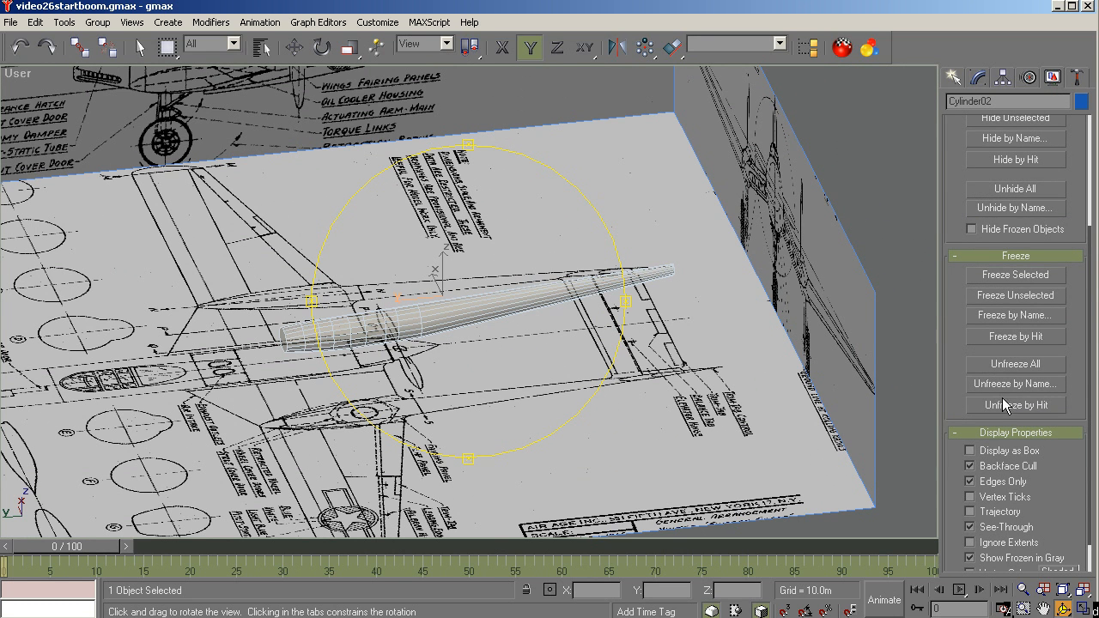
pyautogui.click(996, 213)
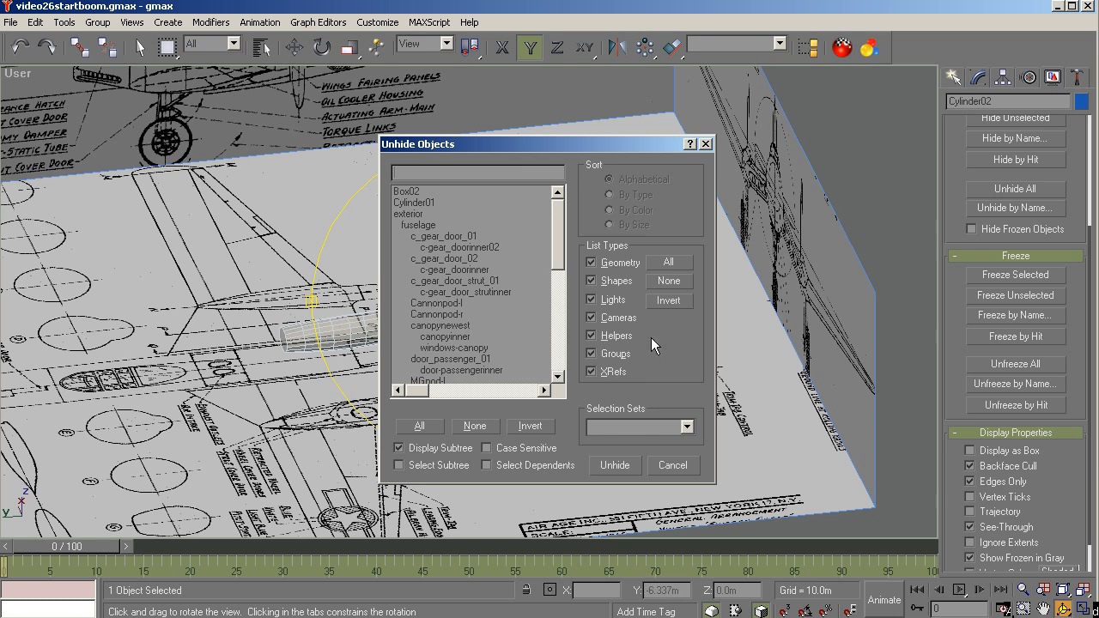
pyautogui.moveTo(565, 263); pyautogui.dragTo(565, 361)
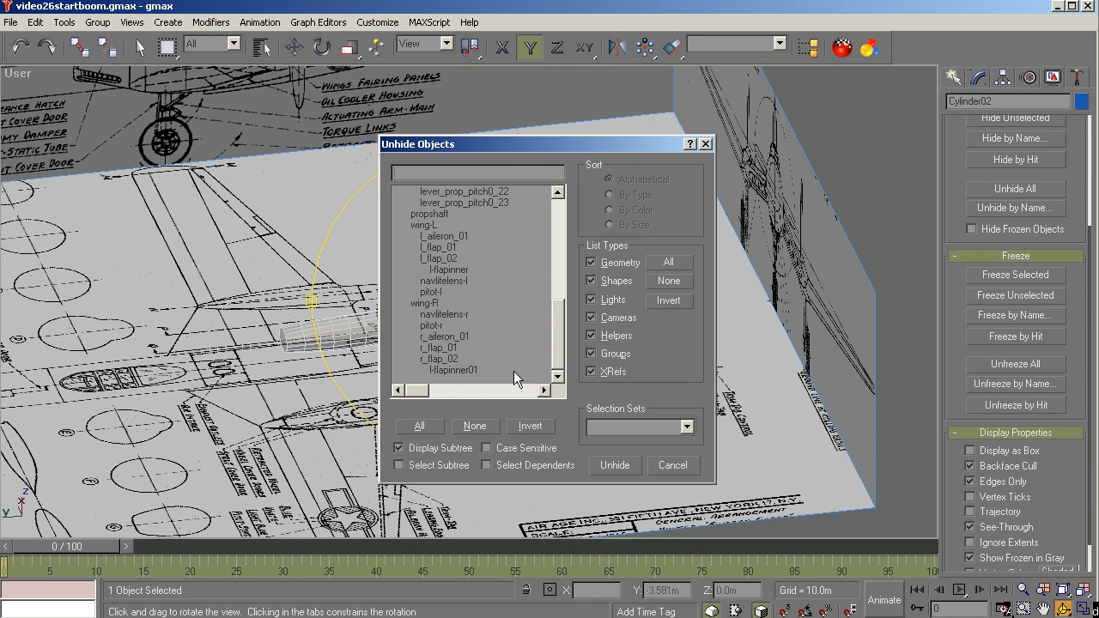
pyautogui.click(434, 228)
pyautogui.click(615, 465)
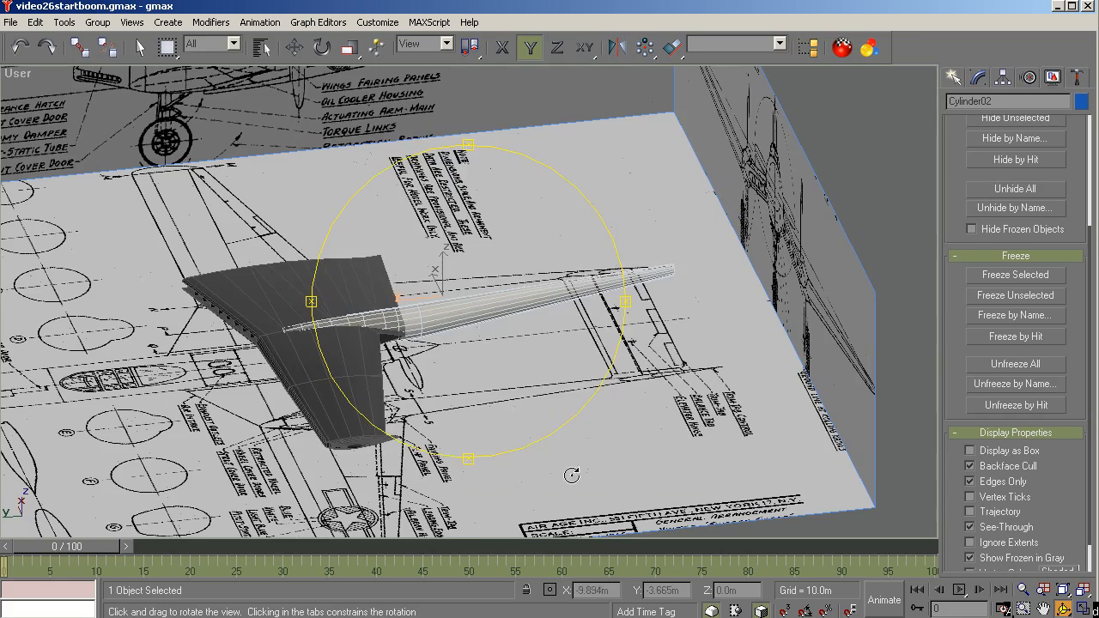
pyautogui.moveTo(571, 472); pyautogui.dragTo(481, 339)
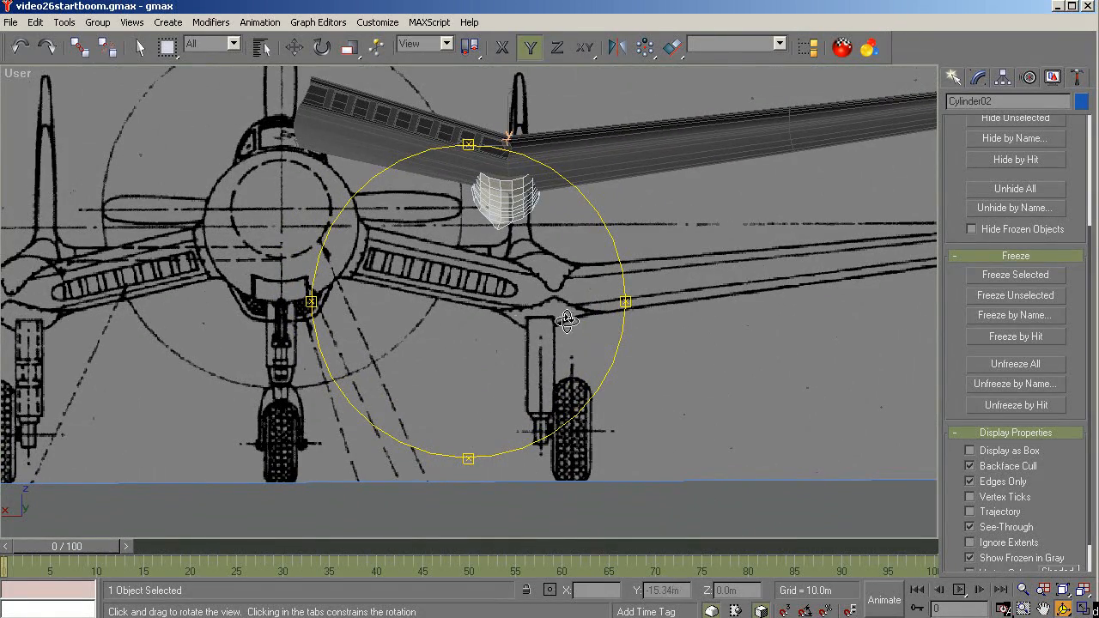
pyautogui.moveTo(549, 318); pyautogui.dragTo(523, 387)
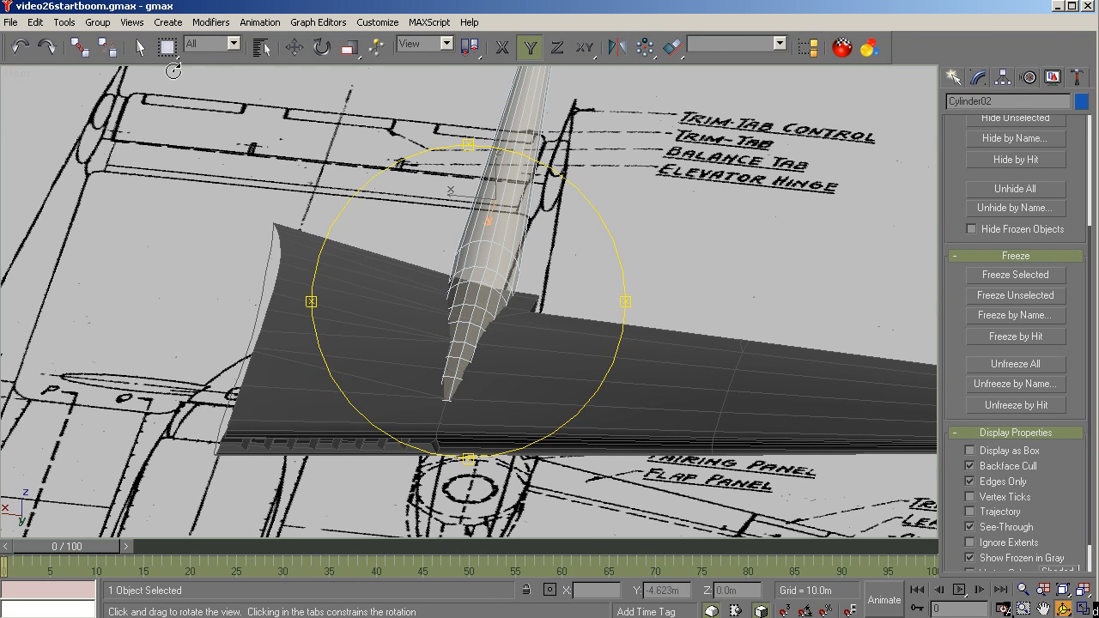
pyautogui.click(140, 47)
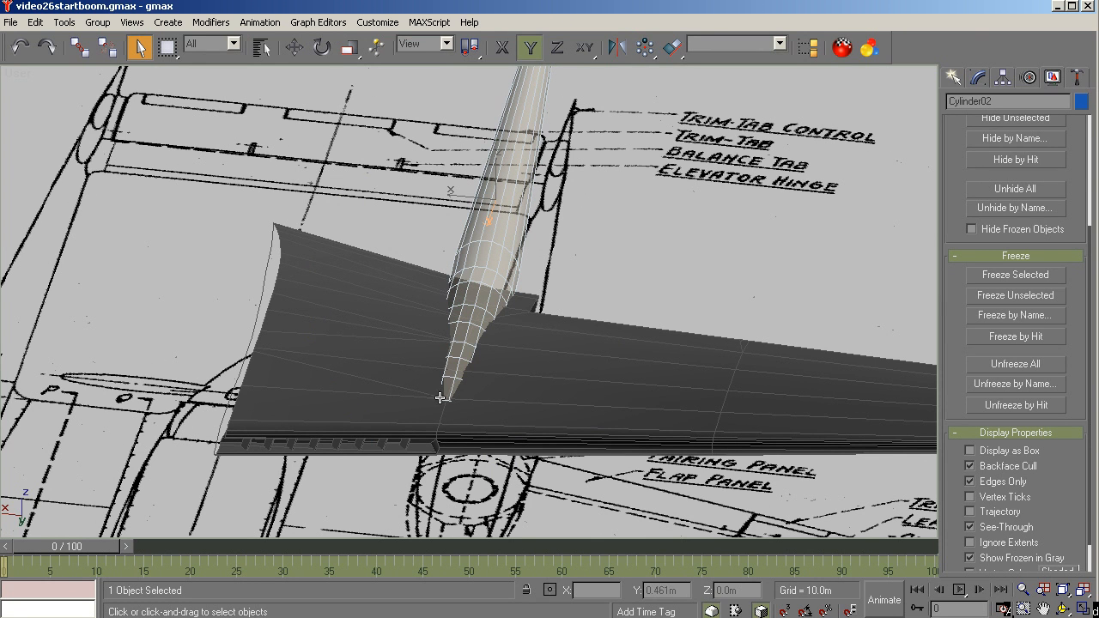
pyautogui.click(1069, 608)
pyautogui.moveTo(530, 387); pyautogui.dragTo(382, 365)
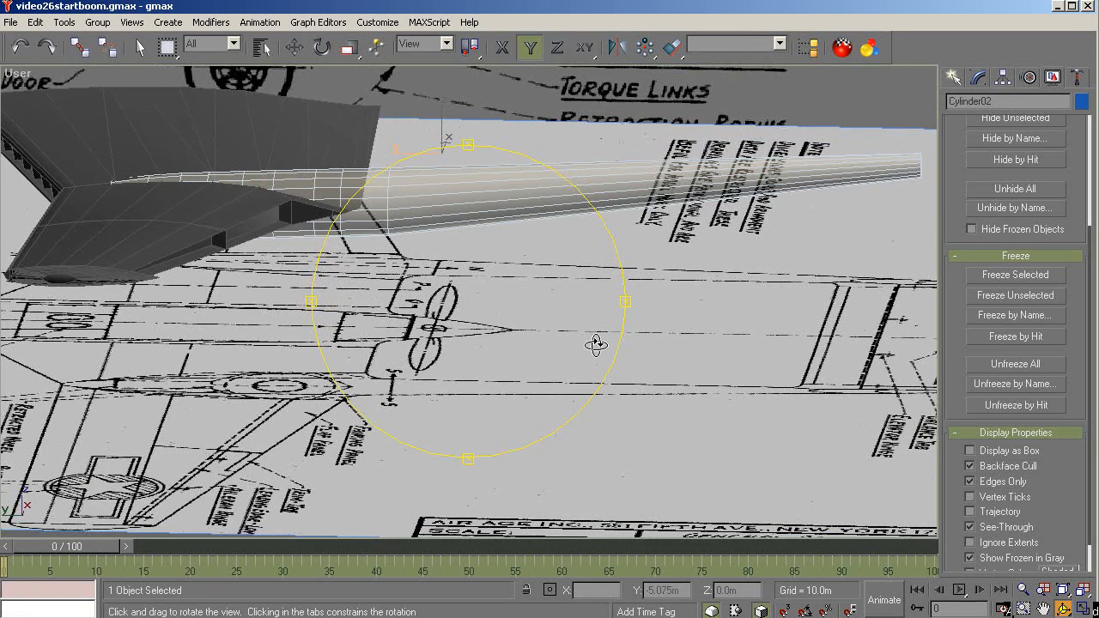
# Step: Delete the Cylinder02 boom and unhide the finished Cylinder01 boom in its place
pyautogui.rightClick(715, 189)
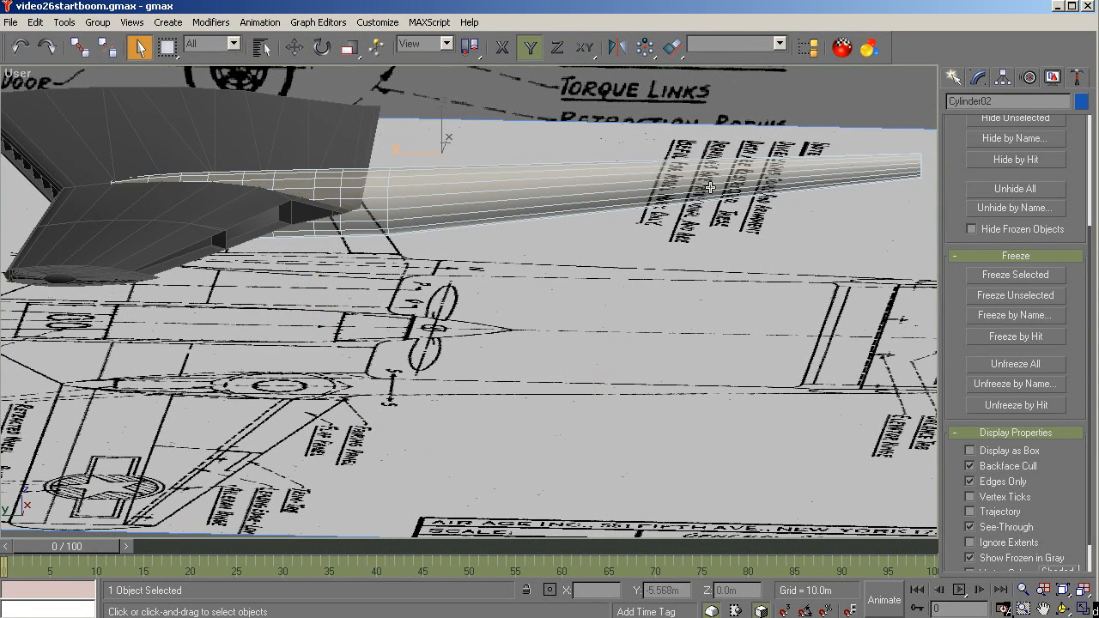
pyautogui.press('Delete')
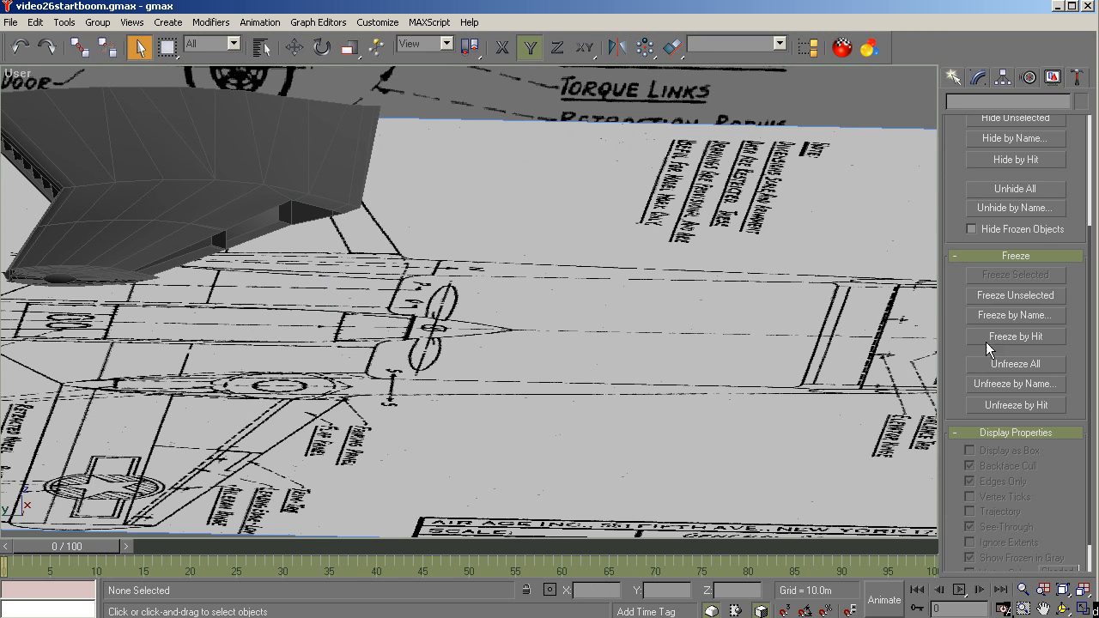
pyautogui.click(1014, 209)
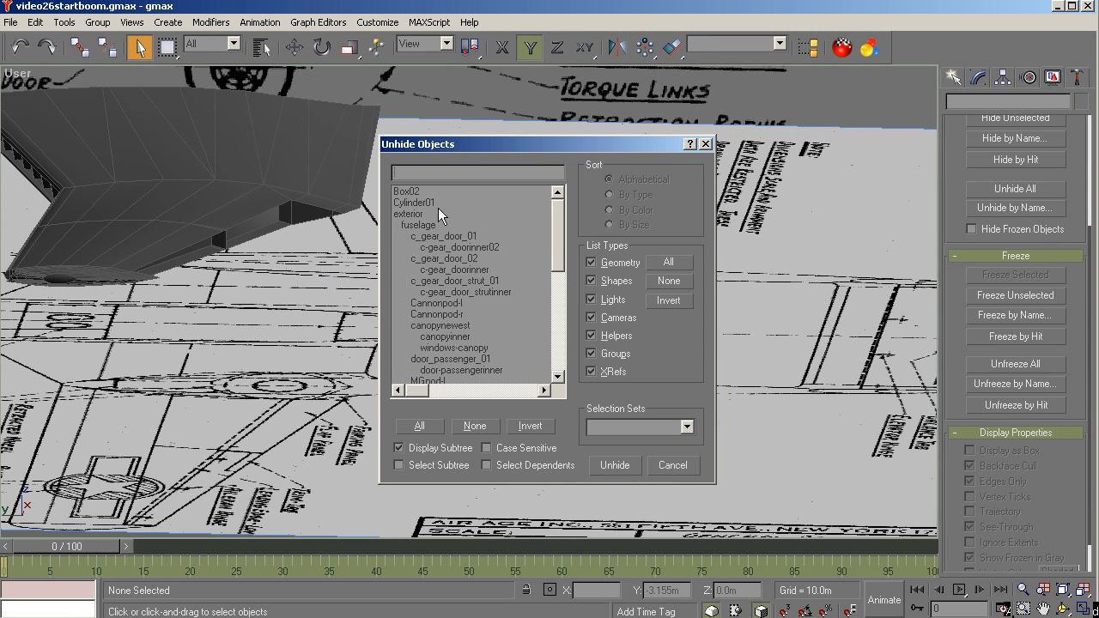
pyautogui.click(431, 203)
pyautogui.click(606, 465)
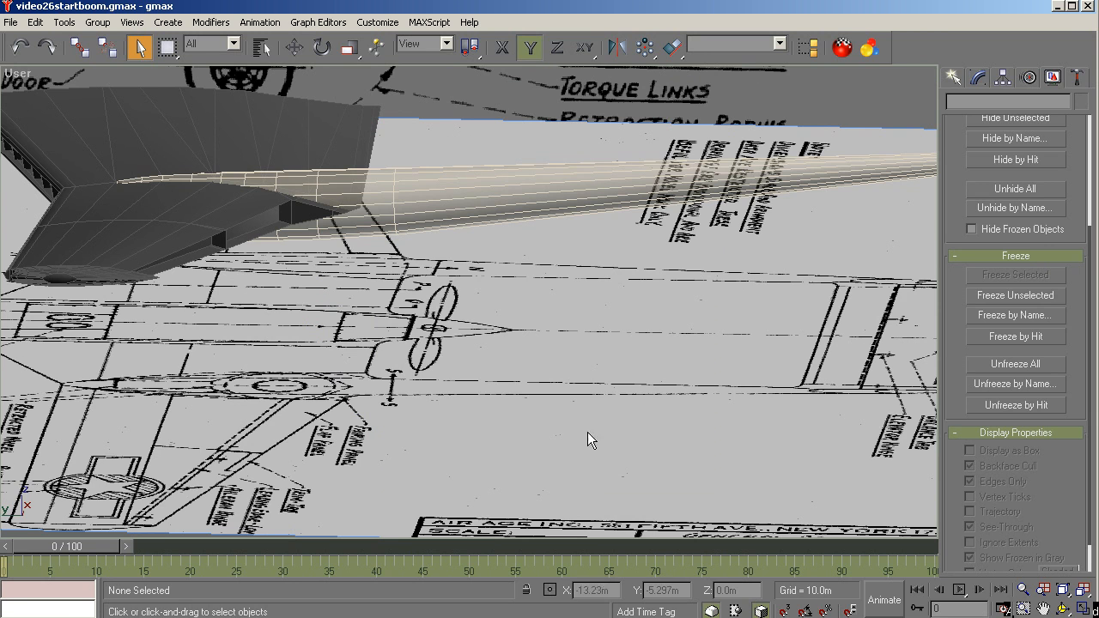
# Step: Rename the Cylinder01 boom as boom-l and link it to wing-L as its parent
pyautogui.click(877, 168)
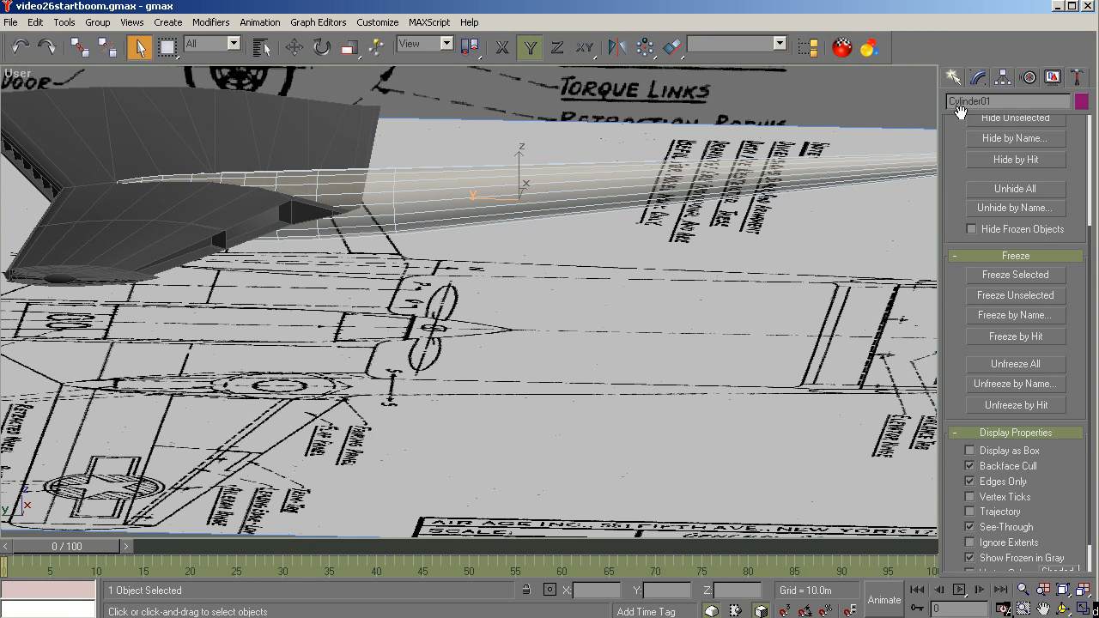
pyautogui.click(1009, 101)
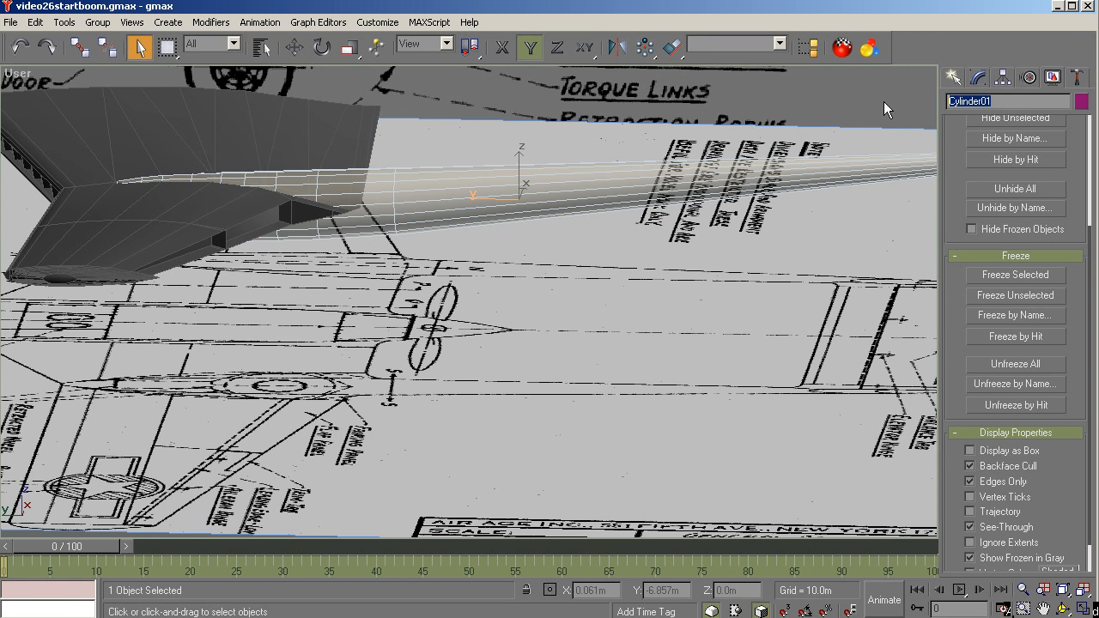
pyautogui.write('boom-l')
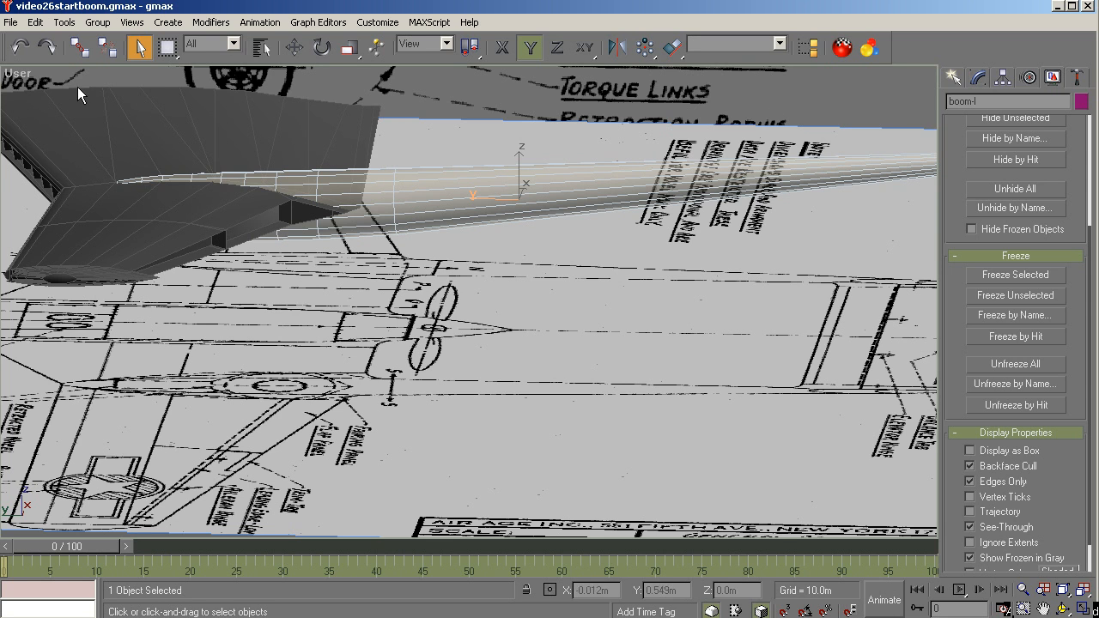
pyautogui.click(81, 49)
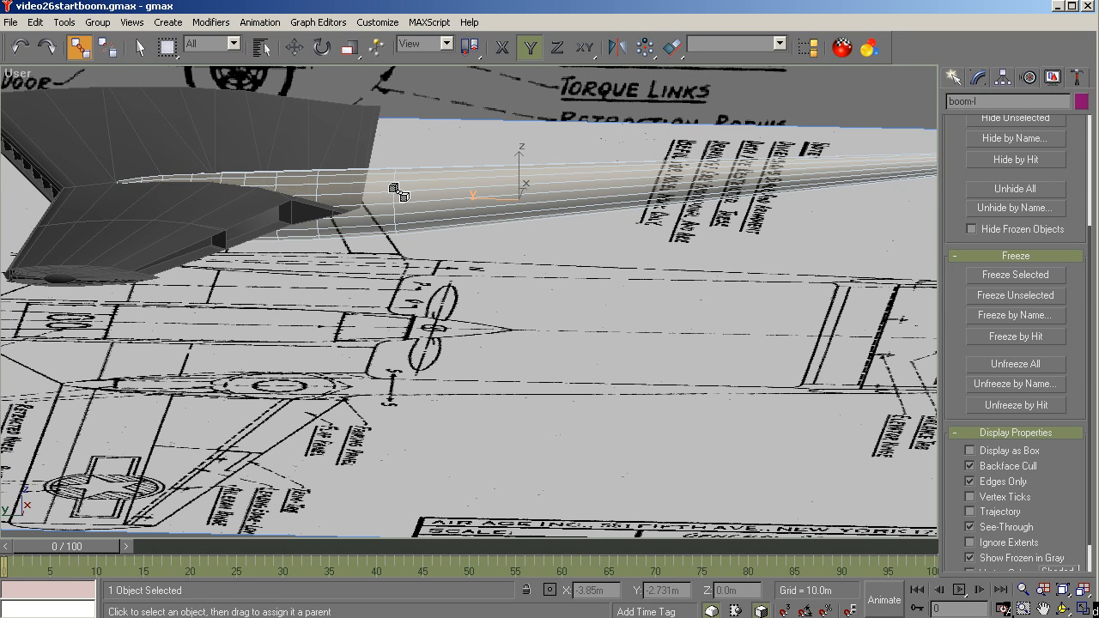
pyautogui.moveTo(390, 191); pyautogui.dragTo(193, 149)
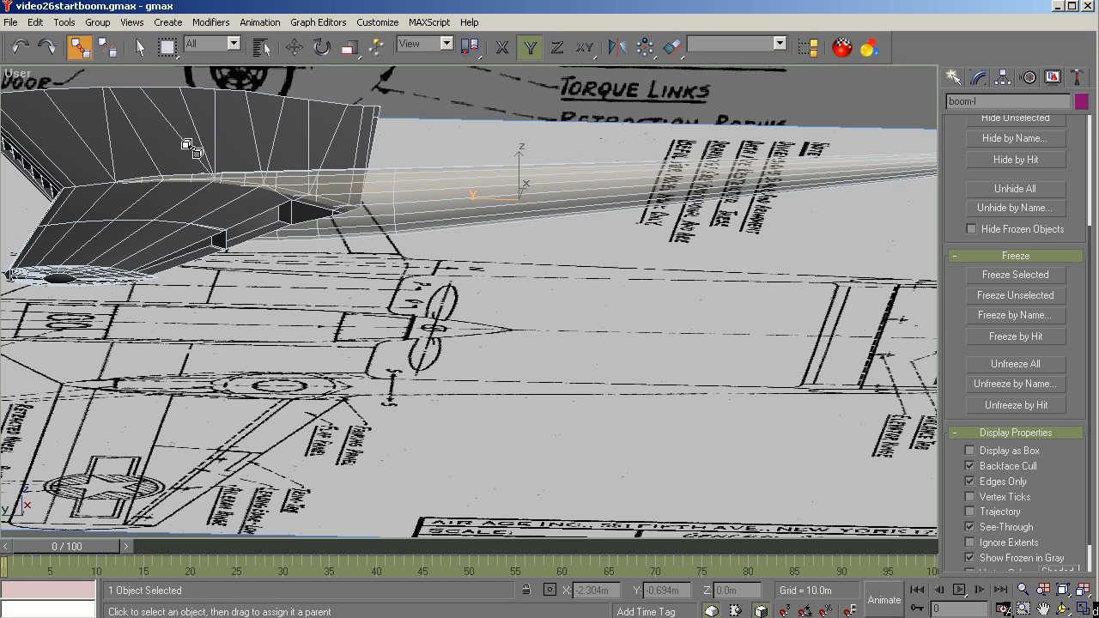
# Step: Select wing-L and hide it, leaving the boom in view
pyautogui.click(143, 49)
pyautogui.click(114, 106)
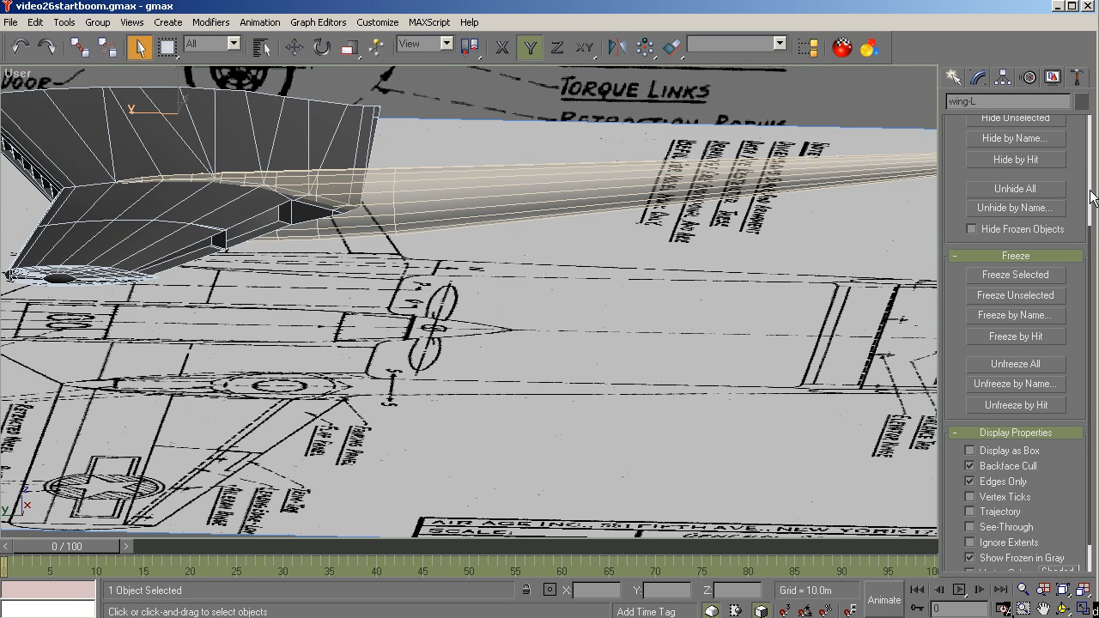
pyautogui.scroll(3, 1092, 197)
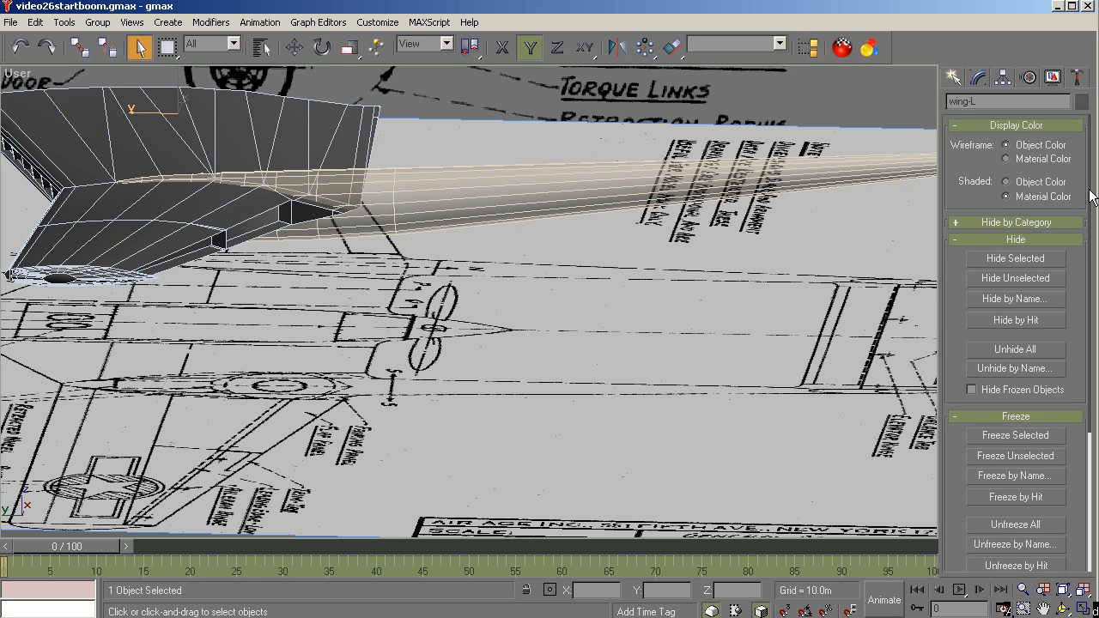
pyautogui.click(1014, 257)
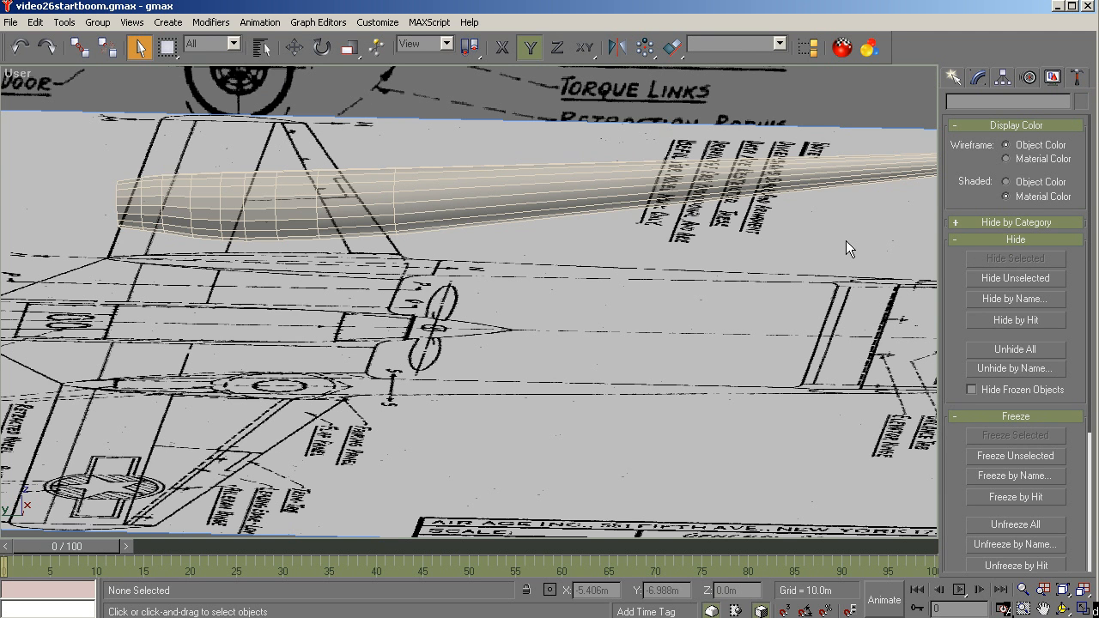
# Step: Set the Left view to Smooth + Highlights with Edged Faces and restore it to full size
pyautogui.press('l')
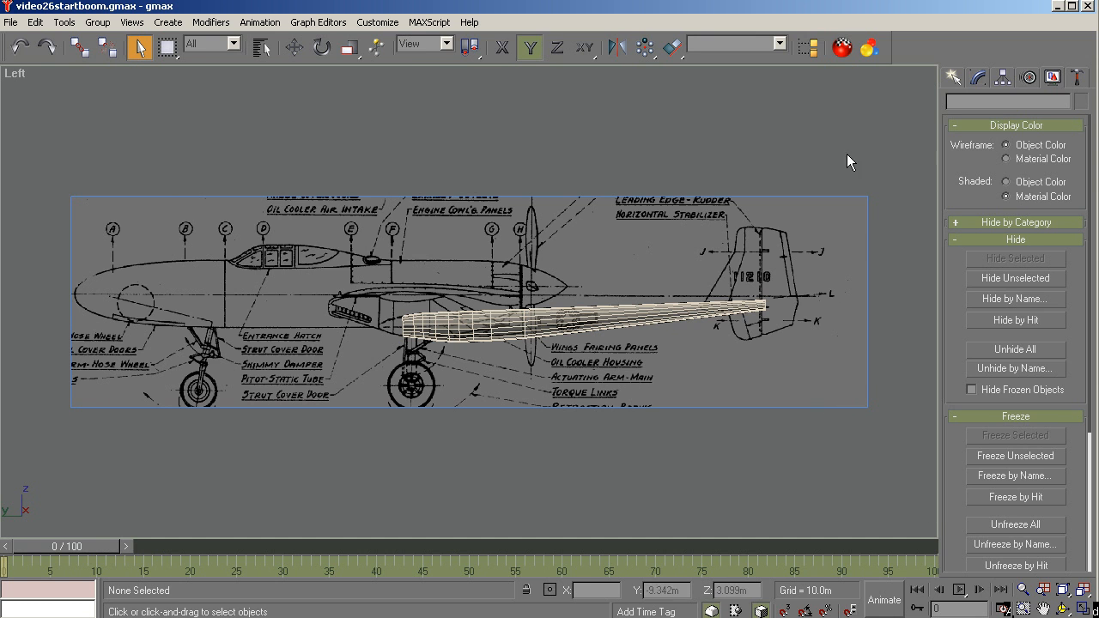
pyautogui.click(378, 23)
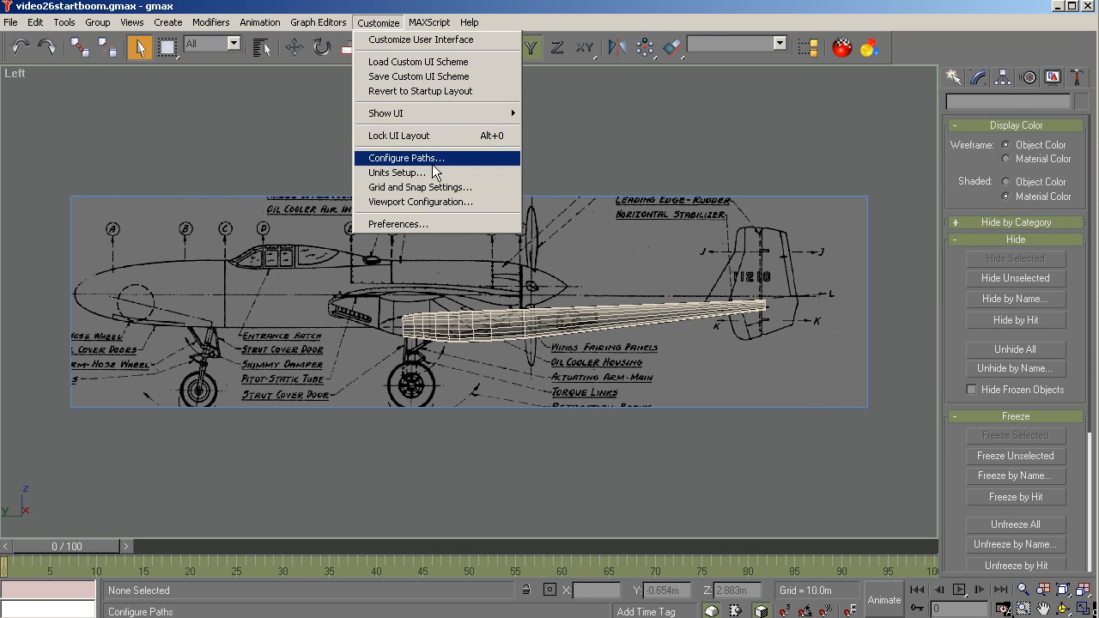
pyautogui.click(438, 202)
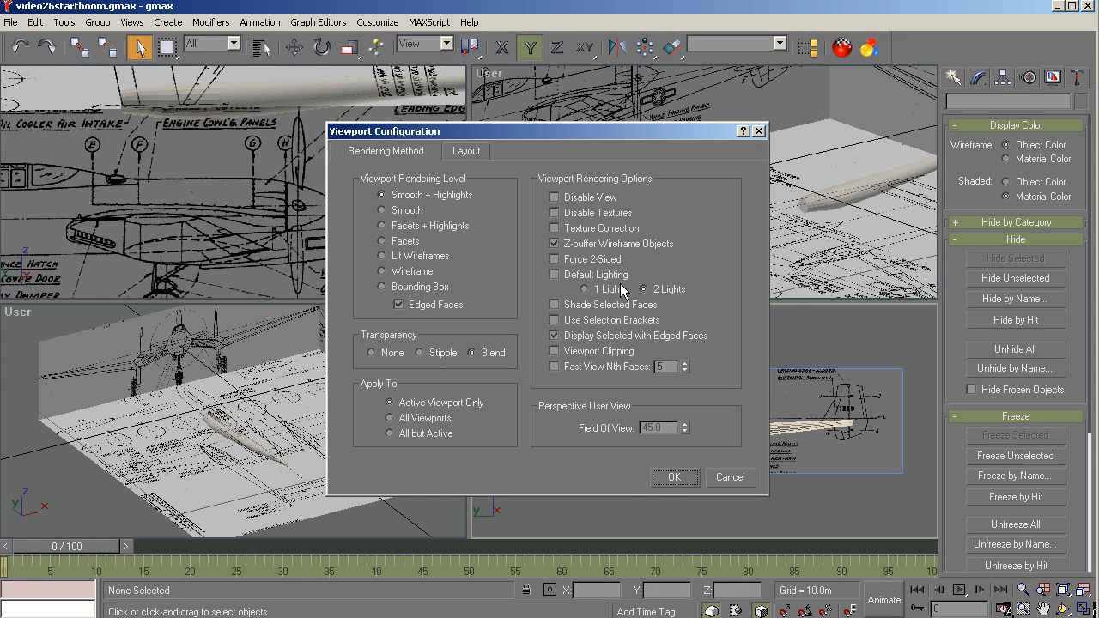
pyautogui.click(674, 477)
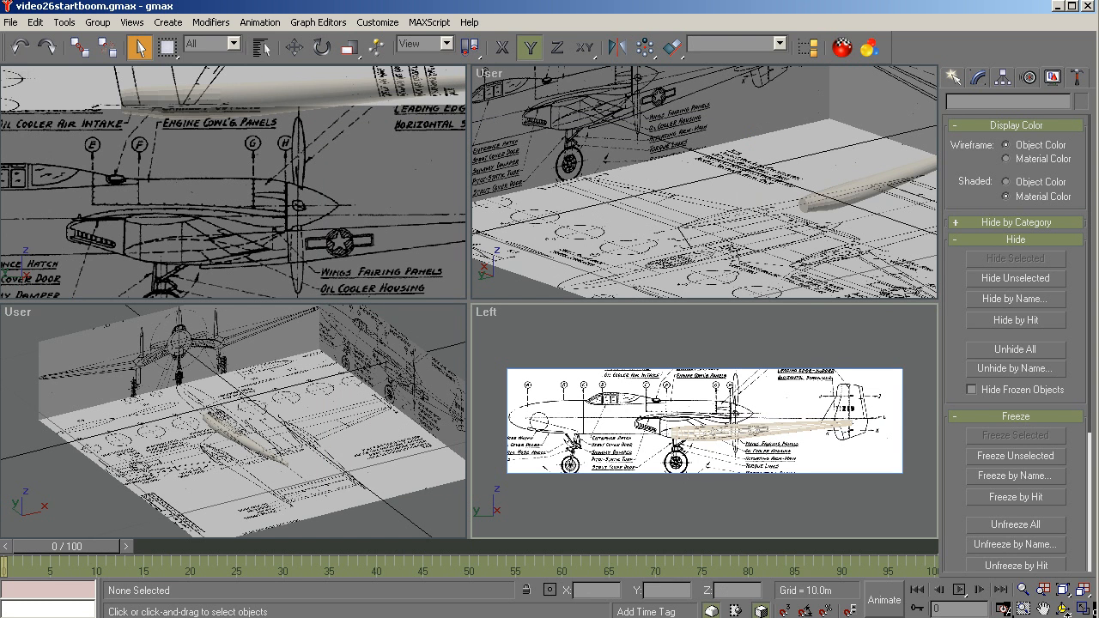
pyautogui.click(1083, 608)
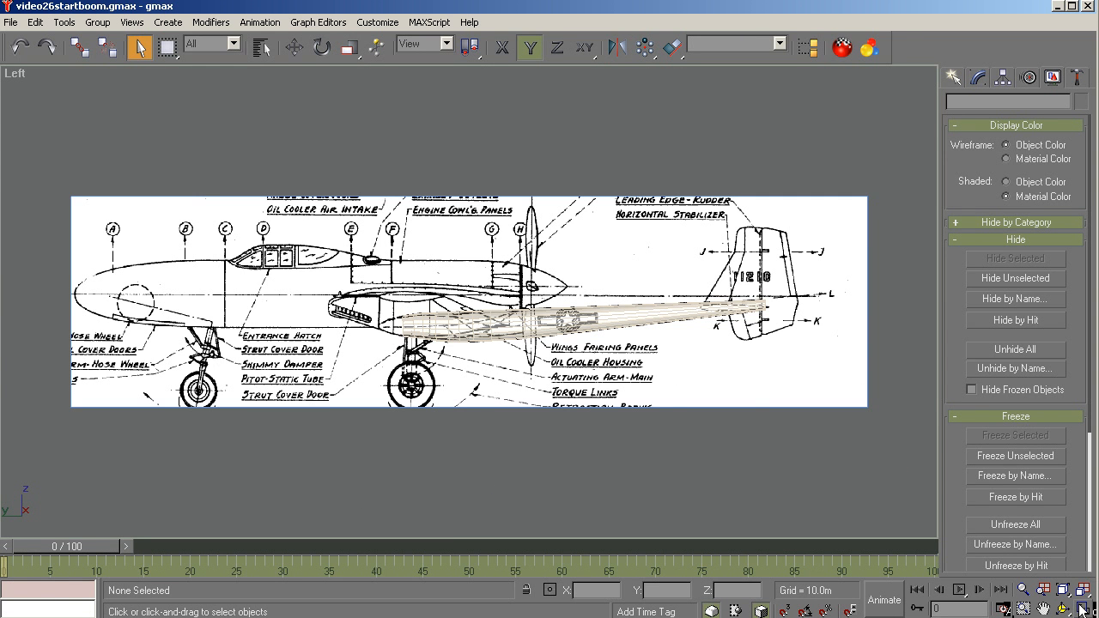
# Step: Examine how the rear end of the boom lines up with the tail fin and horizontal stabilizer on the side blueprint
pyautogui.click(1024, 608)
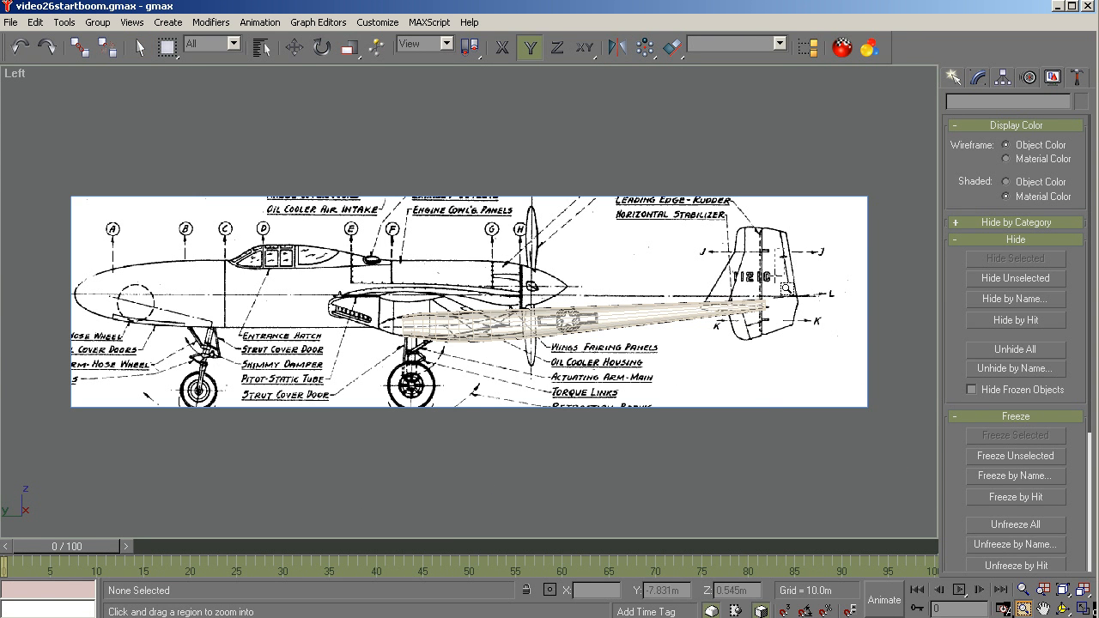
pyautogui.moveTo(784, 249); pyautogui.dragTo(498, 370)
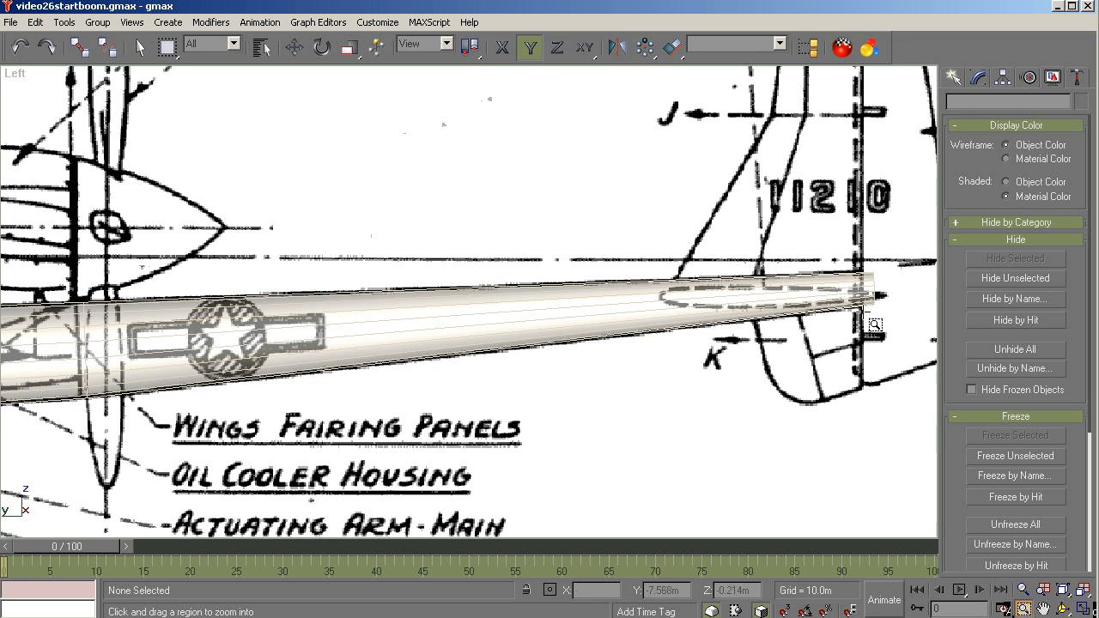
pyautogui.scroll(-2, 525, 464)
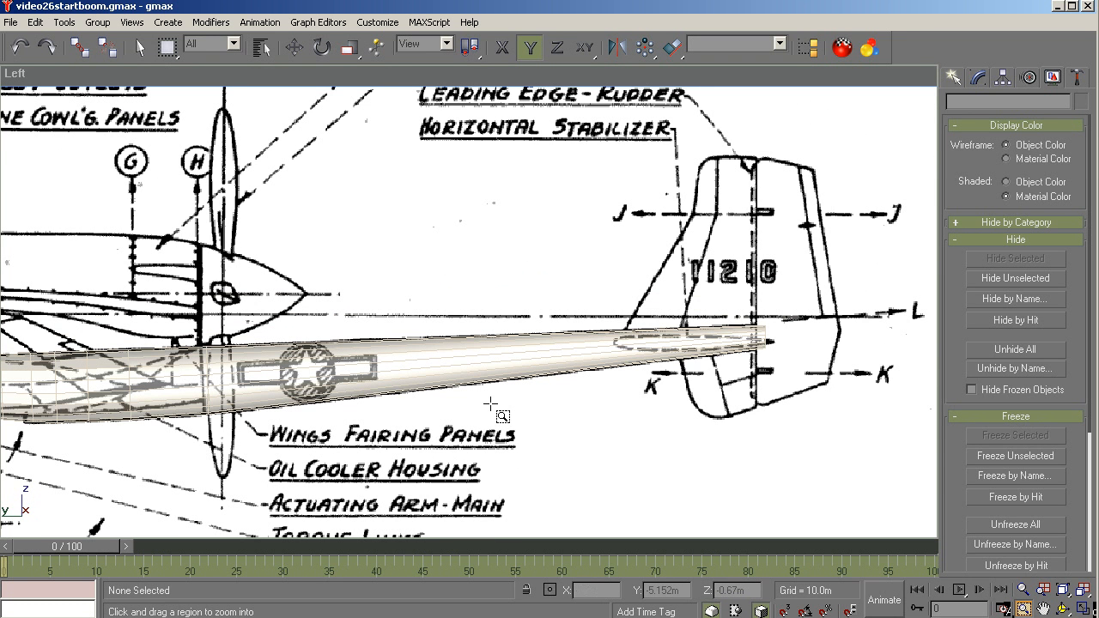
pyautogui.scroll(-2, 481, 394)
pyautogui.scroll(4, 651, 391)
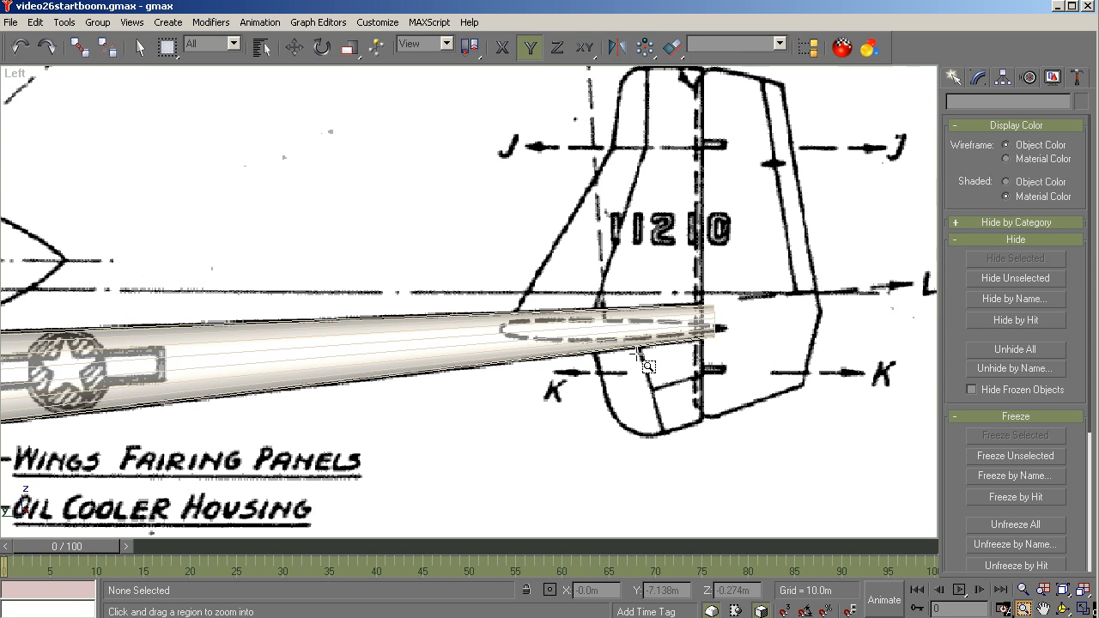
pyautogui.click(1044, 609)
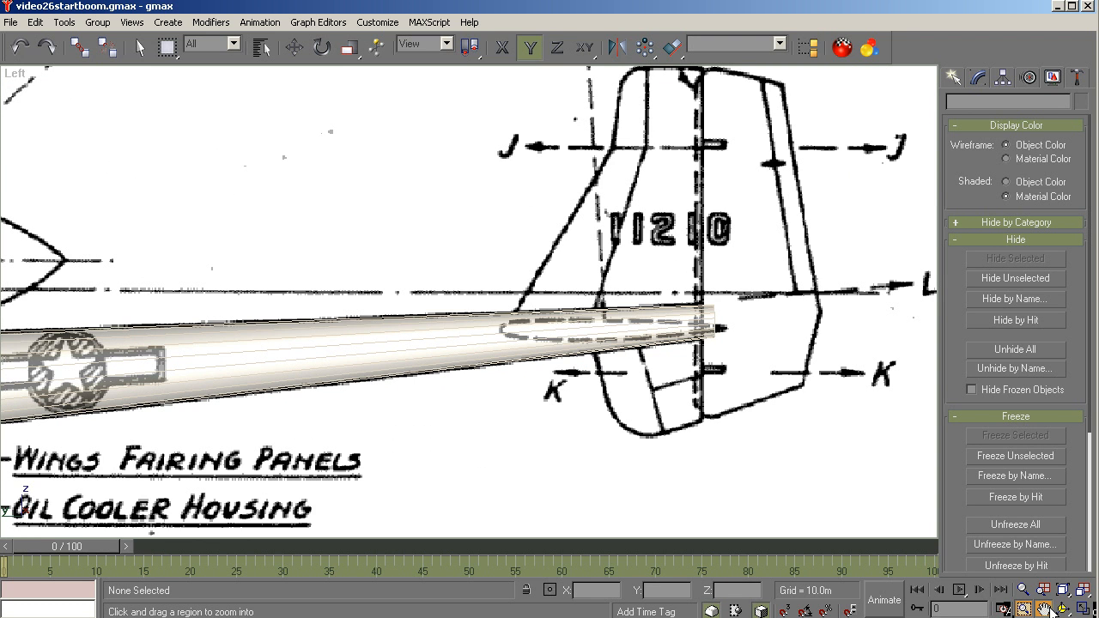
pyautogui.moveTo(854, 400); pyautogui.dragTo(805, 500)
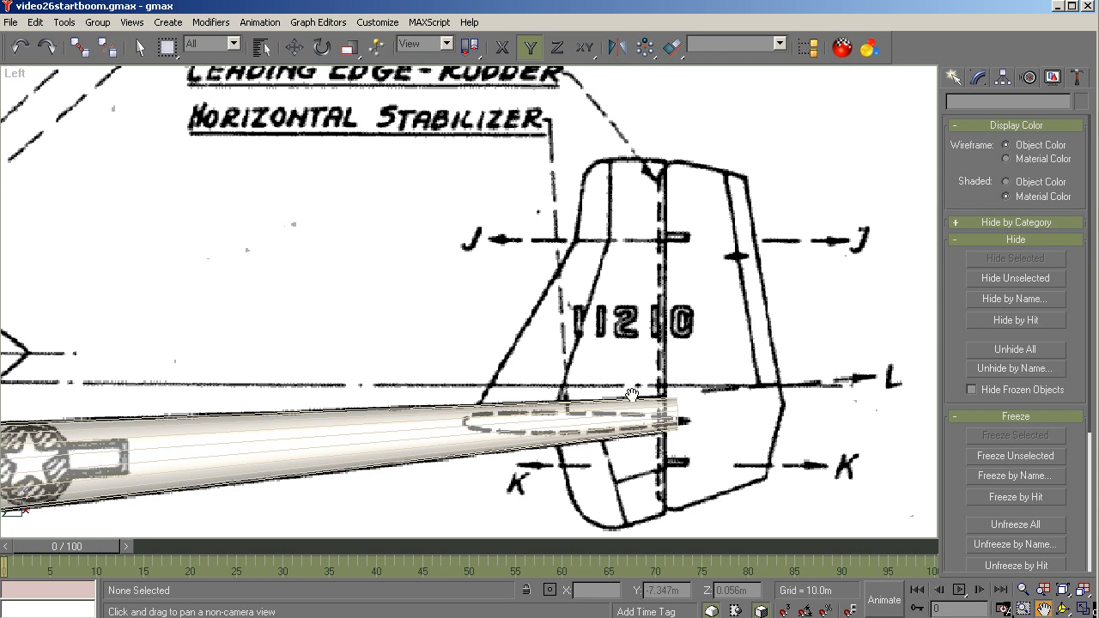
pyautogui.scroll(-2, 657, 398)
pyautogui.scroll(-2, 657, 398)
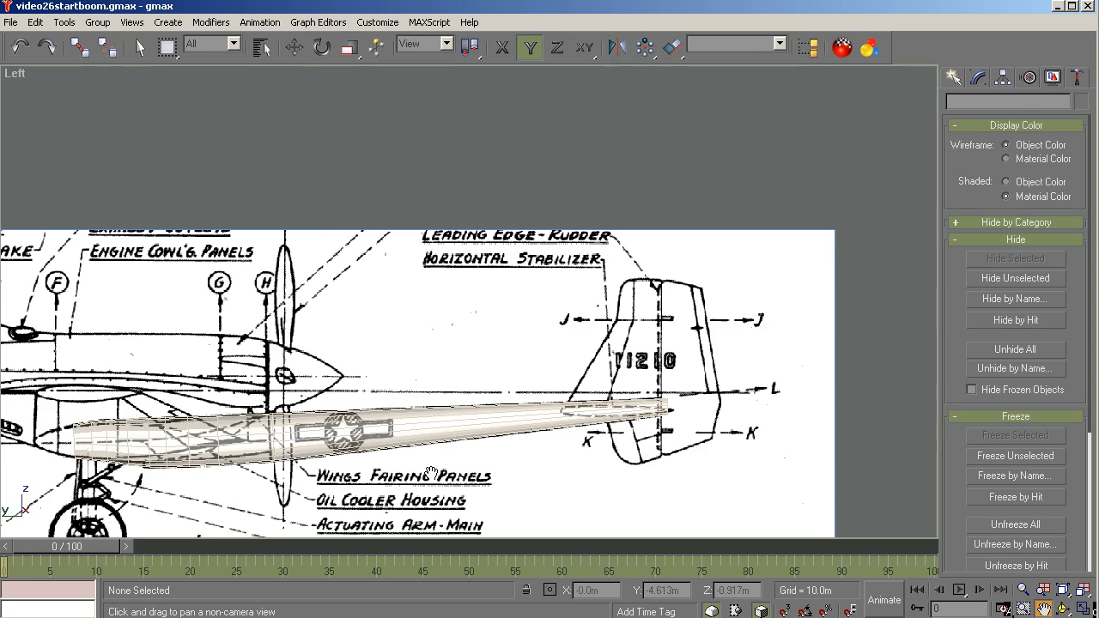
pyautogui.scroll(2, 432, 473)
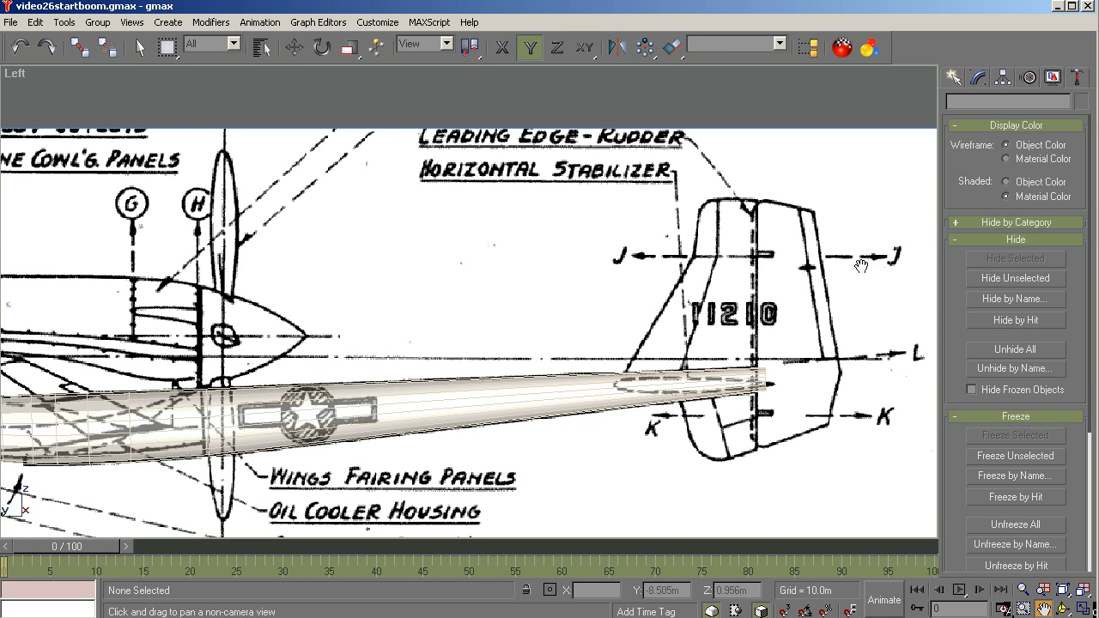